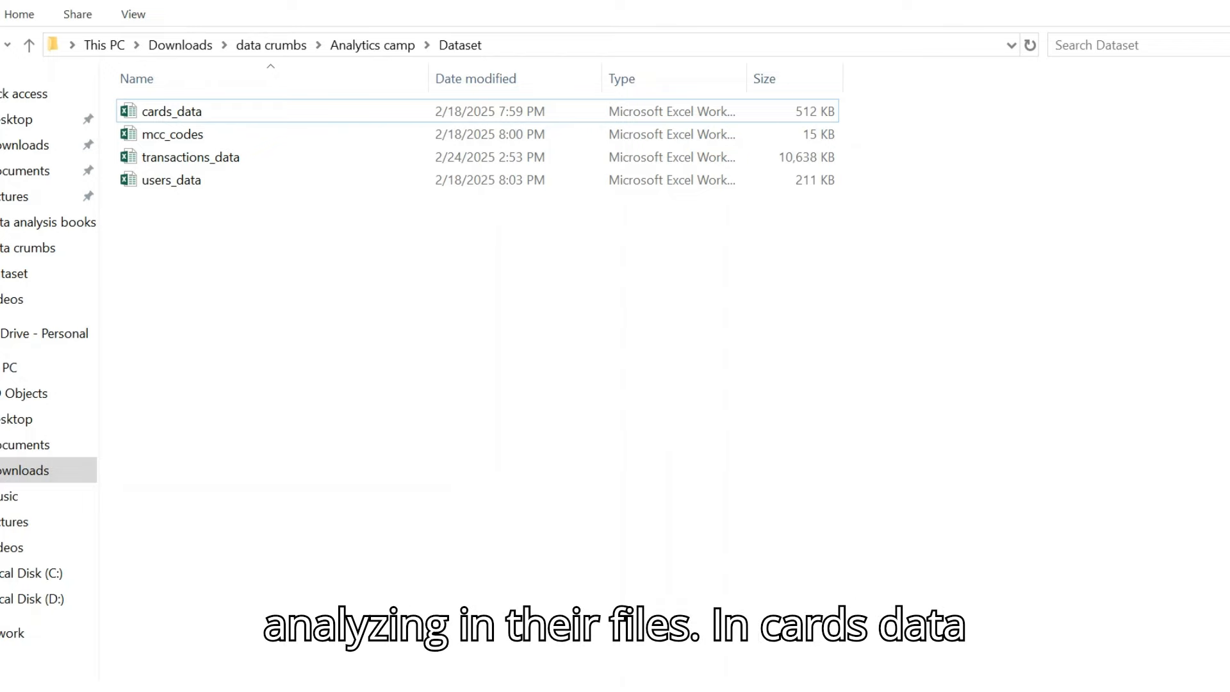
Step: Switch to the cards_data workbook in Excel and review its columns through year_pin_last_changed
{"action": "mouse_move", "coordinate": [420, 597]}
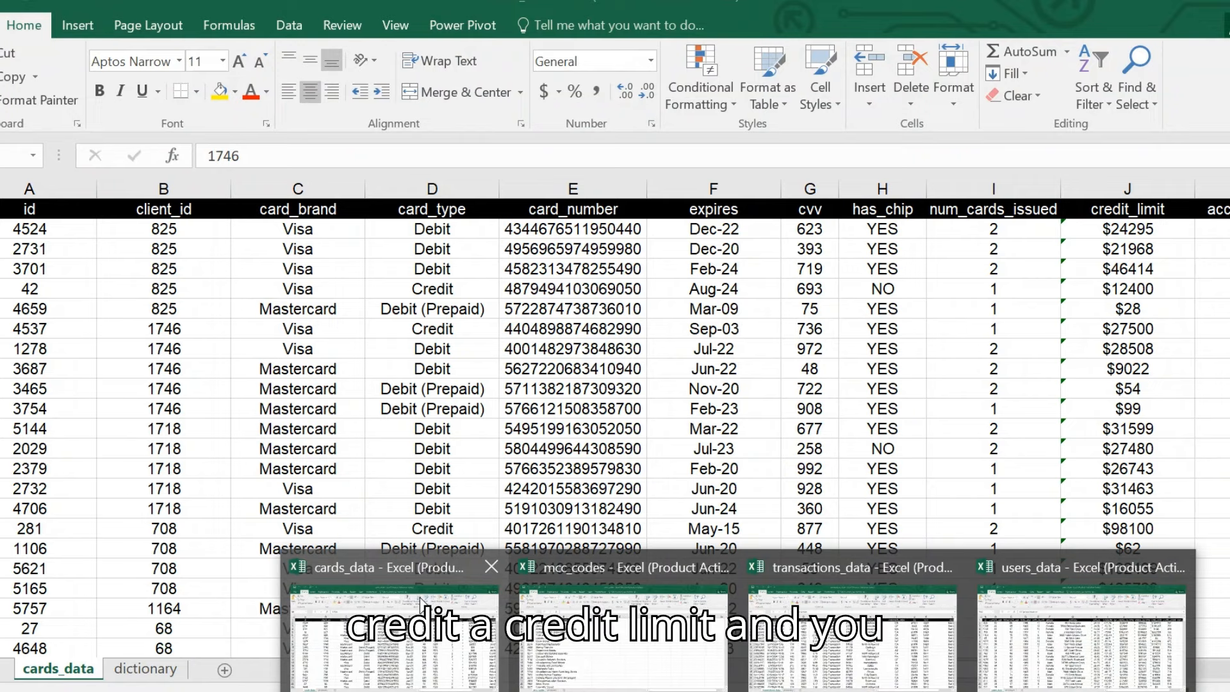
{"action": "left_click", "coordinate": [420, 602]}
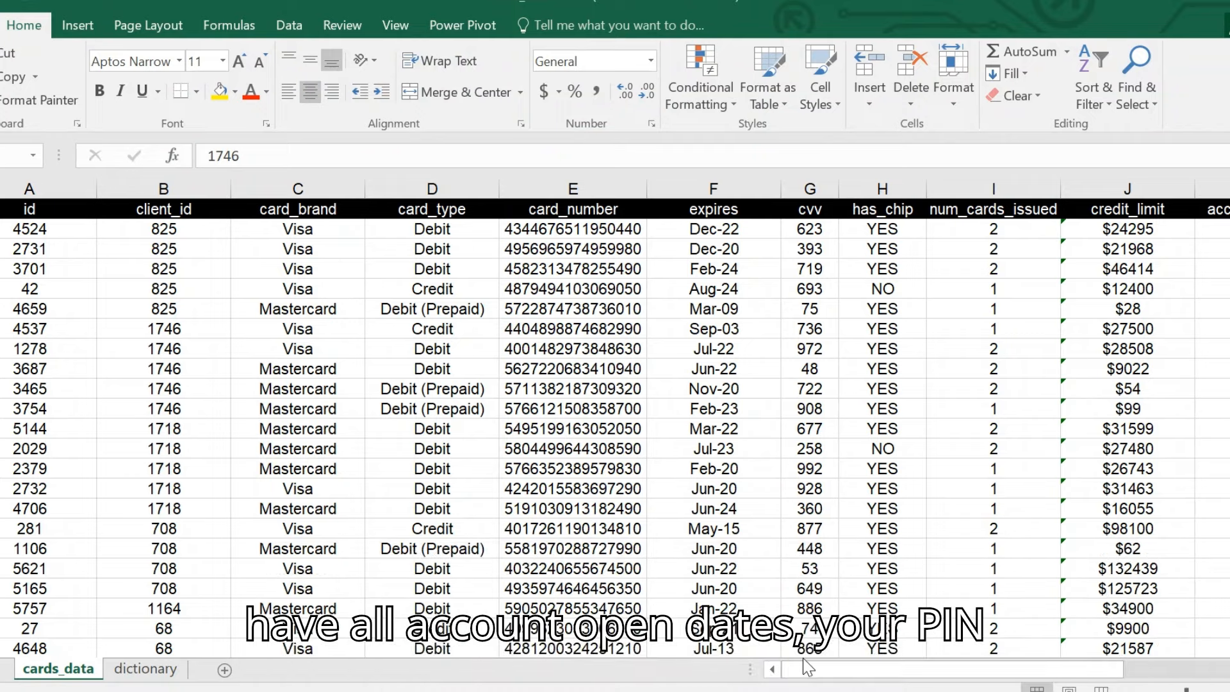
{"action": "left_click_drag", "start_coordinate": [806, 669], "coordinate": [914, 675]}
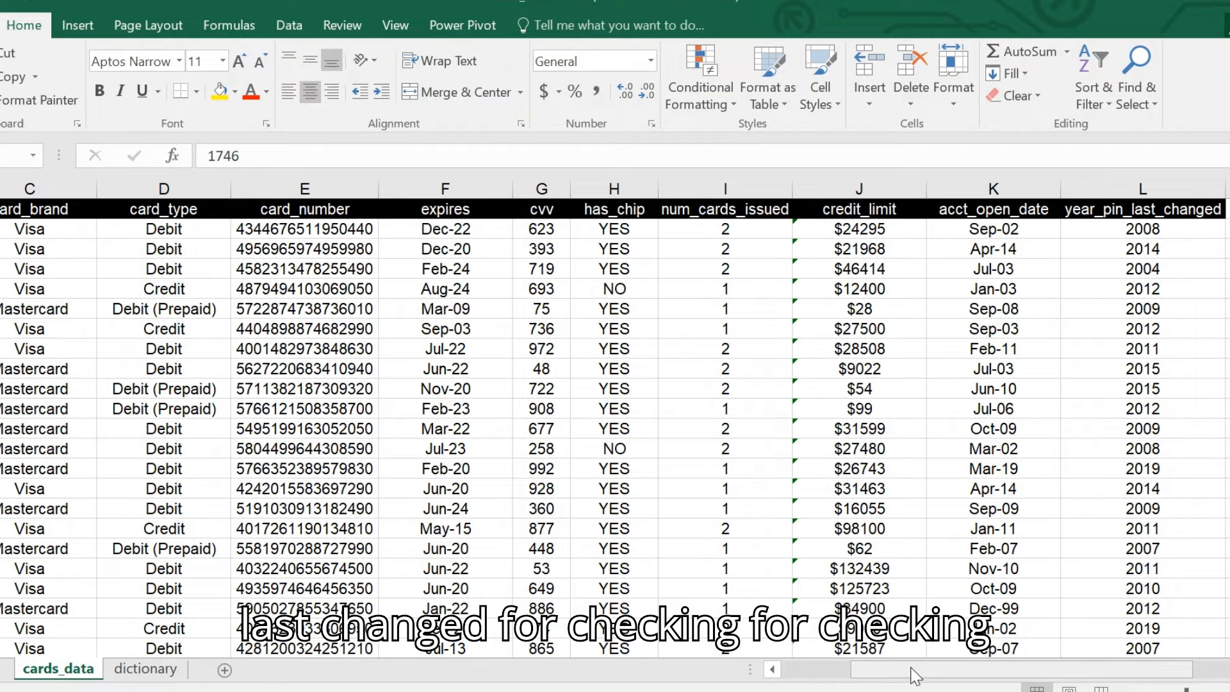
Step: Bring up the mcc_codes workbook to review the merchant category codes
{"action": "mouse_move", "coordinate": [740, 690]}
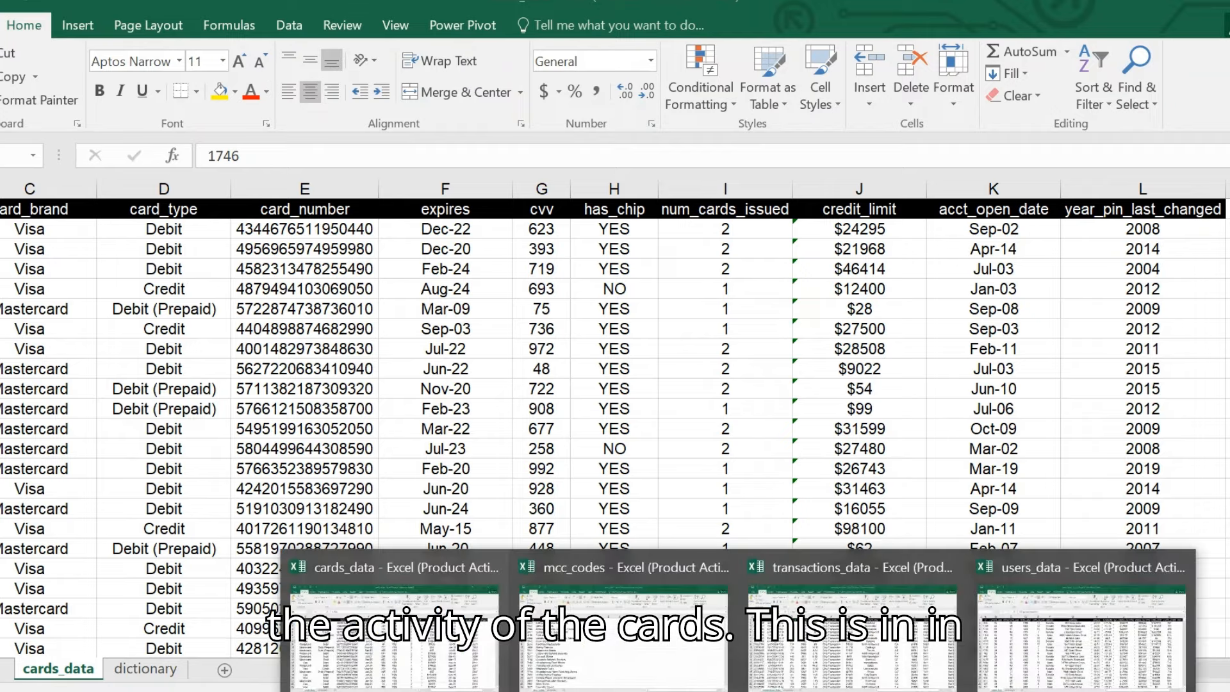
{"action": "mouse_move", "coordinate": [848, 643]}
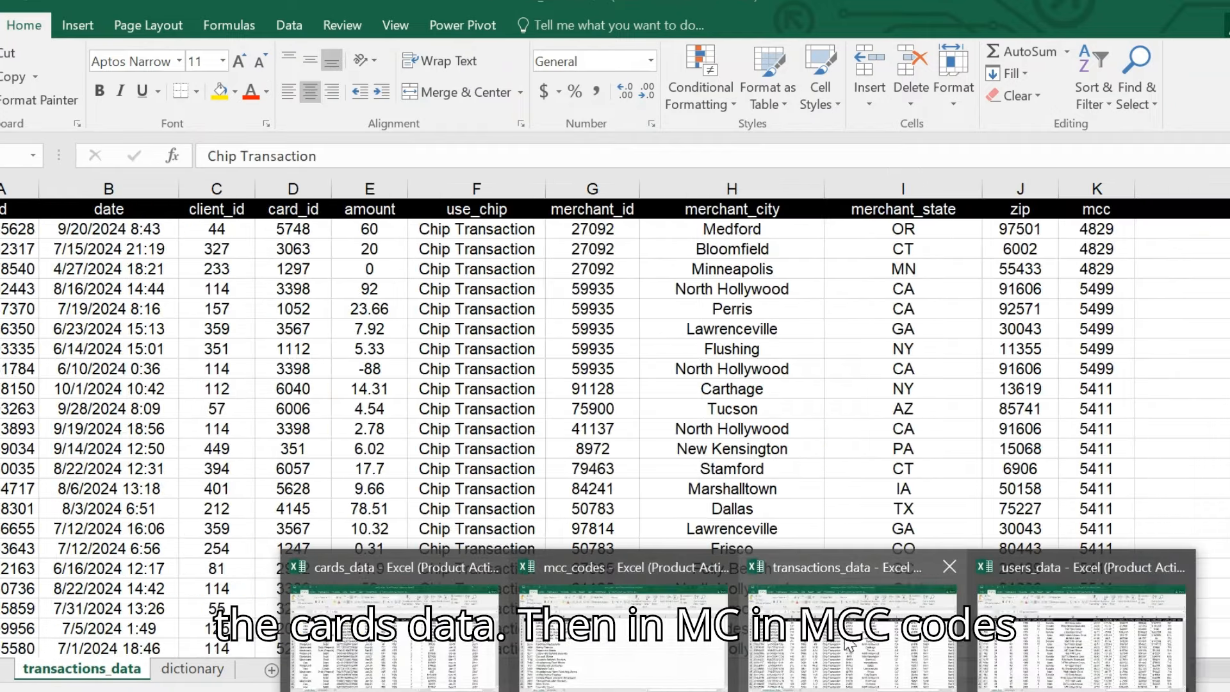
{"action": "left_click", "coordinate": [624, 641]}
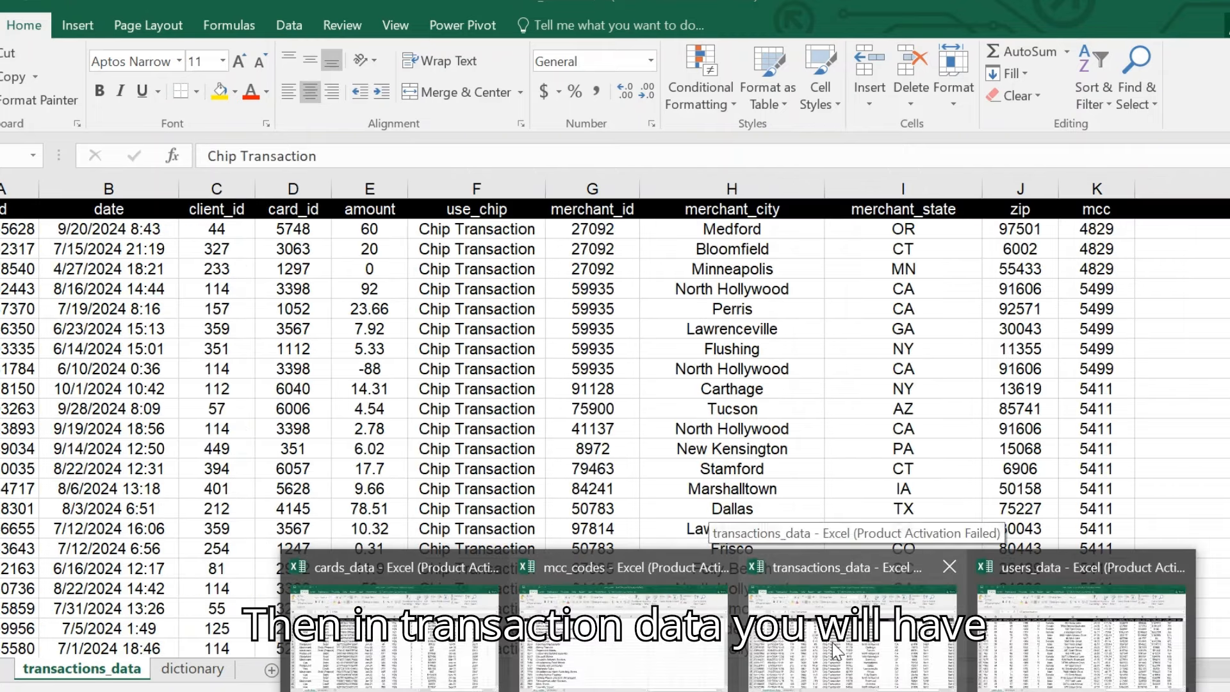
Step: Open the transactions_data workbook and review its fields from use_chip and merchant details across to the errors column
{"action": "left_click", "coordinate": [836, 650]}
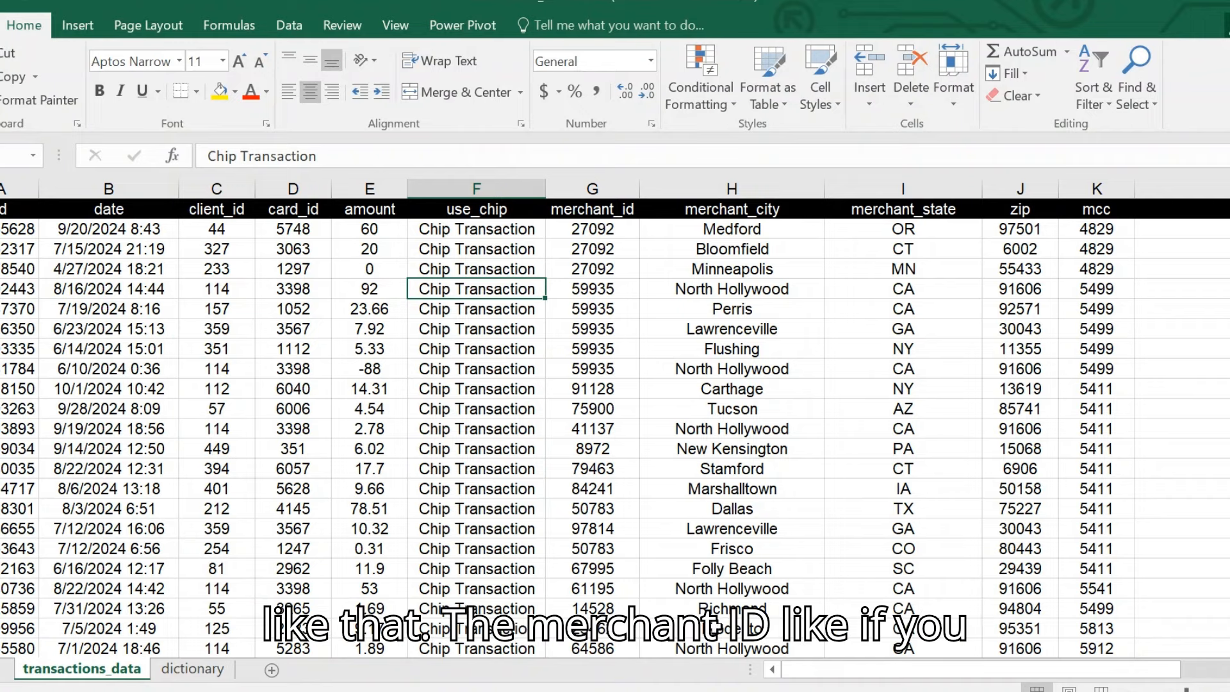
{"action": "mouse_move", "coordinate": [570, 641]}
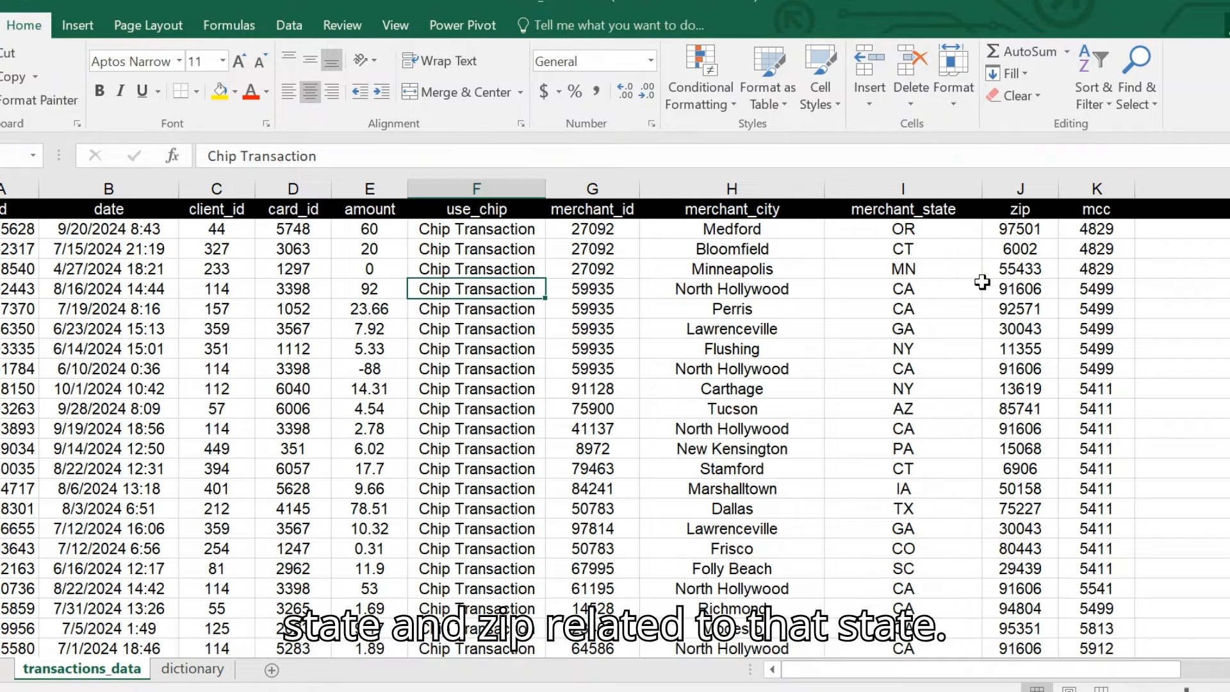
{"action": "left_click", "coordinate": [947, 249]}
{"action": "key", "text": "Right"}
{"action": "key", "text": "Right"}
{"action": "key", "text": "Right"}
{"action": "key", "text": "Right"}
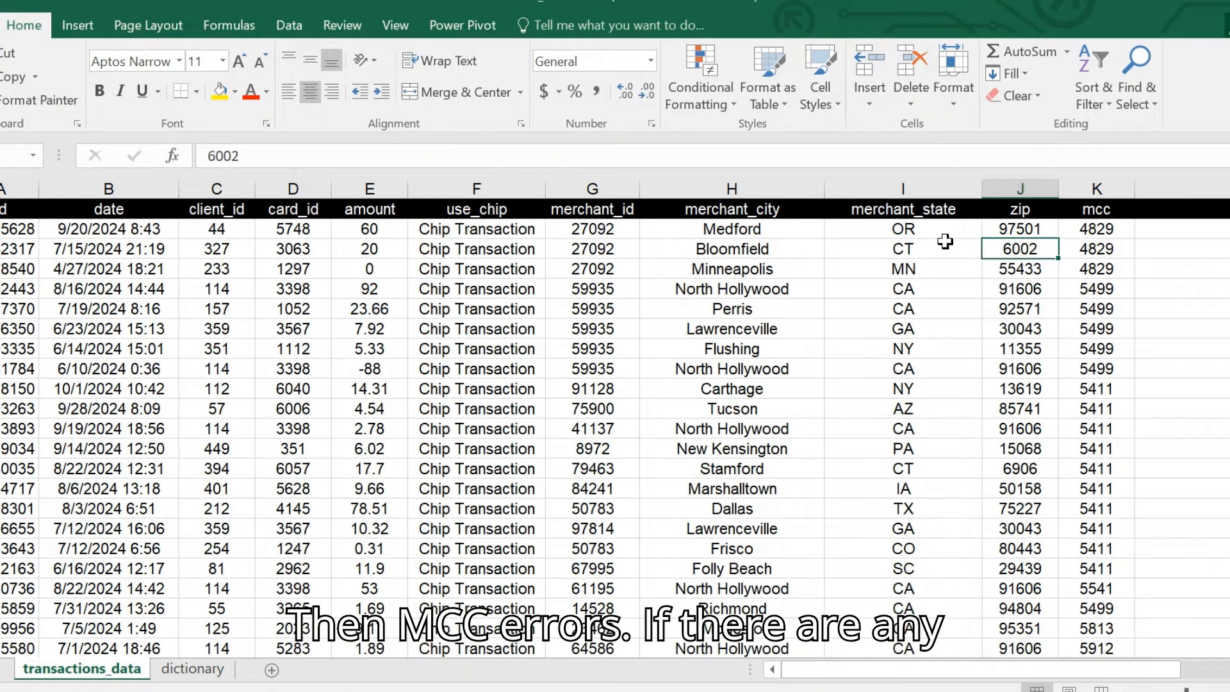
{"action": "left_click", "coordinate": [946, 245]}
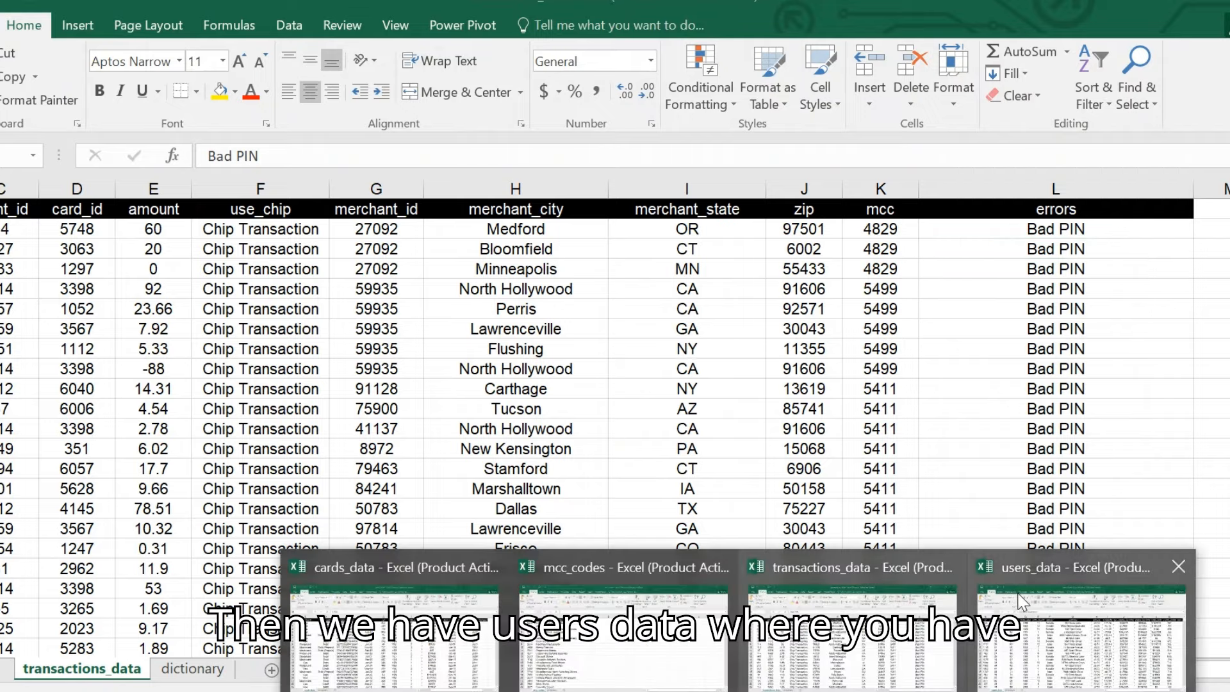
Step: View the users_data workbook, and return to cards_data to compare its client_id column with the users' id field
{"action": "left_click", "coordinate": [1023, 602]}
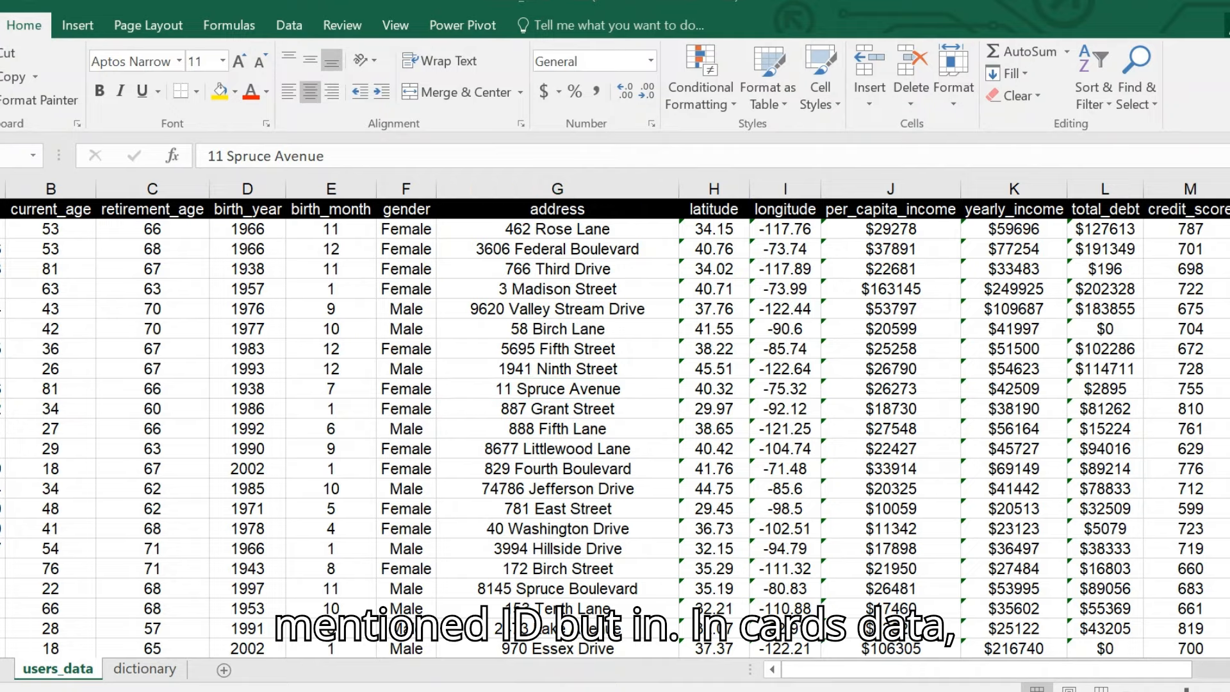
{"action": "mouse_move", "coordinate": [420, 615]}
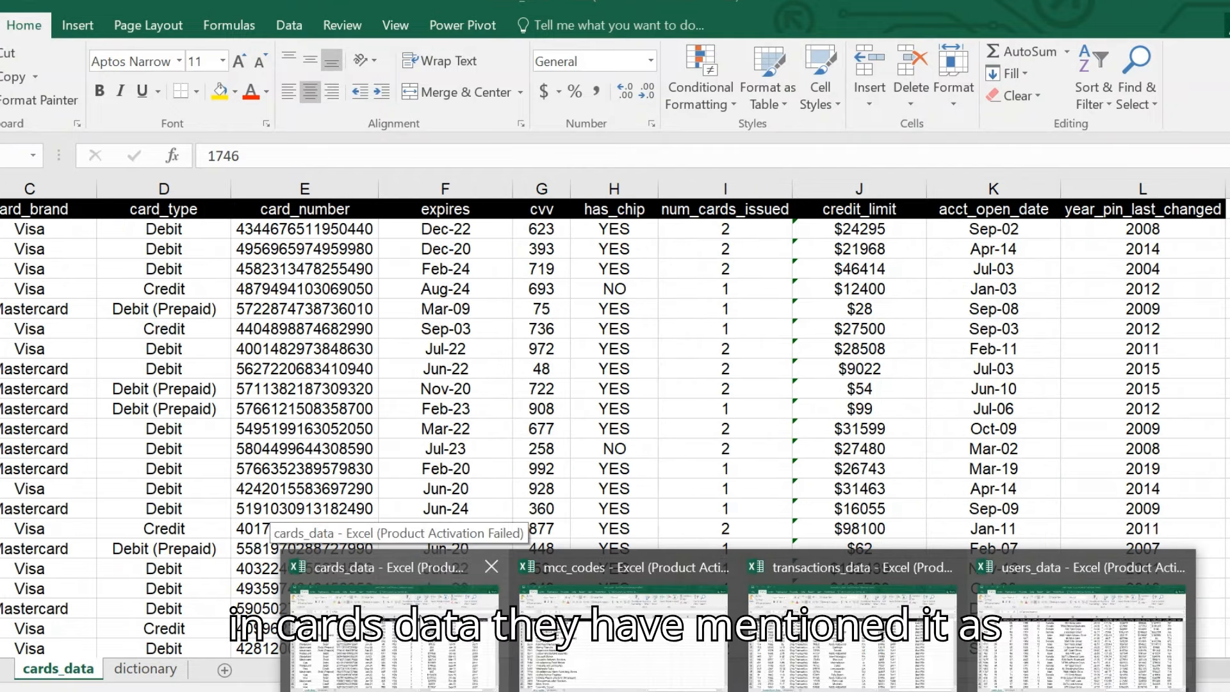
{"action": "left_click", "coordinate": [420, 615]}
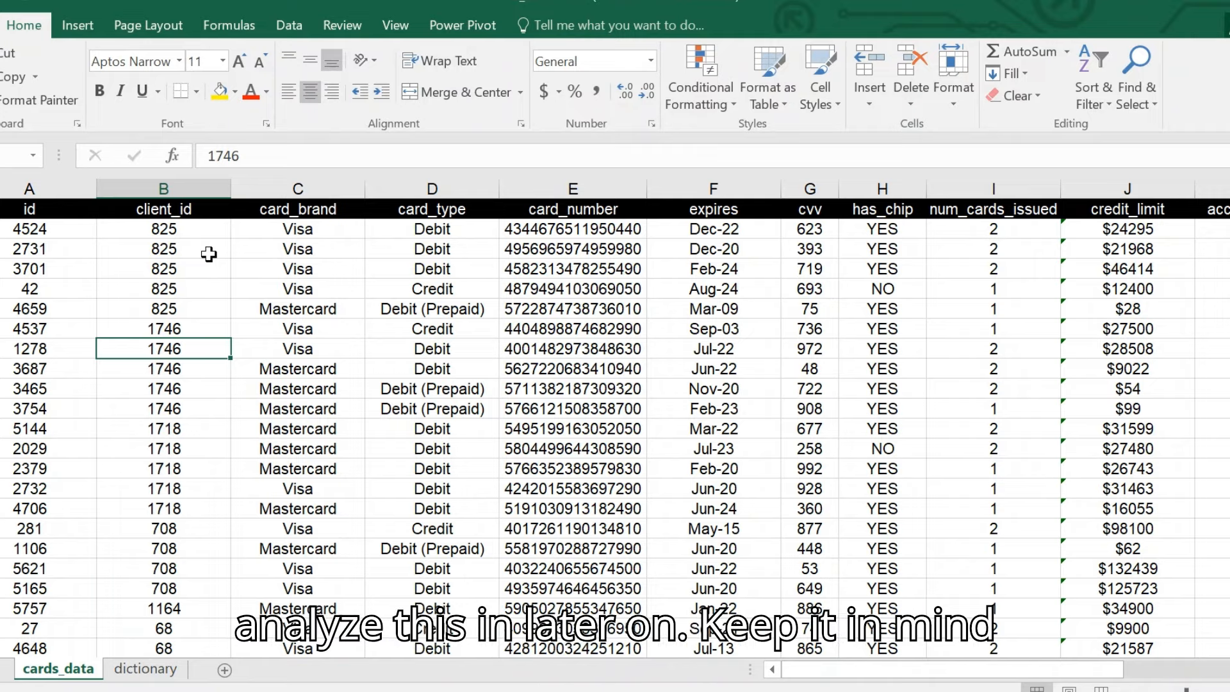
Step: Return to the users_data workbook and review its columns through credit_score and num_credit_cards
{"action": "mouse_move", "coordinate": [734, 689]}
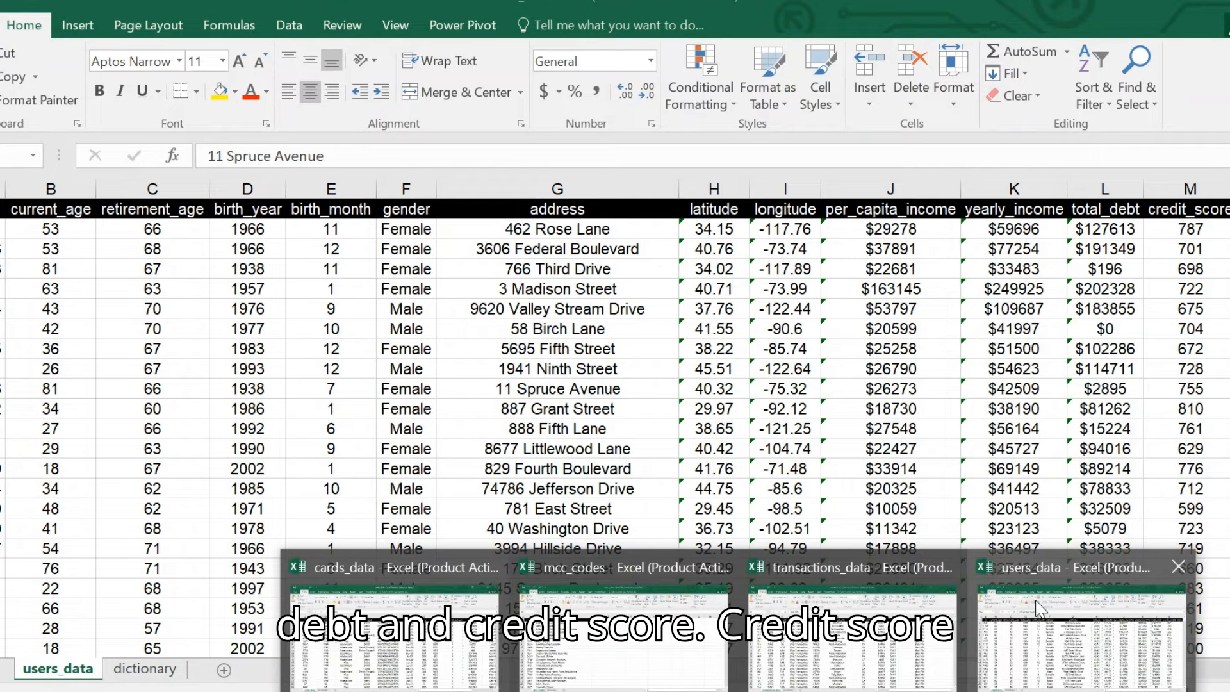
{"action": "left_click", "coordinate": [1038, 607]}
{"action": "left_click_drag", "start_coordinate": [1009, 667], "coordinate": [1072, 668]}
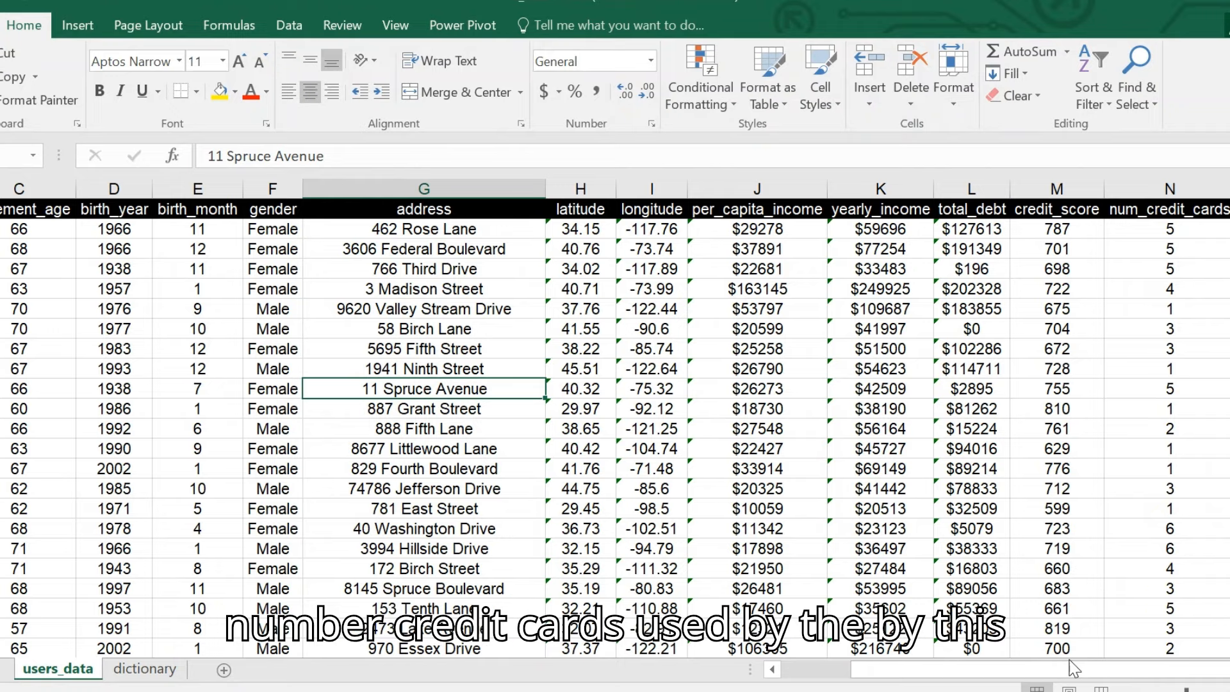
{"action": "left_click_drag", "start_coordinate": [1073, 668], "coordinate": [824, 679]}
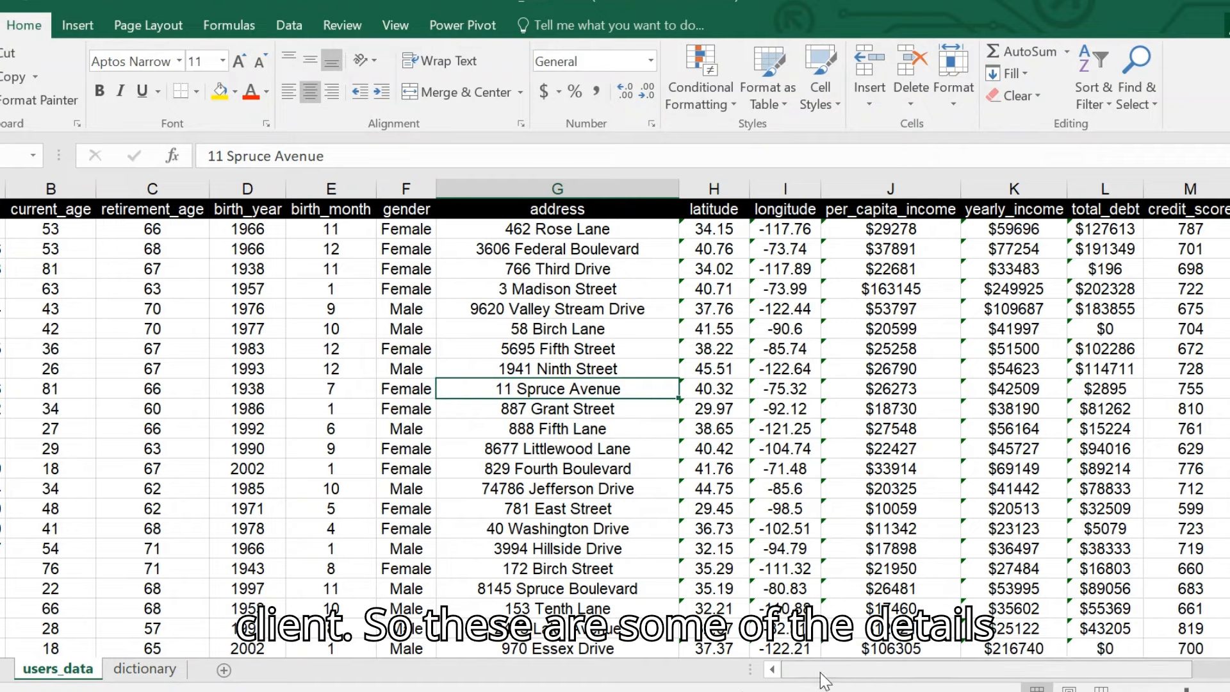
Step: Switch to the 365 Business Bank problem statement PDF in Edge and read the company overview, objective and first possible insight
{"action": "left_click", "coordinate": [352, 690]}
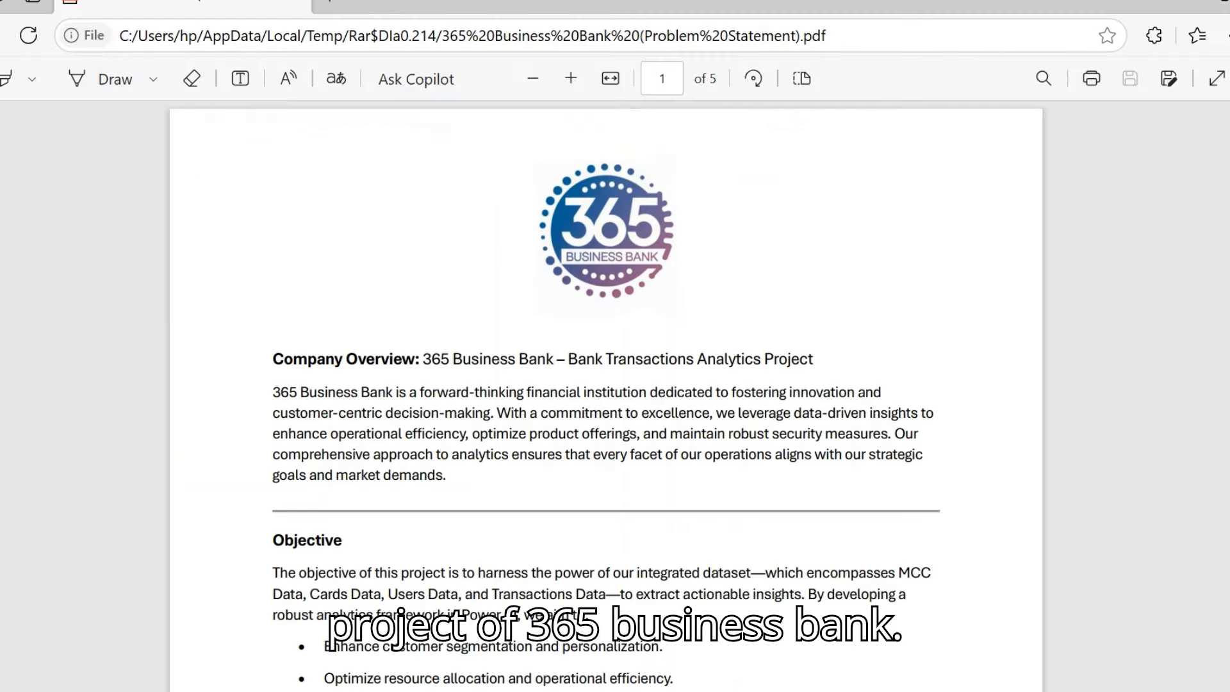
{"action": "scroll", "coordinate": [395, 643], "scroll_direction": "down", "scroll_amount": 3}
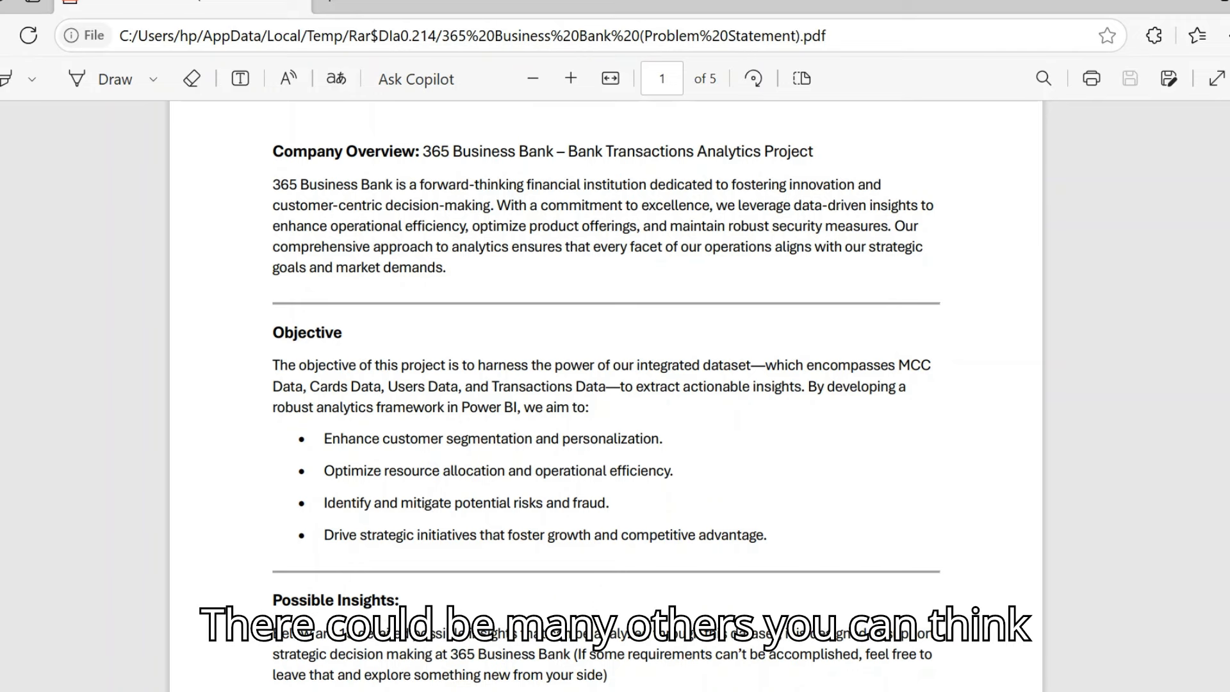
{"action": "scroll", "coordinate": [605, 385], "scroll_direction": "down", "scroll_amount": 5}
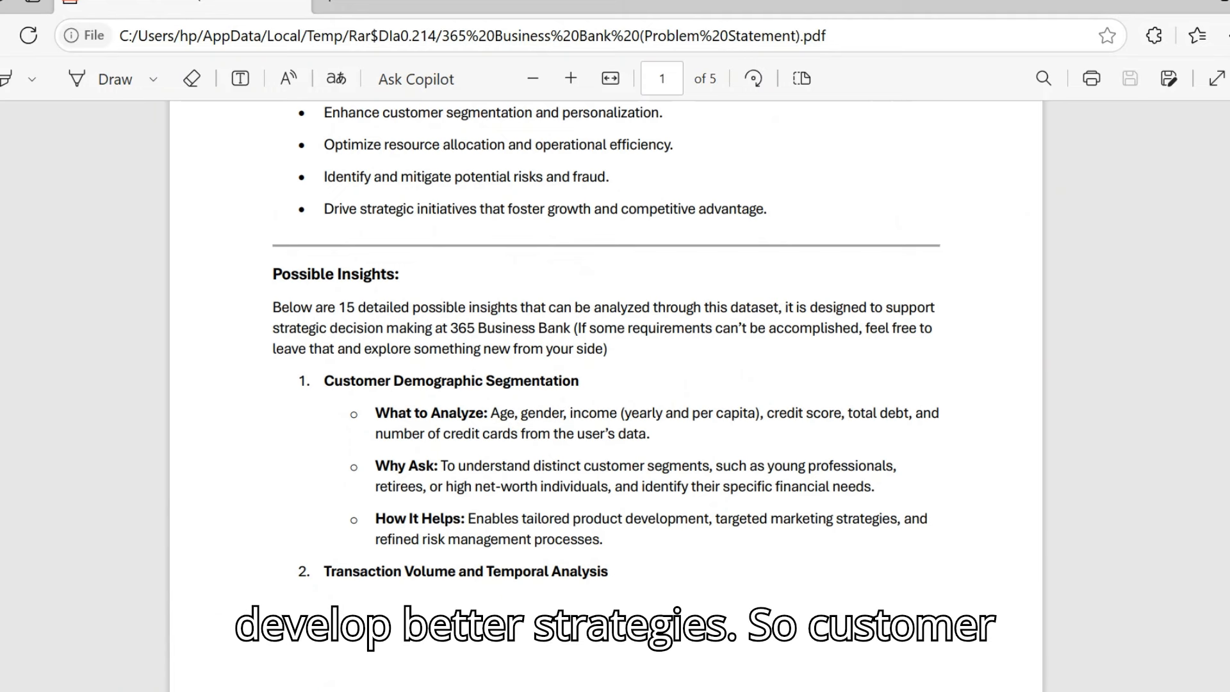
{"action": "scroll", "coordinate": [606, 385], "scroll_direction": "down", "scroll_amount": 5}
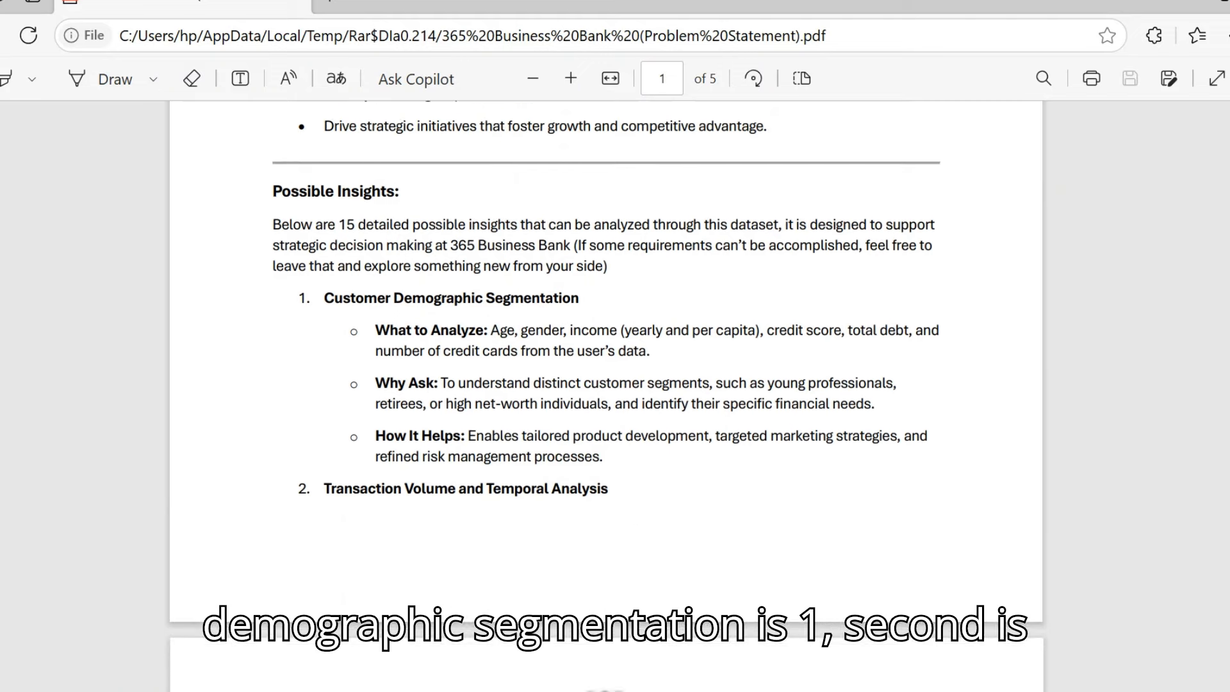
Step: Read possible insights 2 to 10 in the problem statement, from Transaction Volume and Temporal Analysis to Debt Burden and Spending Patterns
{"action": "scroll", "coordinate": [606, 384], "scroll_direction": "down", "scroll_amount": 6}
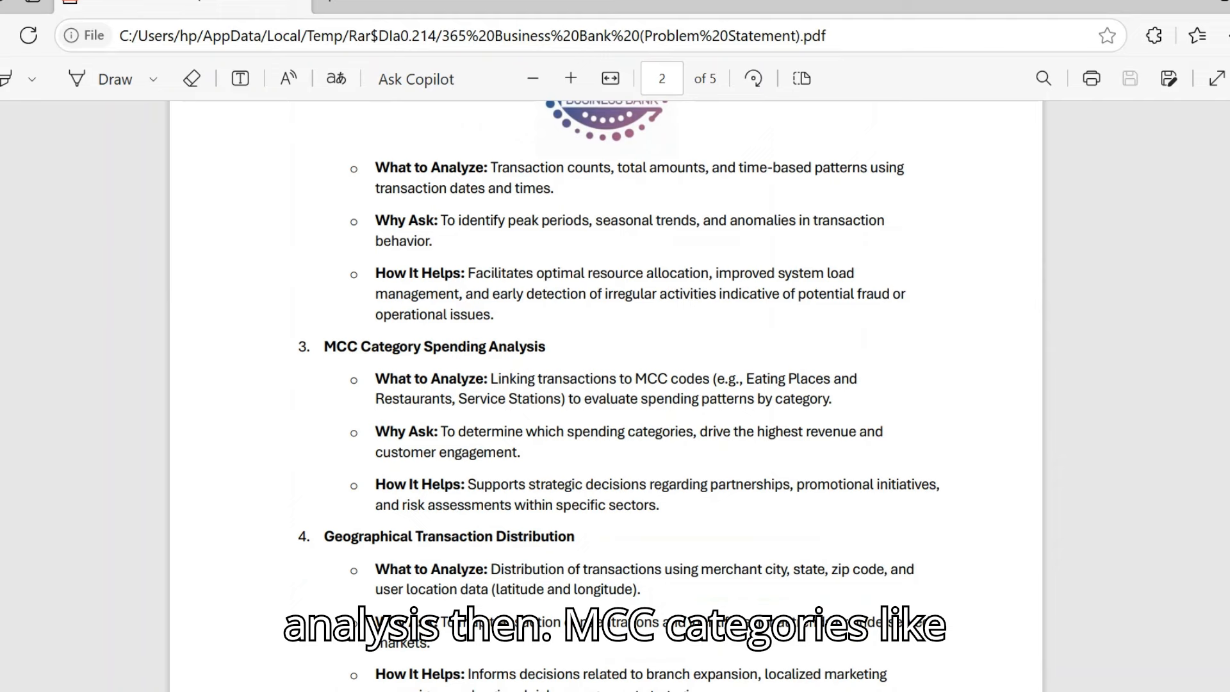
{"action": "scroll", "coordinate": [606, 384], "scroll_direction": "down", "scroll_amount": 6}
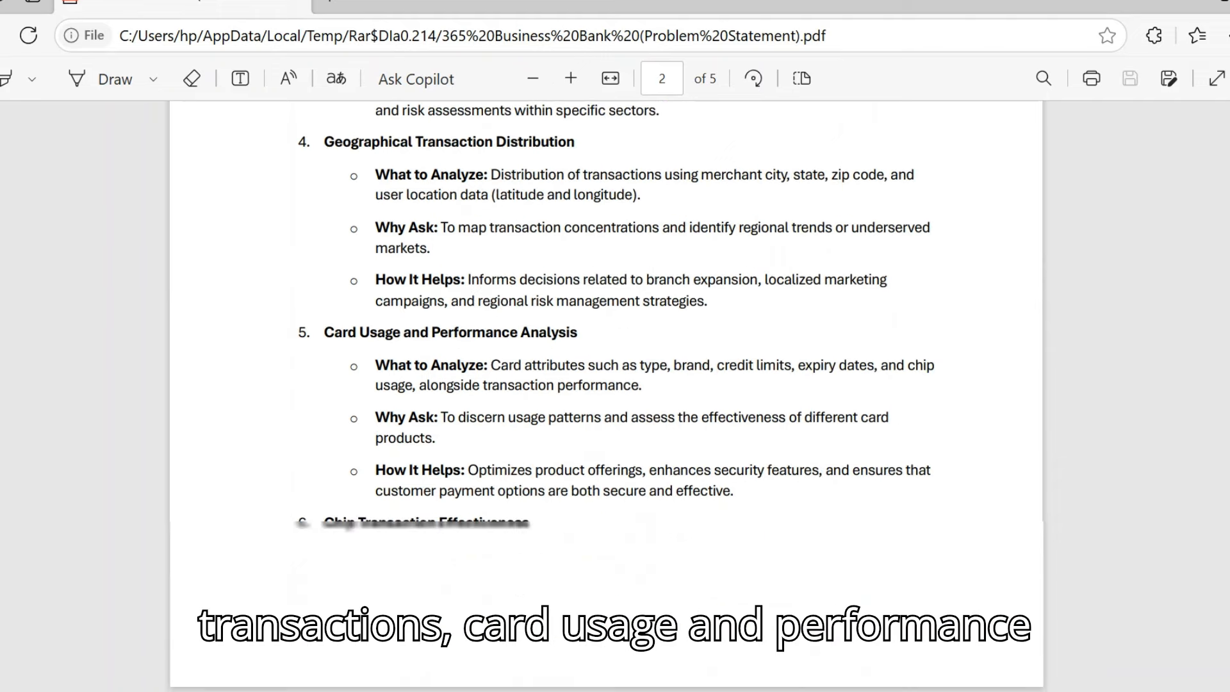
{"action": "scroll", "coordinate": [606, 384], "scroll_direction": "down", "scroll_amount": 4}
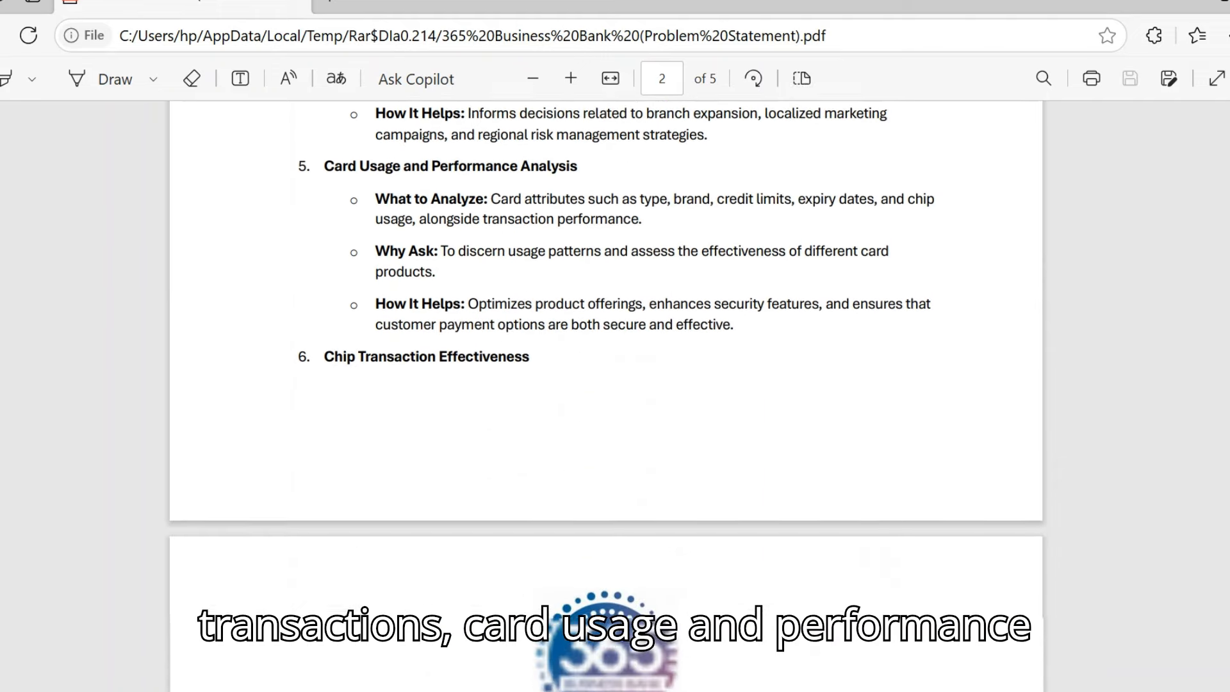
{"action": "scroll", "coordinate": [606, 384], "scroll_direction": "down", "scroll_amount": 6}
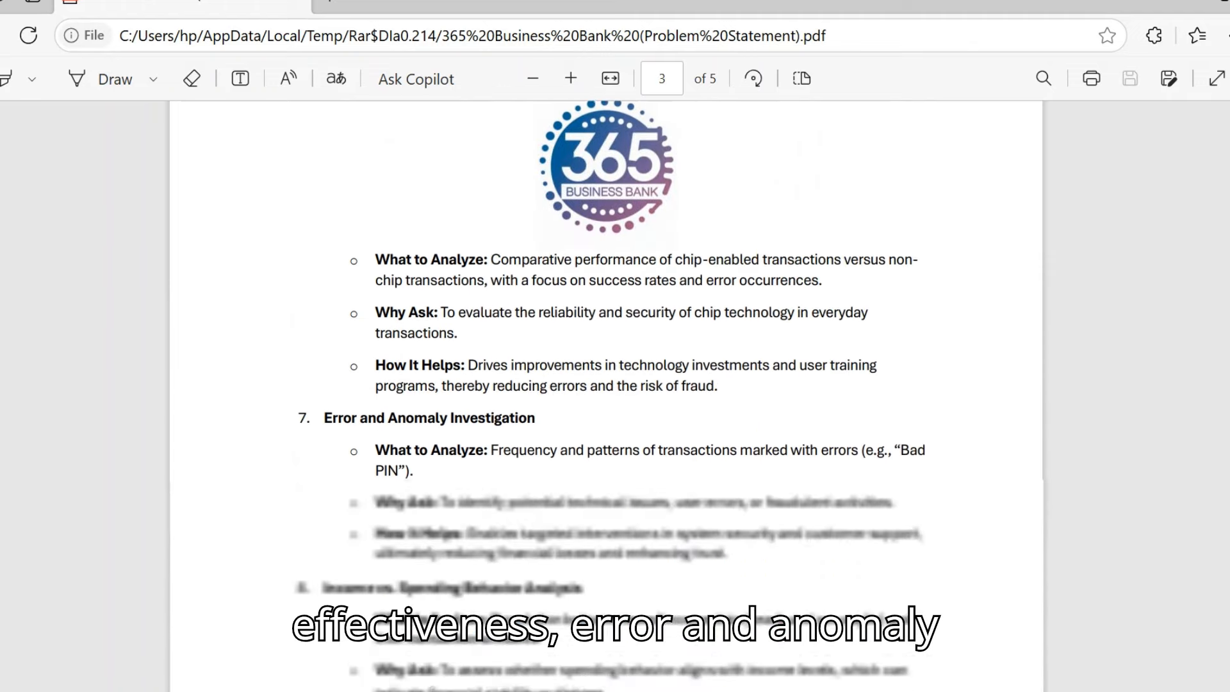
{"action": "scroll", "coordinate": [753, 608], "scroll_direction": "down", "scroll_amount": 4}
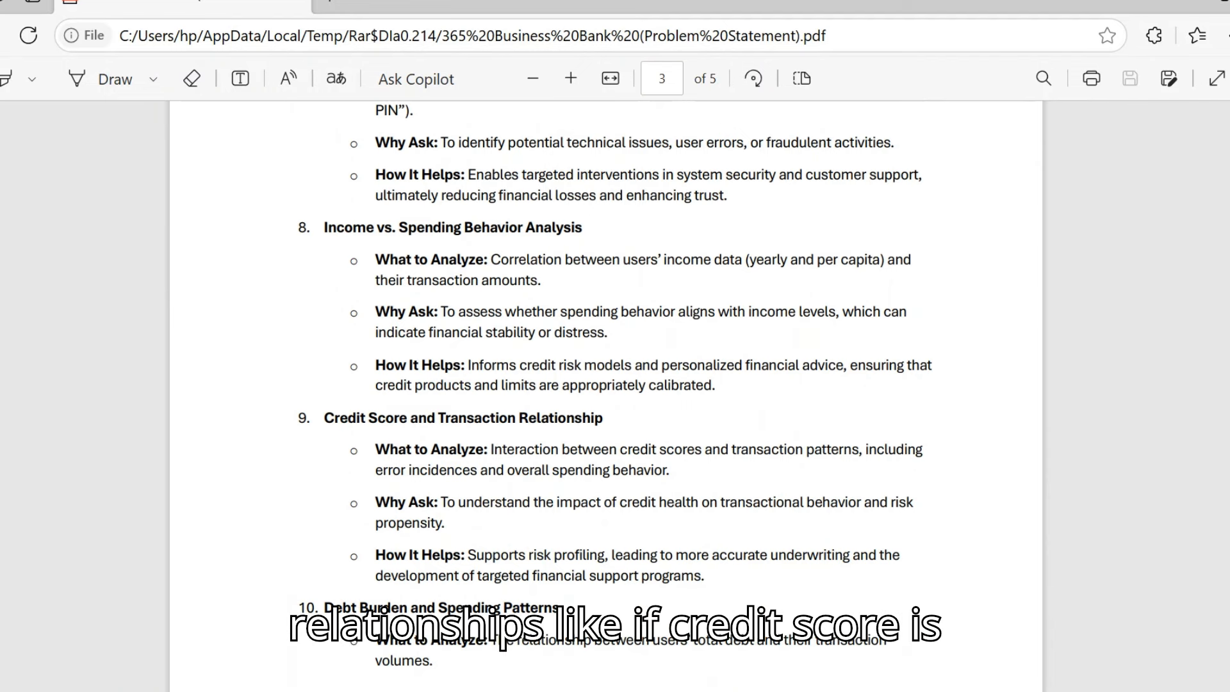
{"action": "scroll", "coordinate": [615, 384], "scroll_direction": "down", "scroll_amount": 1}
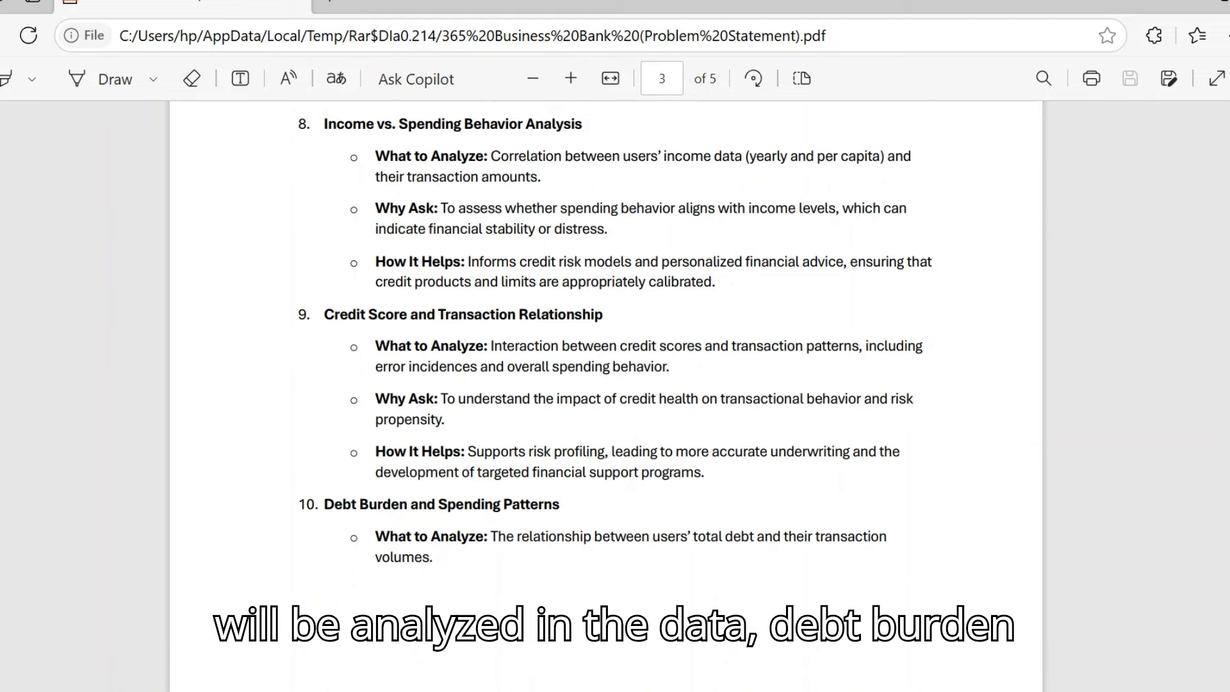
{"action": "scroll", "coordinate": [605, 333], "scroll_direction": "down", "scroll_amount": 3}
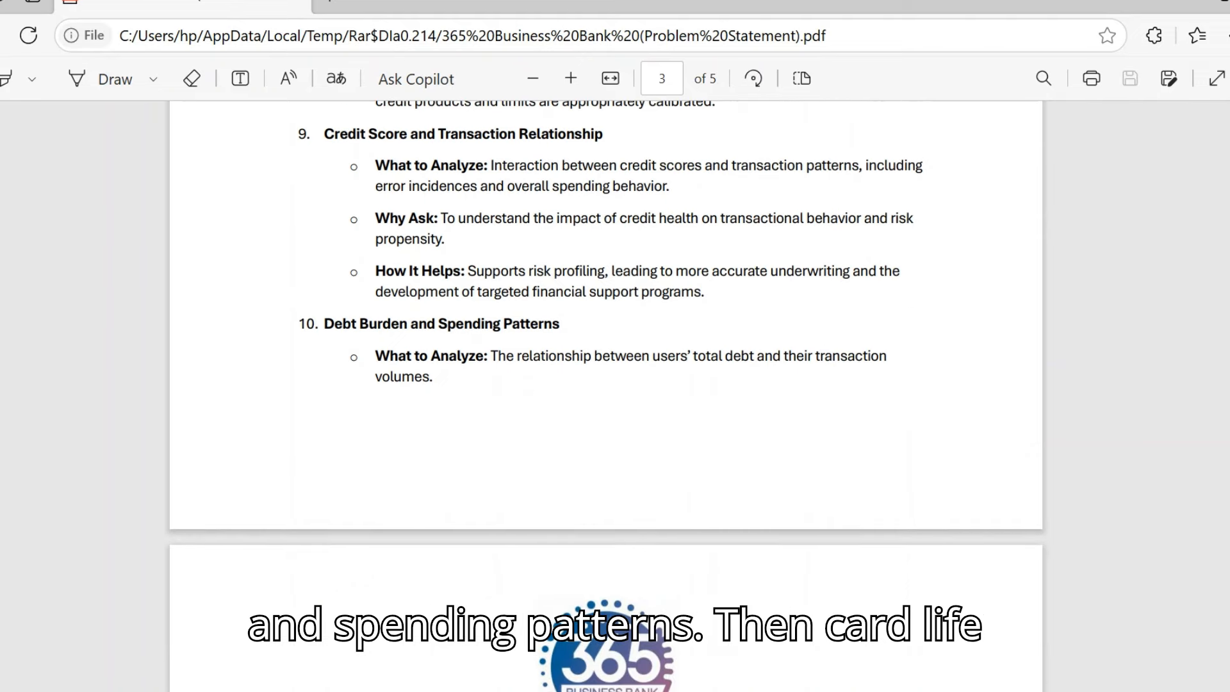
Step: Read possible insights 11 to 15, the closing note and the submission criteria, and return to page 4 of the problem statement
{"action": "scroll", "coordinate": [605, 384], "scroll_direction": "down", "scroll_amount": 5}
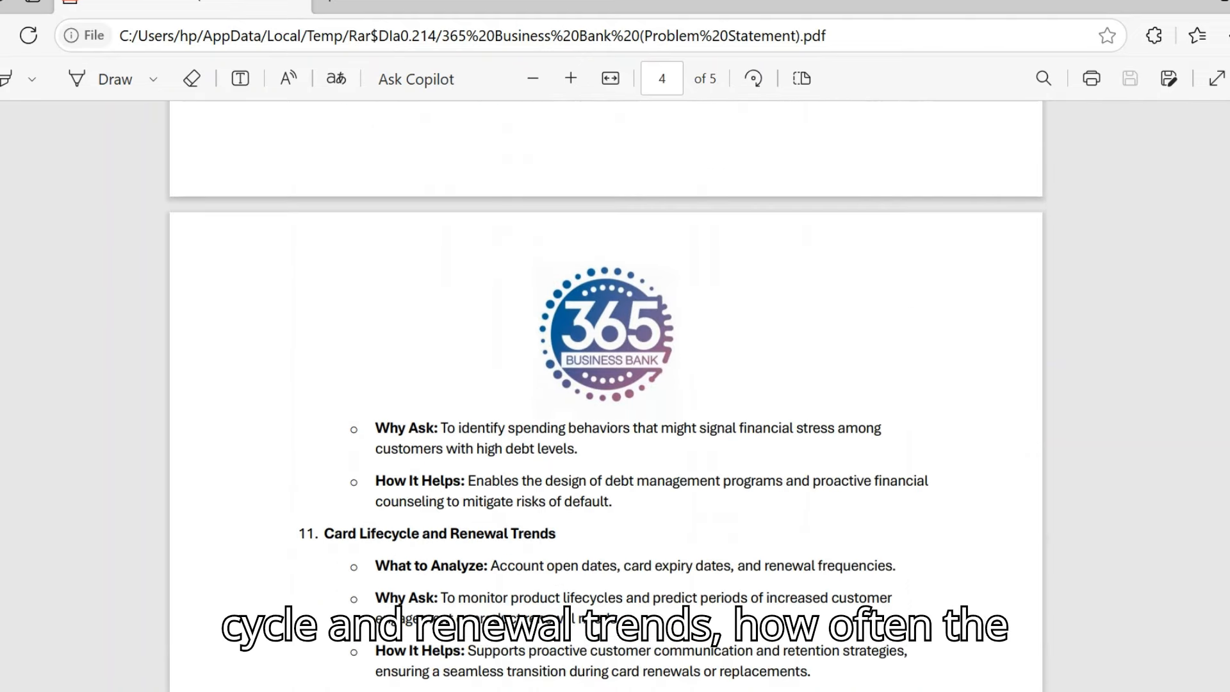
{"action": "scroll", "coordinate": [605, 384], "scroll_direction": "down", "scroll_amount": 4}
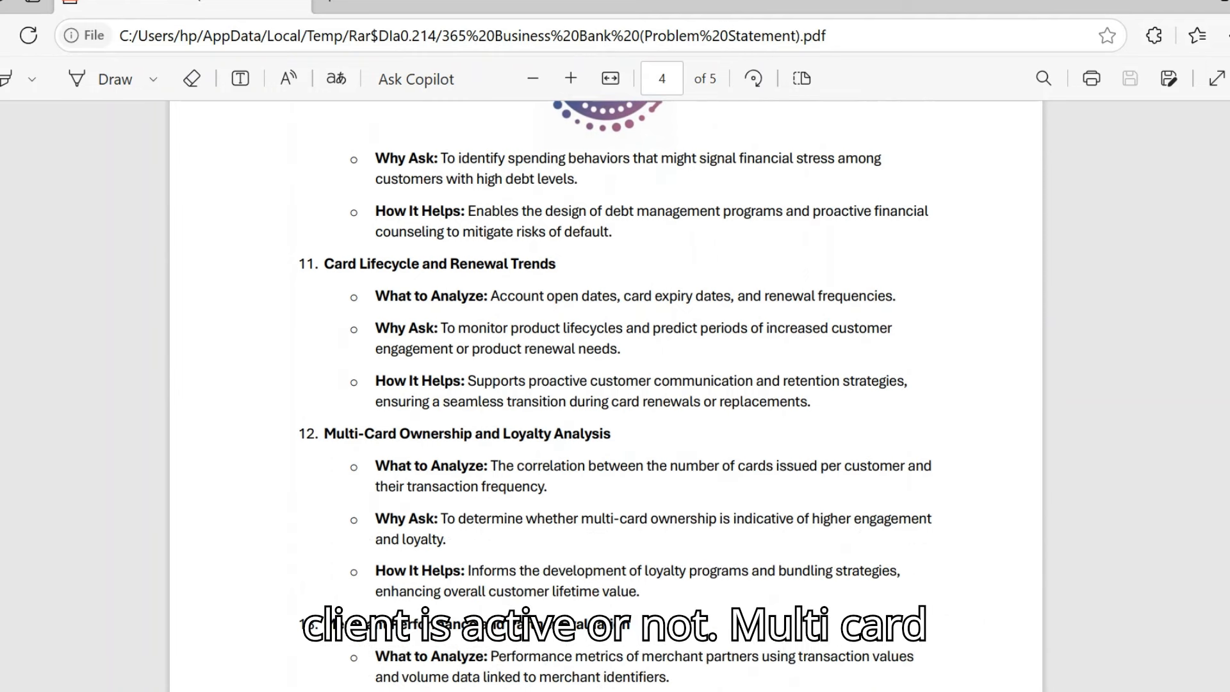
{"action": "scroll", "coordinate": [605, 396], "scroll_direction": "down", "scroll_amount": 2}
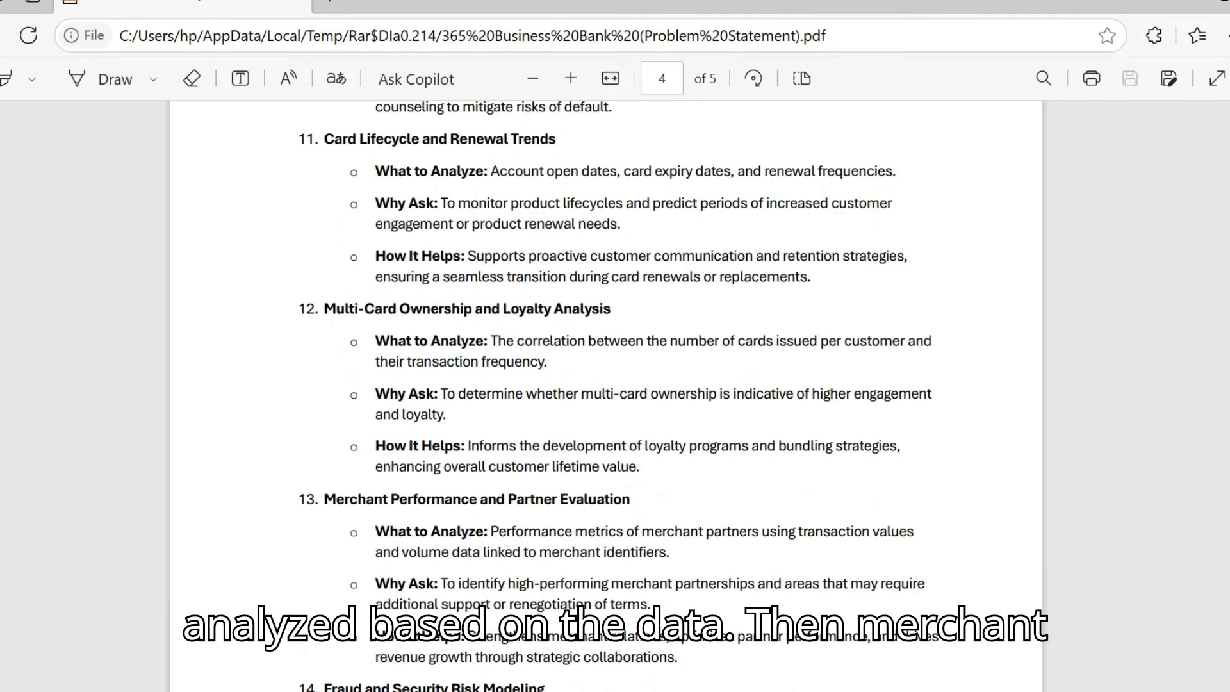
{"action": "scroll", "coordinate": [605, 396], "scroll_direction": "down", "scroll_amount": 3}
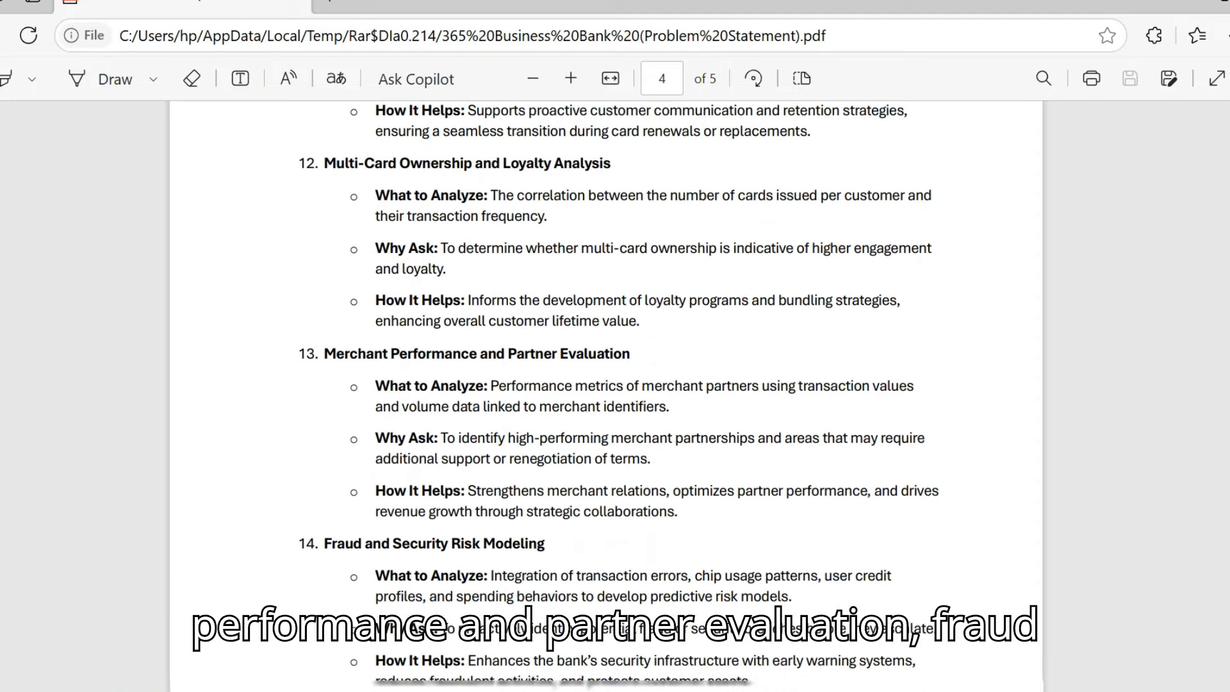
{"action": "scroll", "coordinate": [619, 361], "scroll_direction": "down", "scroll_amount": 1}
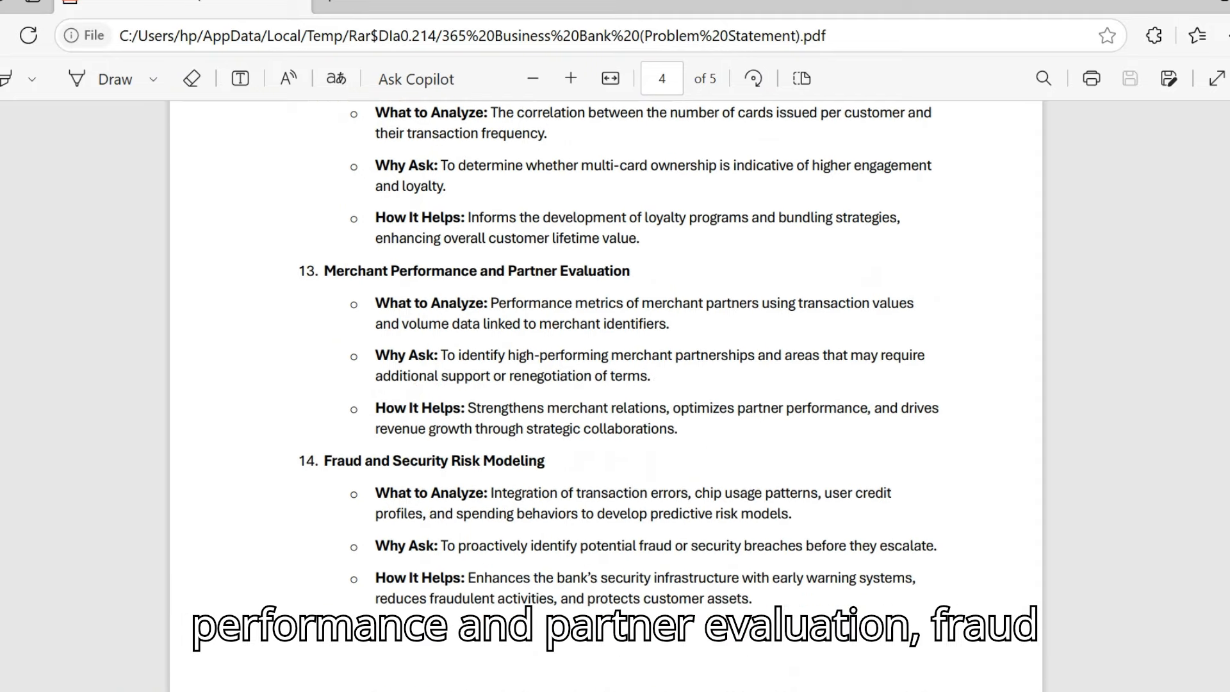
{"action": "scroll", "coordinate": [606, 356], "scroll_direction": "down", "scroll_amount": 7}
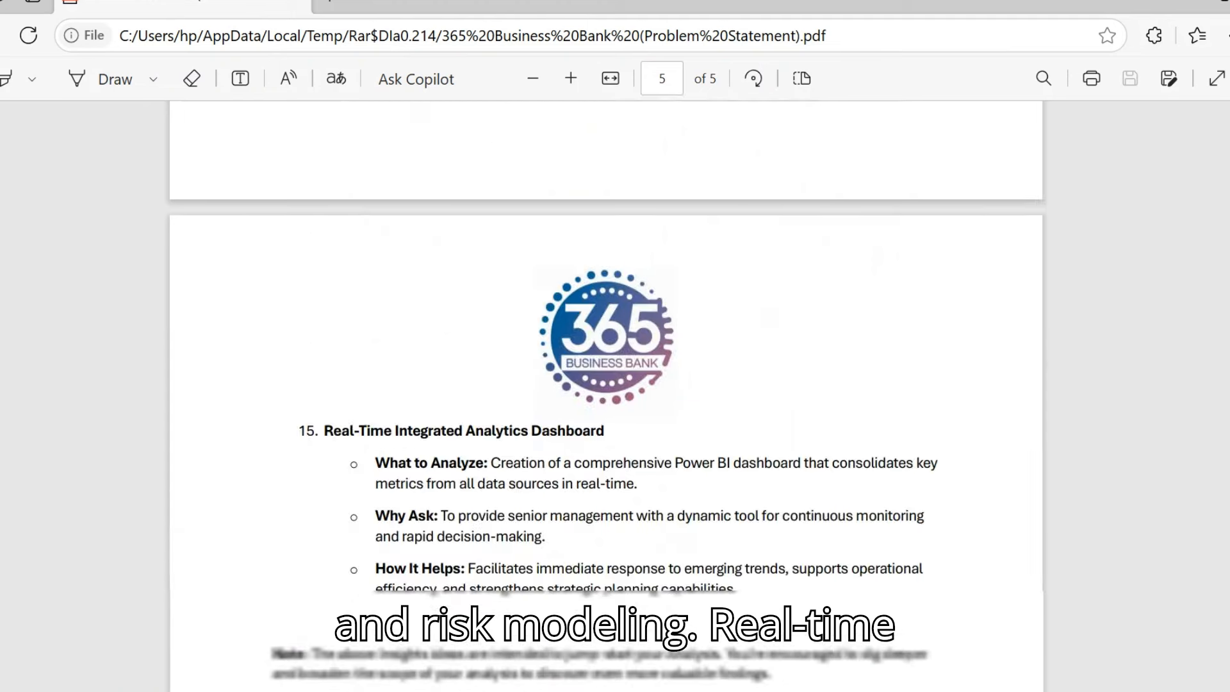
{"action": "scroll", "coordinate": [606, 384], "scroll_direction": "down", "scroll_amount": 2}
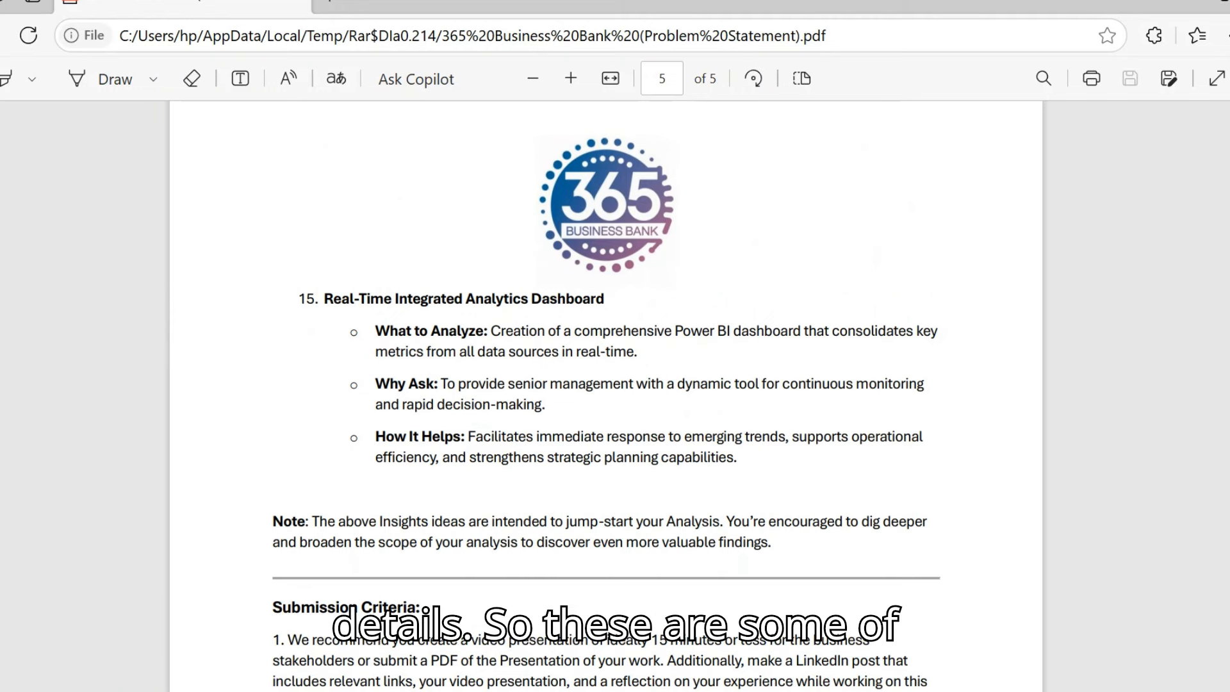
{"action": "scroll", "coordinate": [605, 395], "scroll_direction": "down", "scroll_amount": 5}
{"action": "scroll", "coordinate": [605, 396], "scroll_direction": "up", "scroll_amount": 15}
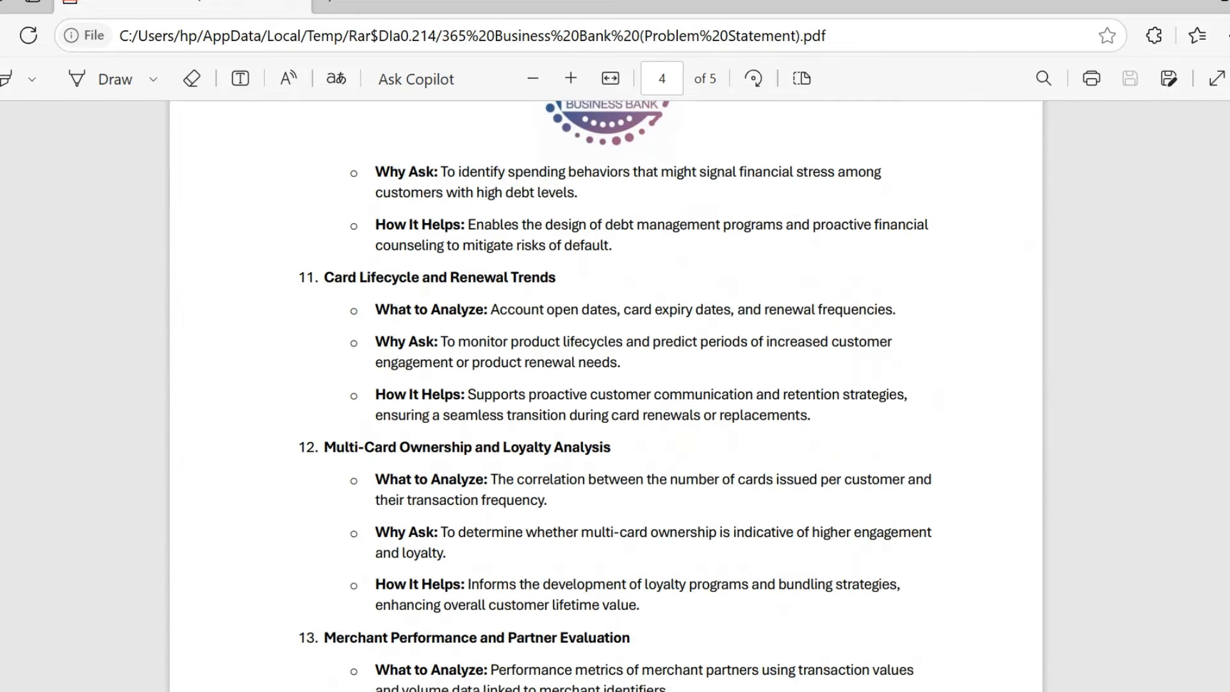
Step: Return to the company overview on page 1 of the problem statement and switch to the blank report in Power BI Desktop
{"action": "scroll", "coordinate": [605, 396], "scroll_direction": "up", "scroll_amount": 20}
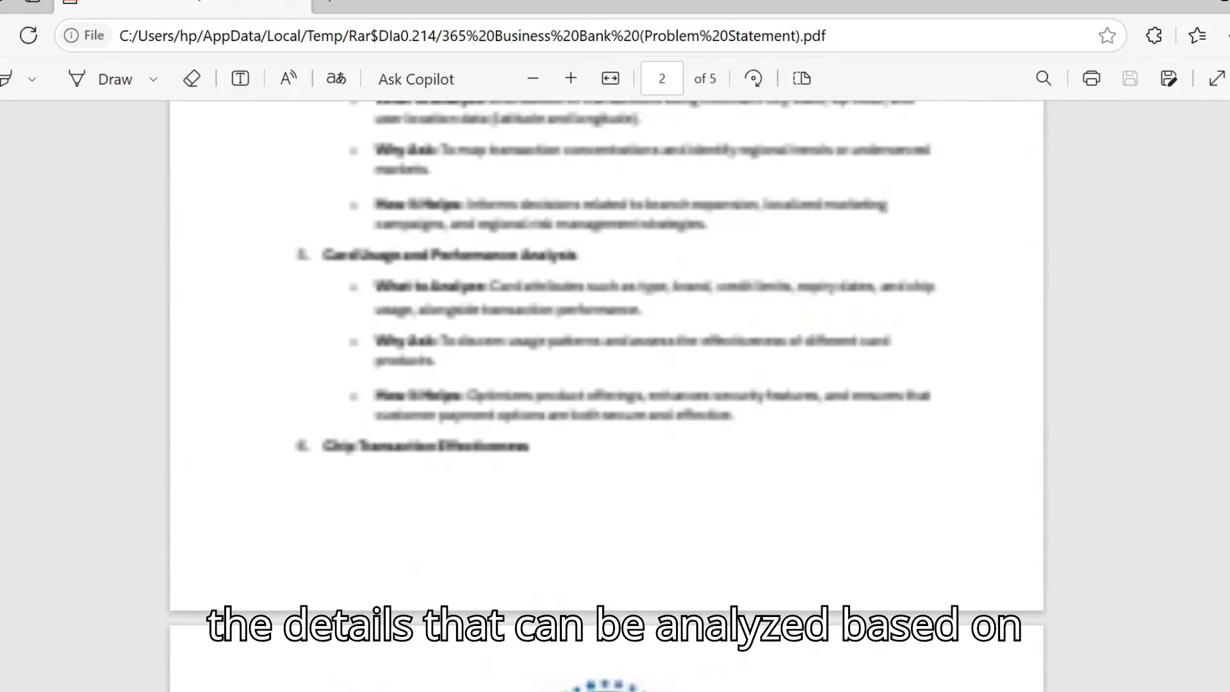
{"action": "scroll", "coordinate": [953, 359], "scroll_direction": "up", "scroll_amount": 6}
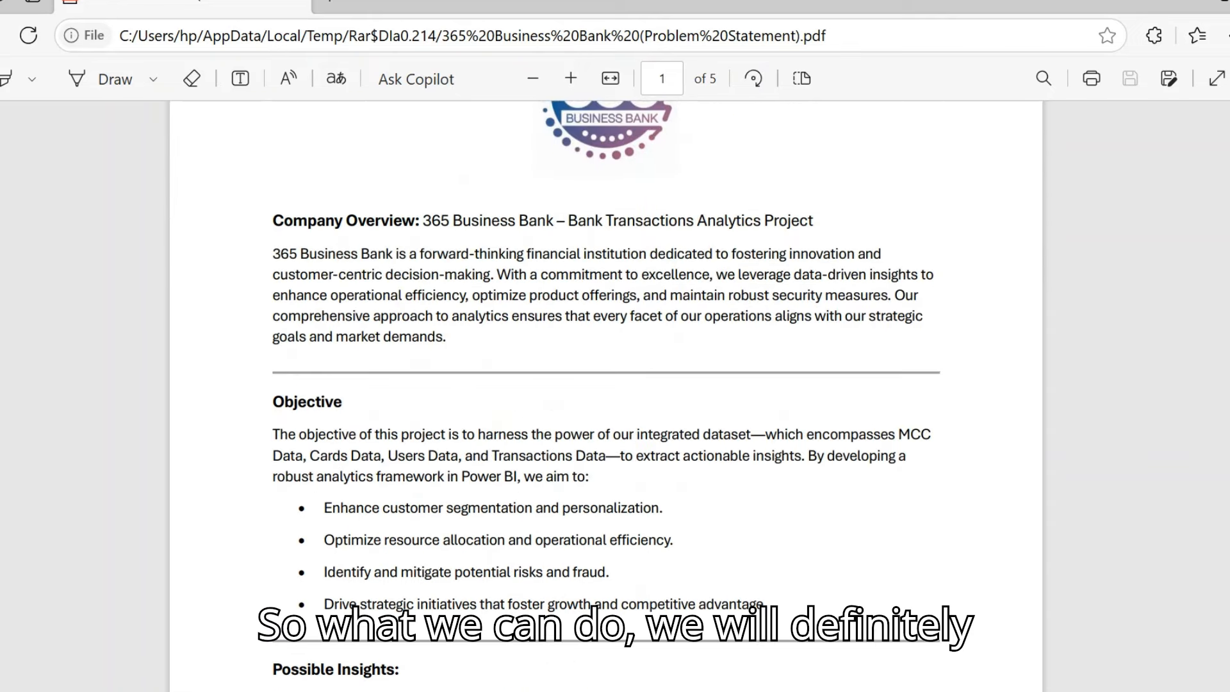
{"action": "left_click", "coordinate": [585, 645]}
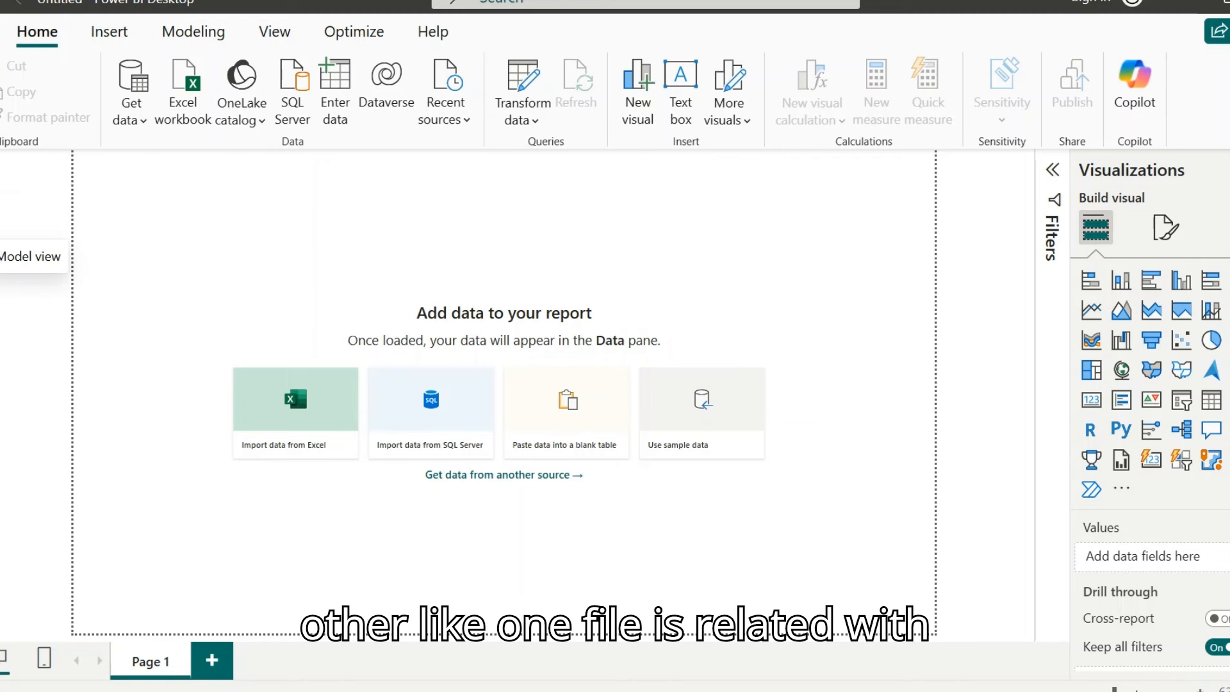
Step: Check the workbooks in the Dataset folder, and look at the Table view of the blank Power BI report
{"action": "key", "text": "alt+Tab"}
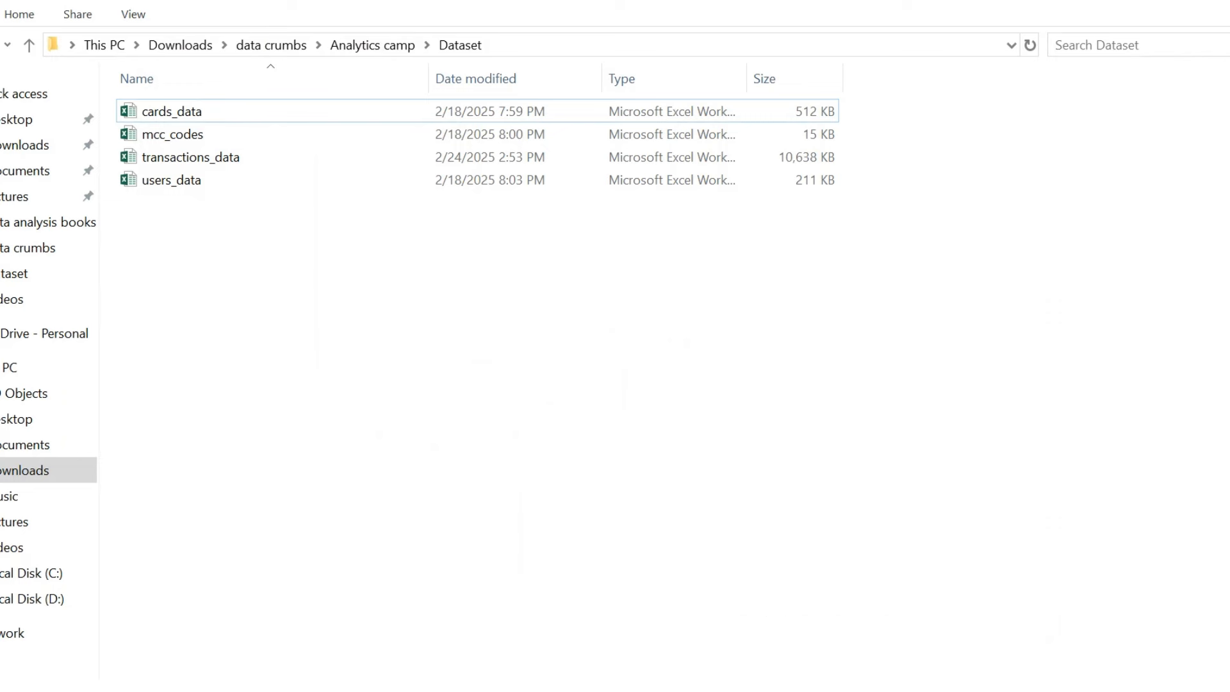
{"action": "key", "text": "alt+Tab"}
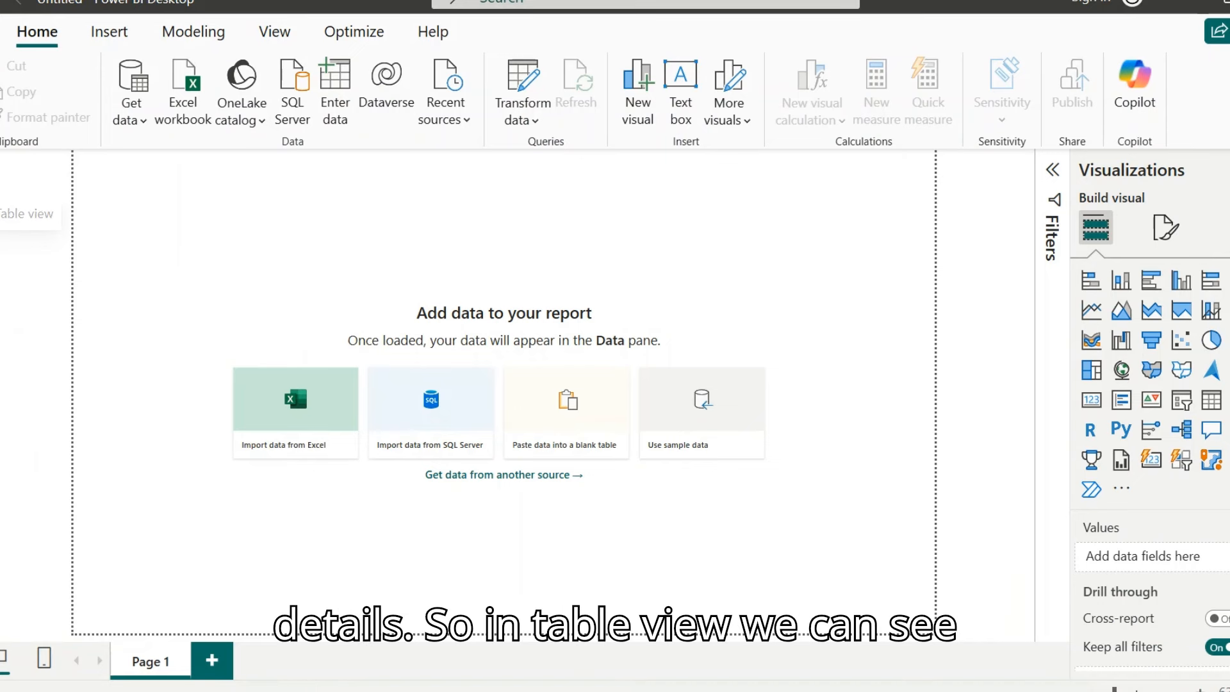
{"action": "left_click", "coordinate": [2, 211]}
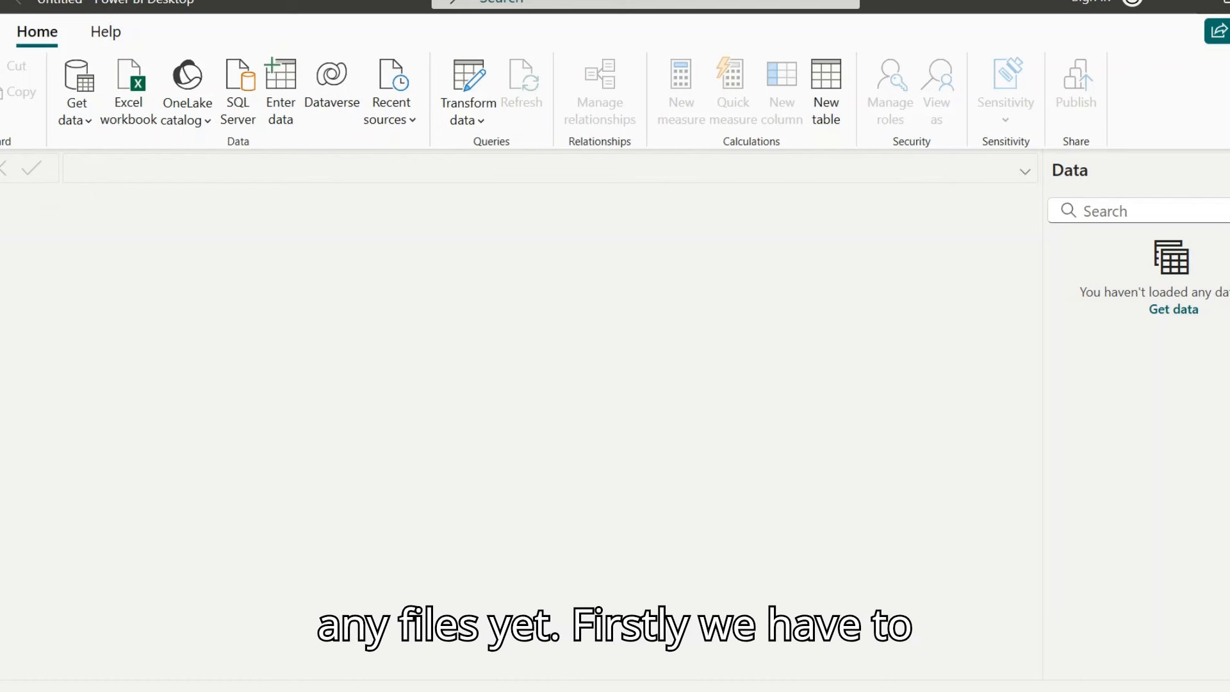
{"action": "left_click", "coordinate": [2, 172]}
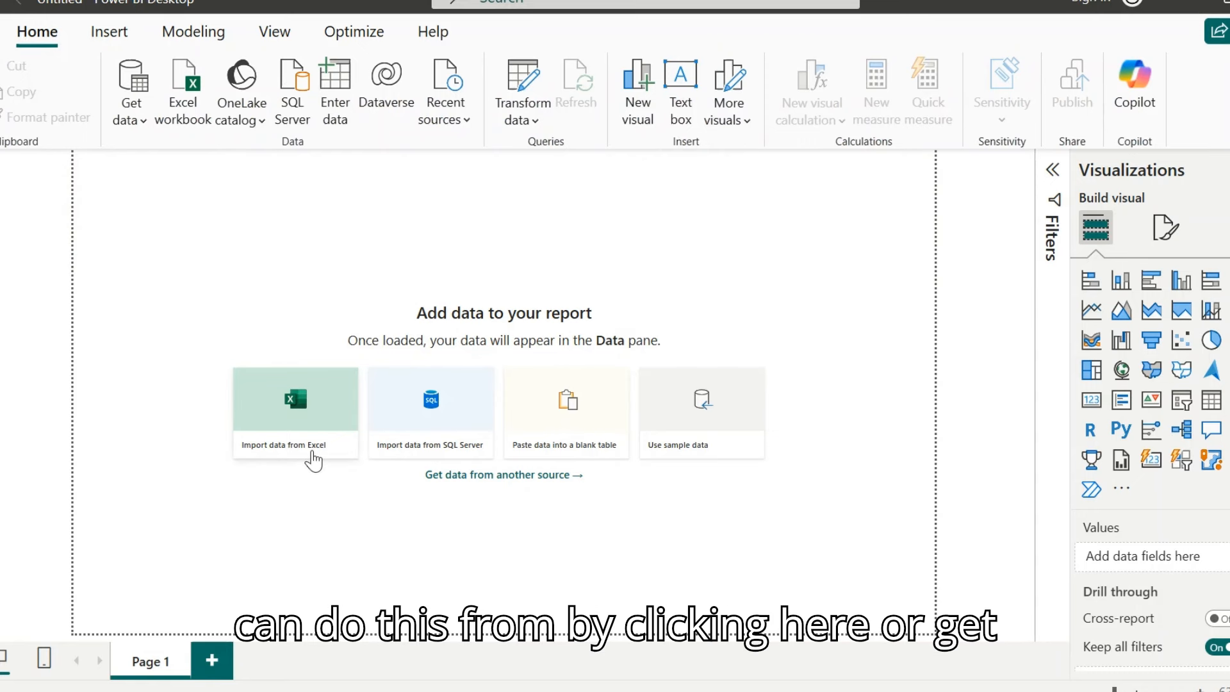
Step: Look over the common data sources, the available report themes and the elements that can be inserted into a report
{"action": "left_click", "coordinate": [144, 125]}
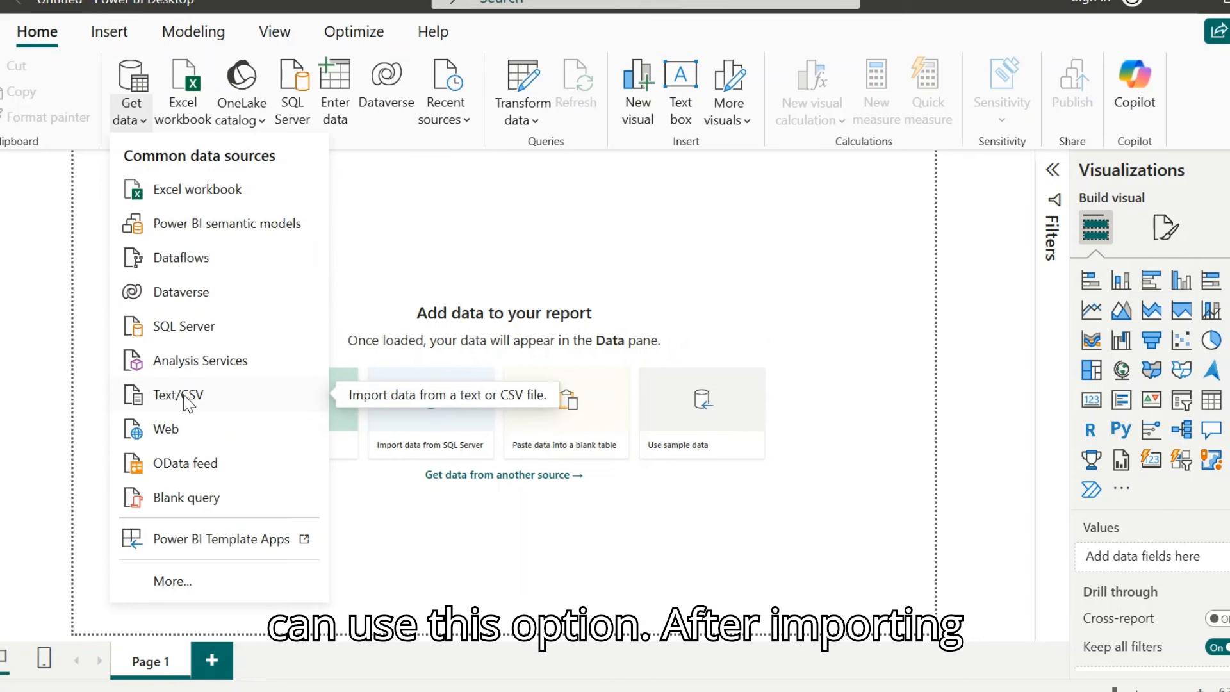
{"action": "left_click", "coordinate": [129, 106]}
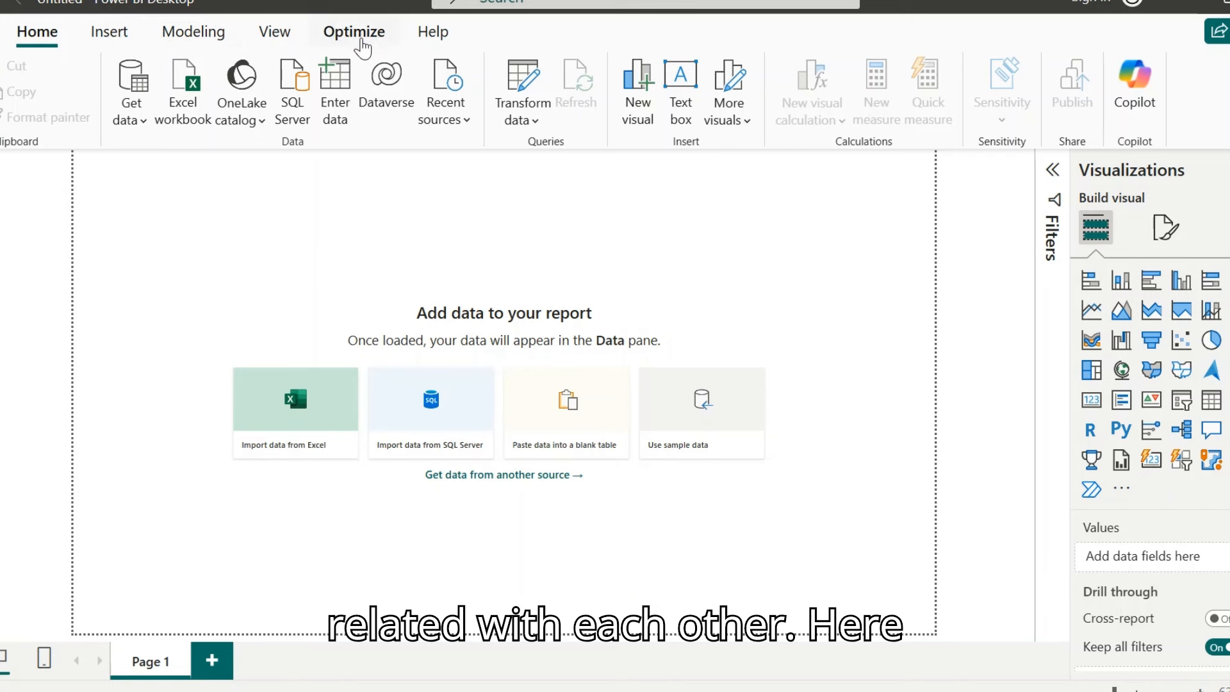
{"action": "left_click", "coordinate": [280, 40]}
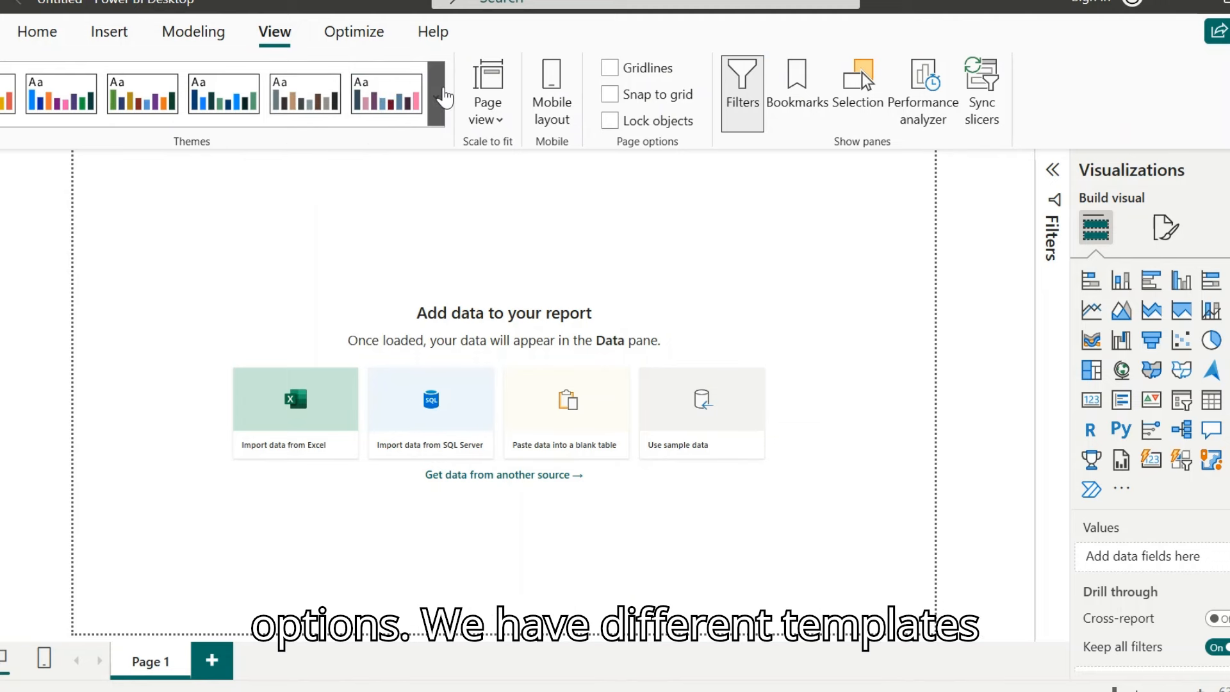
{"action": "left_click", "coordinate": [443, 98]}
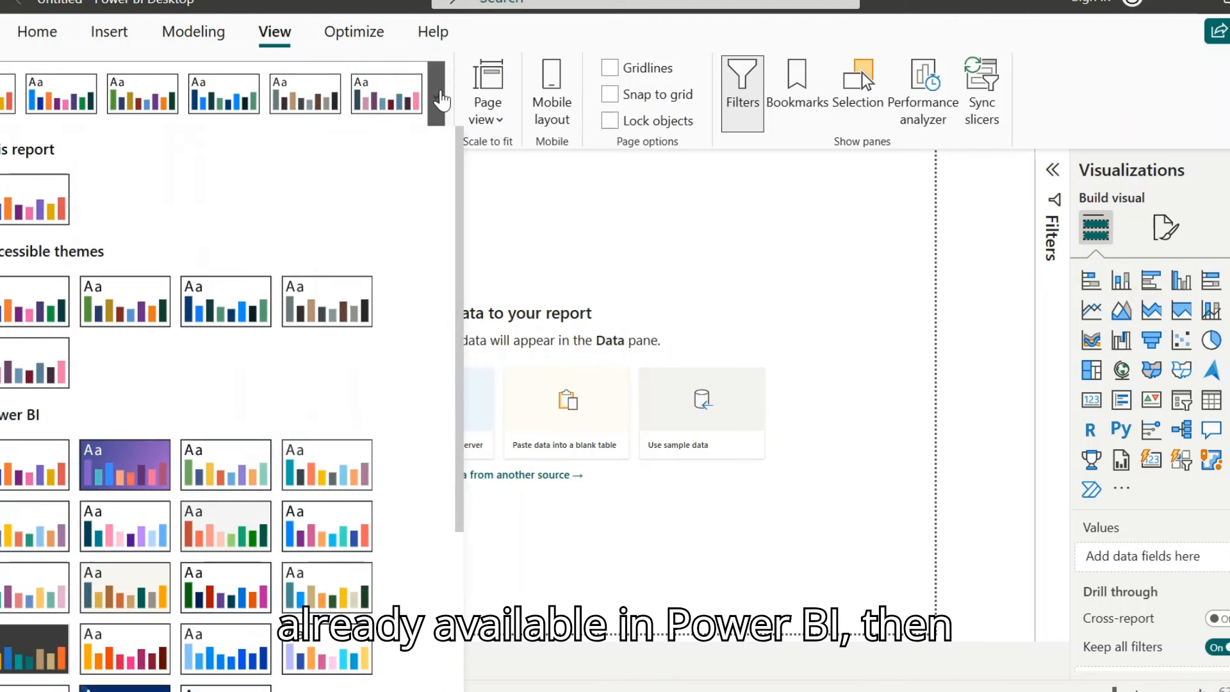
{"action": "left_click", "coordinate": [441, 99]}
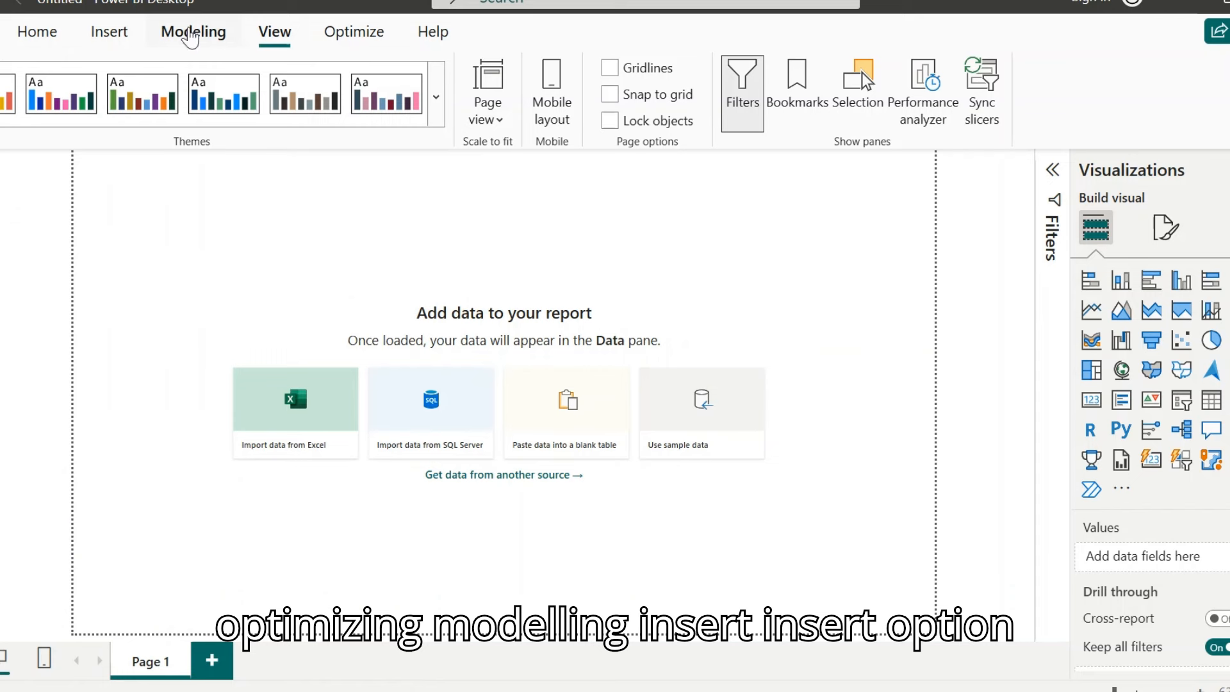
{"action": "left_click", "coordinate": [109, 33]}
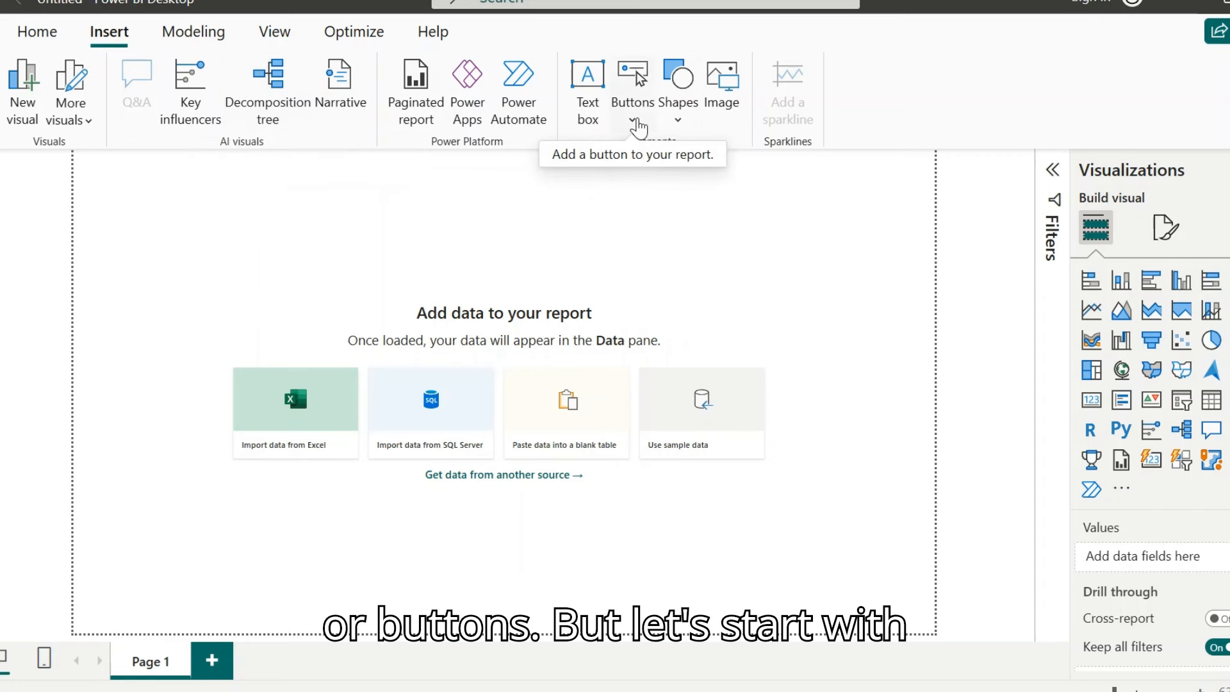
Step: Import the cards_data table from the cards_data Excel workbook in the Dataset folder
{"action": "left_click", "coordinate": [41, 40]}
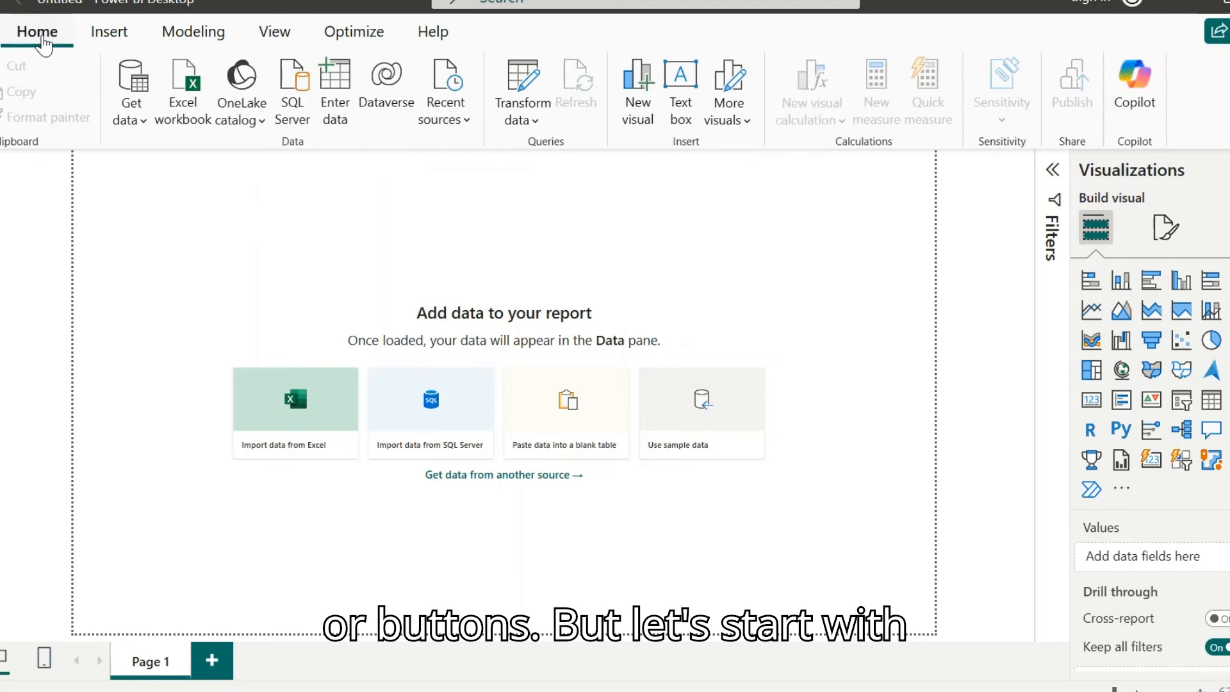
{"action": "left_click", "coordinate": [143, 125]}
{"action": "left_click", "coordinate": [164, 188]}
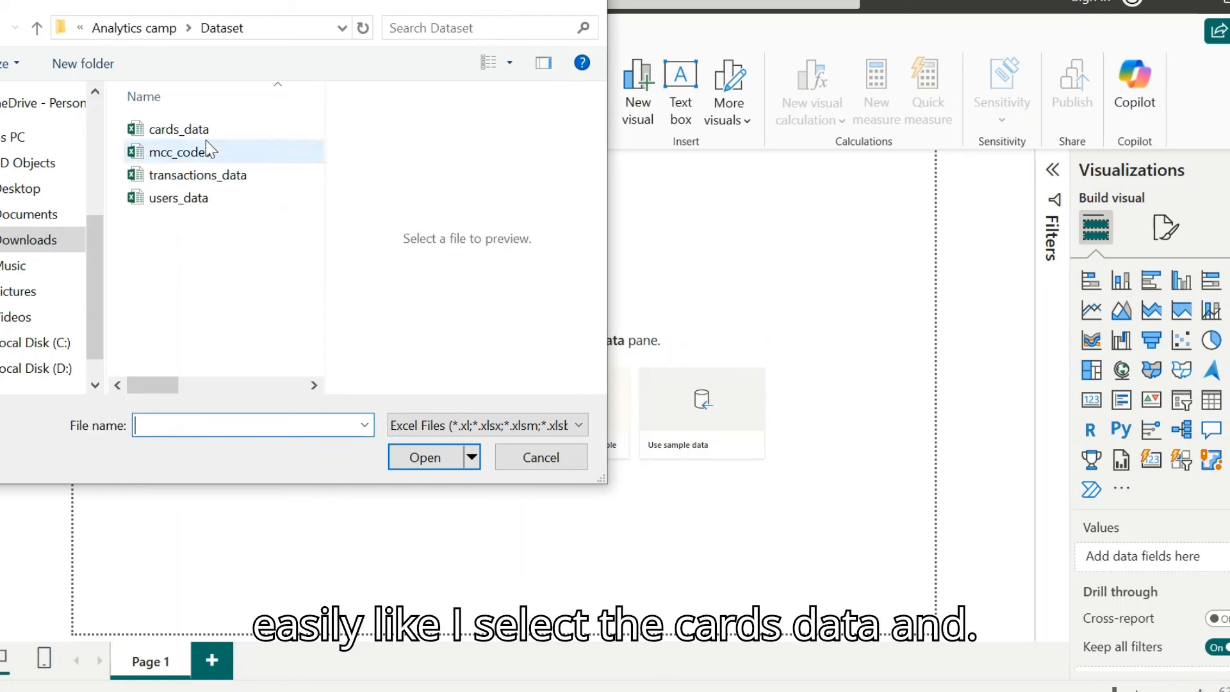
{"action": "left_click", "coordinate": [253, 128]}
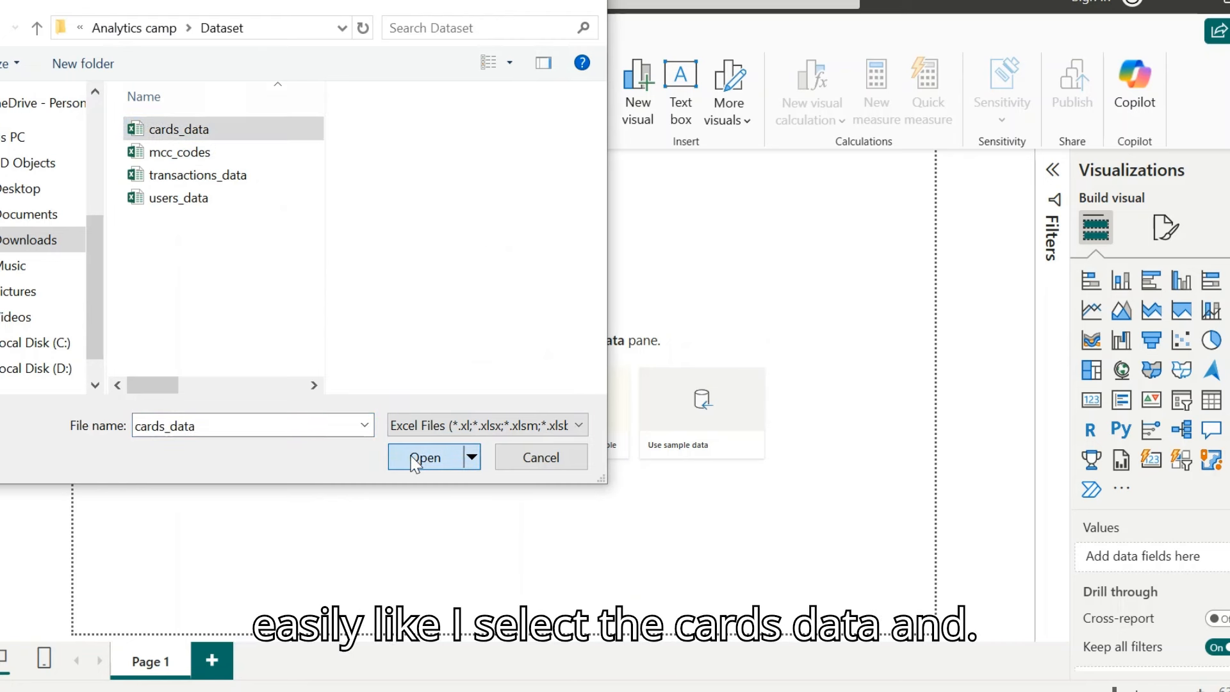
{"action": "left_click", "coordinate": [413, 458]}
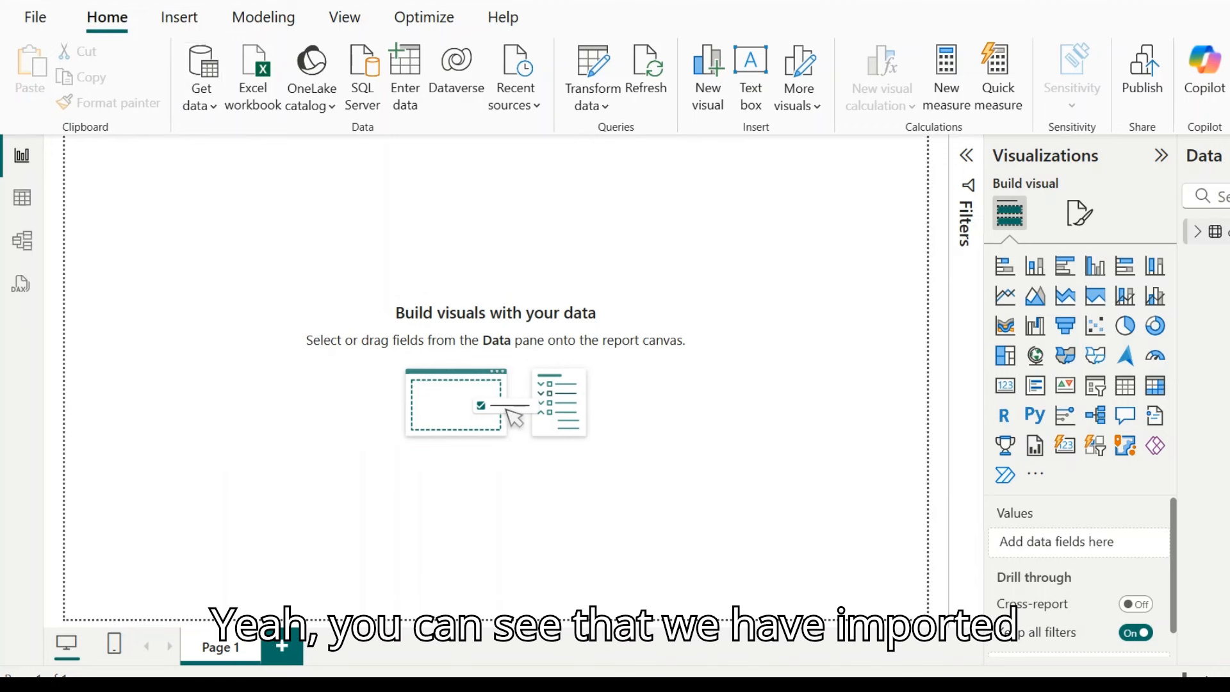
Step: Examine the imported cards_data table's rows and field list in Table view, including the has_chip column
{"action": "left_click", "coordinate": [1217, 231]}
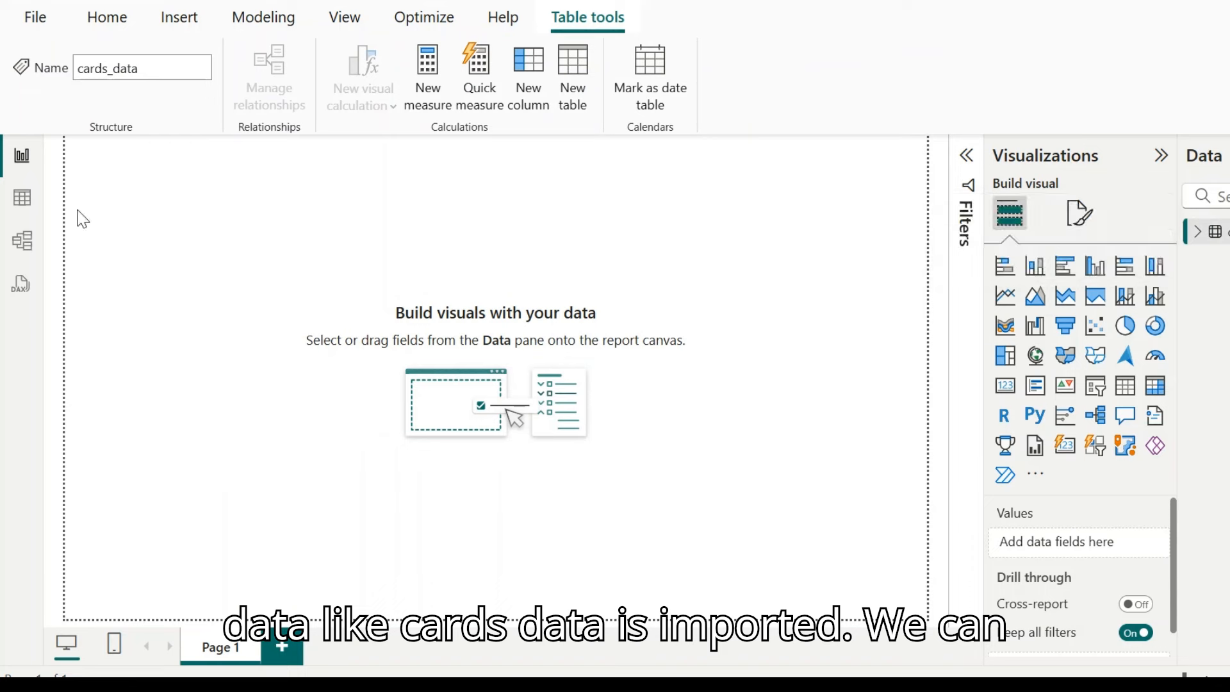
{"action": "left_click", "coordinate": [23, 197]}
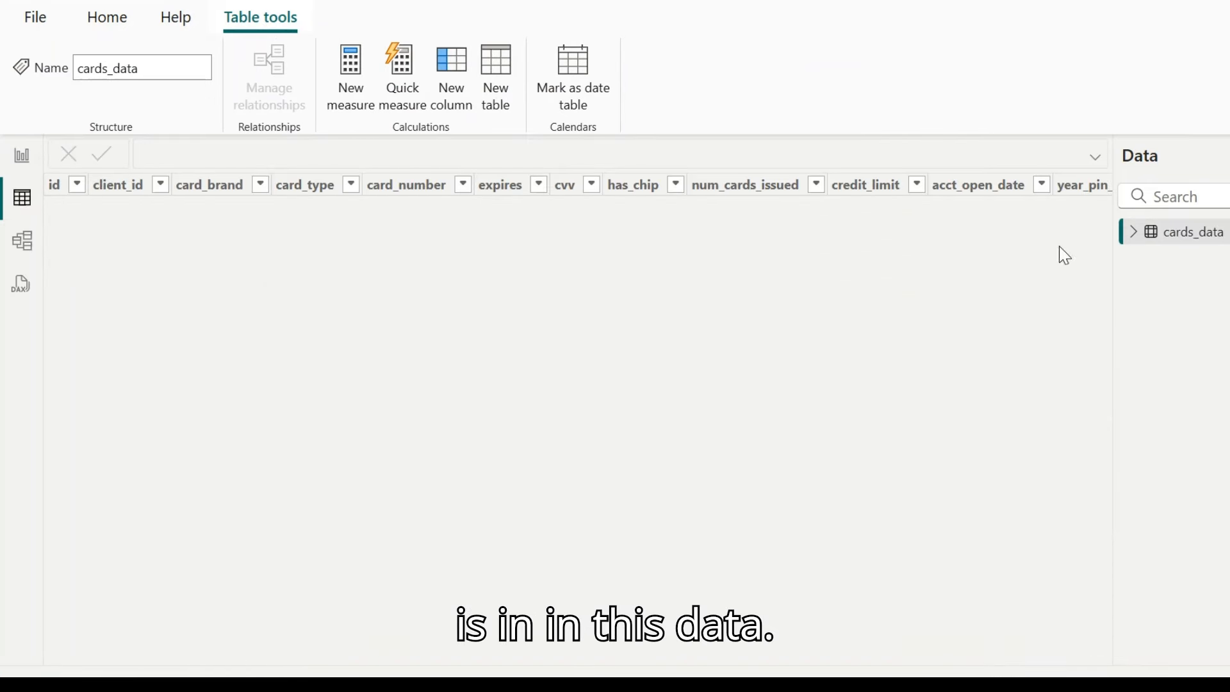
{"action": "left_click", "coordinate": [1134, 231]}
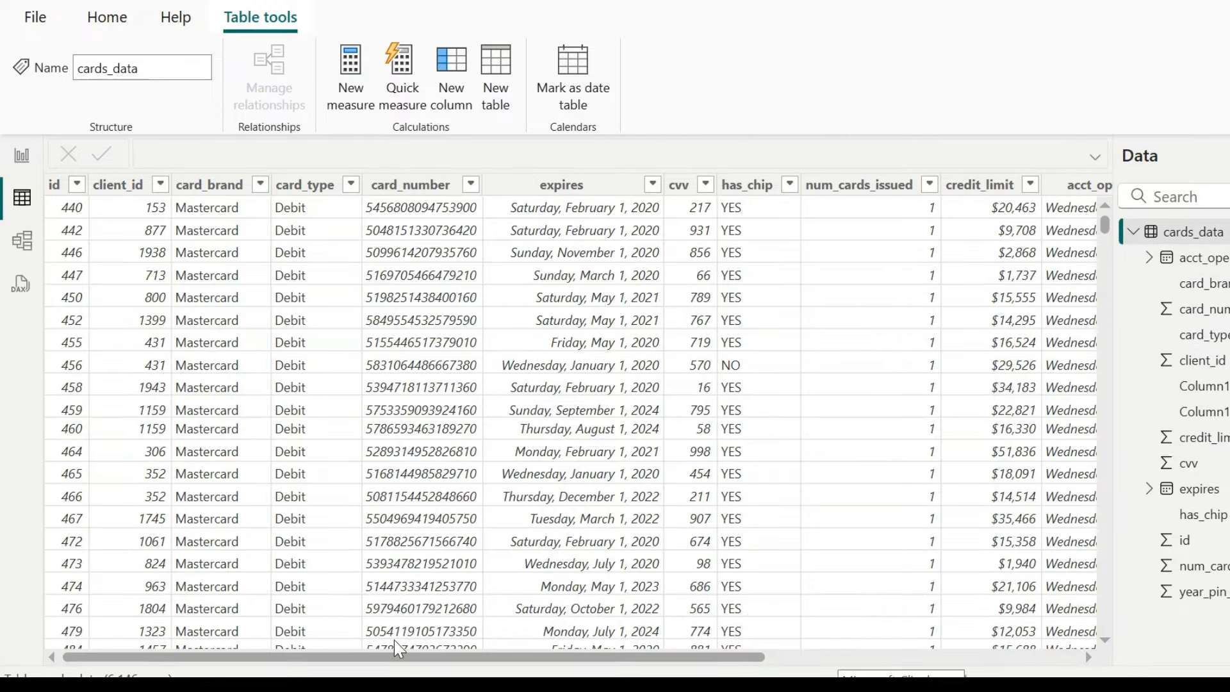
{"action": "mouse_move", "coordinate": [417, 659]}
{"action": "left_mouse_down"}
{"action": "mouse_move", "coordinate": [771, 657]}
{"action": "mouse_move", "coordinate": [410, 657]}
{"action": "left_mouse_up"}
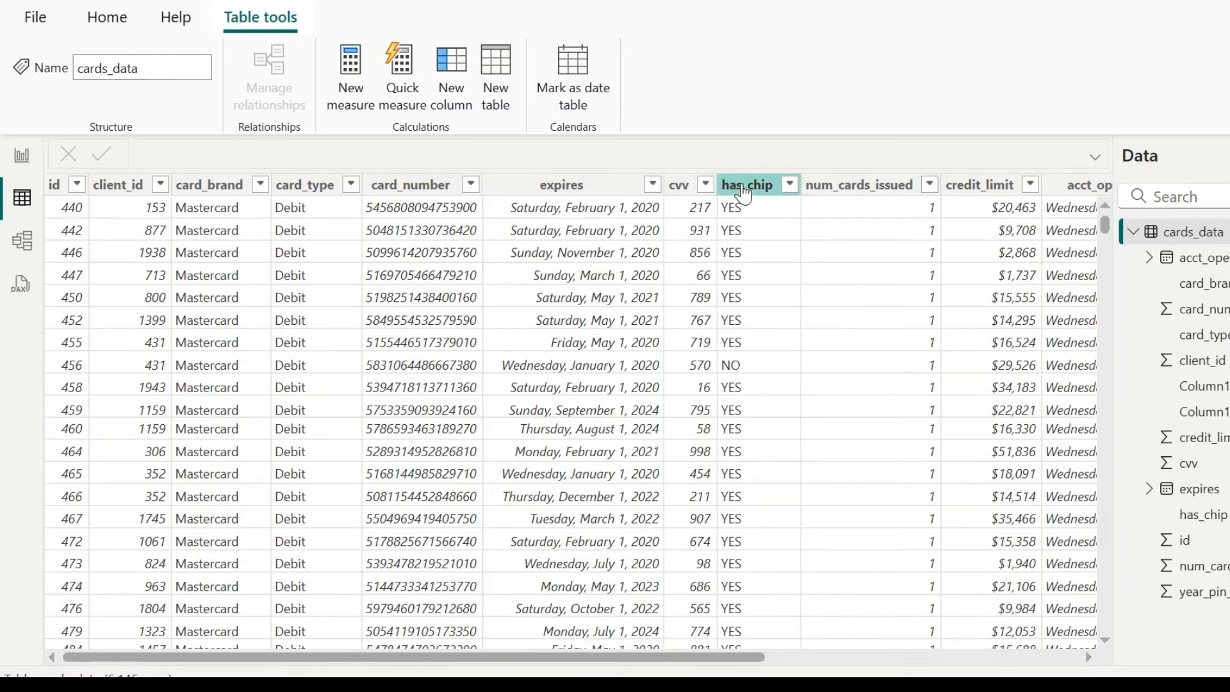
{"action": "left_click", "coordinate": [742, 186]}
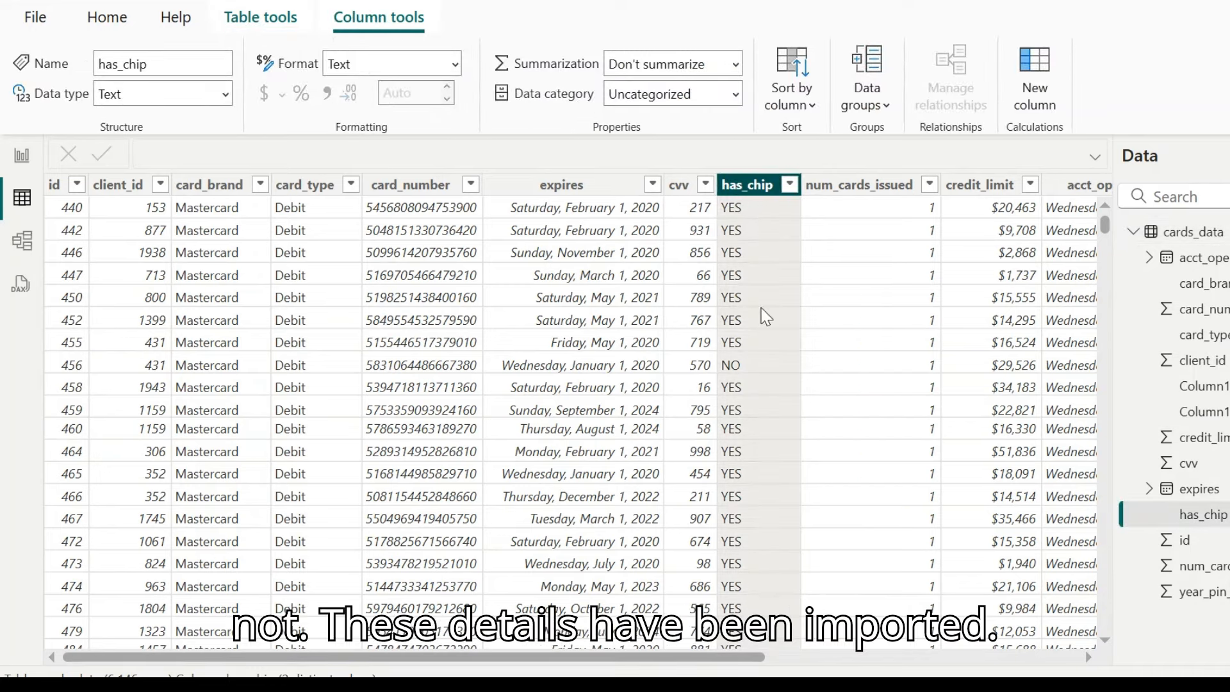
{"action": "mouse_move", "coordinate": [561, 657]}
{"action": "left_mouse_down"}
{"action": "mouse_move", "coordinate": [865, 657]}
{"action": "mouse_move", "coordinate": [562, 656]}
{"action": "left_mouse_up"}
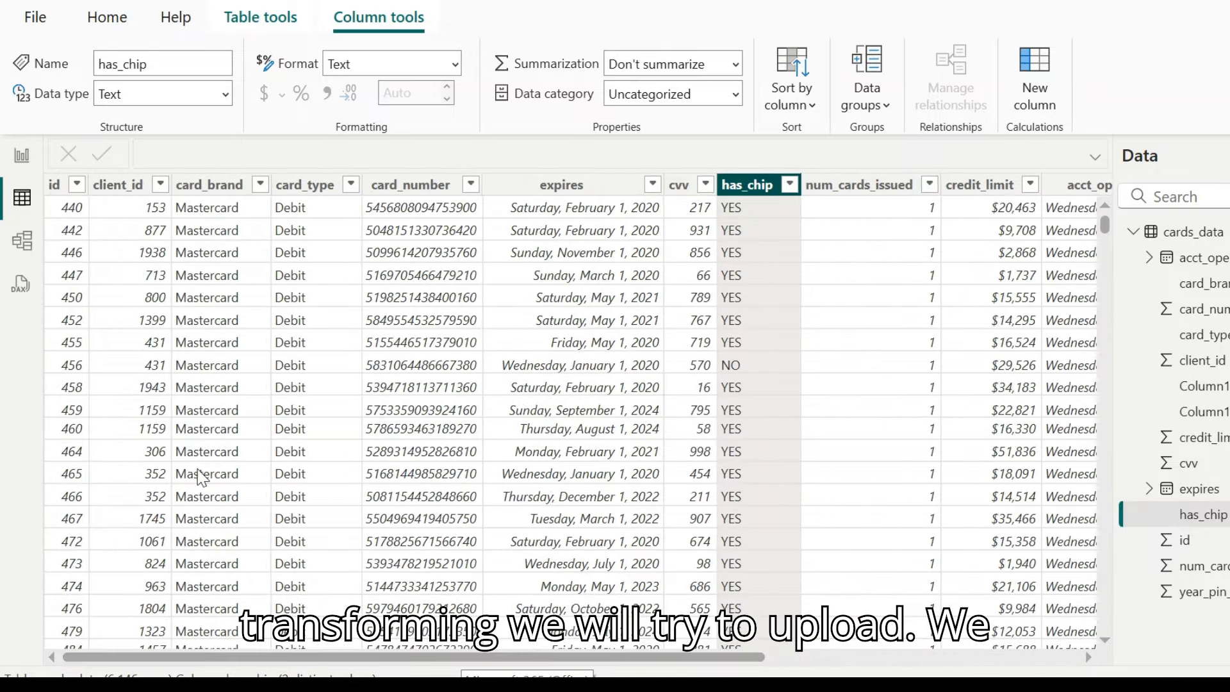
Step: Return to Report view and load the mcc_codes sheet from the mcc_codes Excel workbook, leaving out its dictionary sheet
{"action": "left_click", "coordinate": [14, 165]}
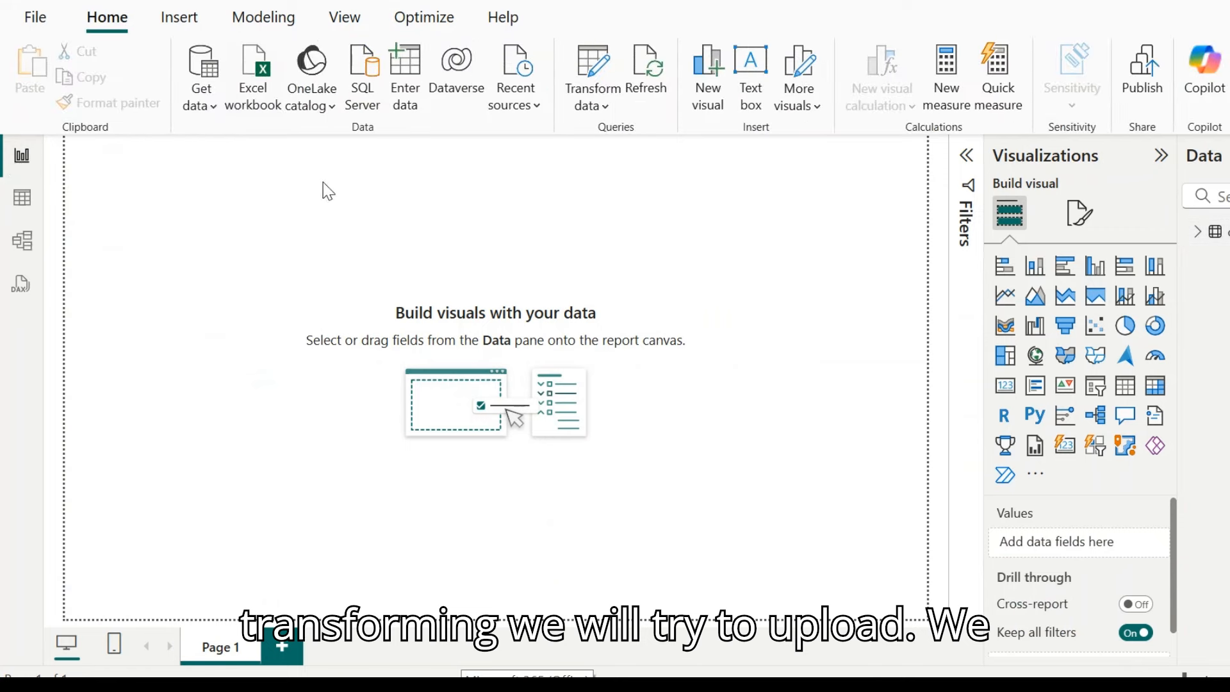
{"action": "left_click", "coordinate": [214, 114]}
{"action": "left_click", "coordinate": [248, 175]}
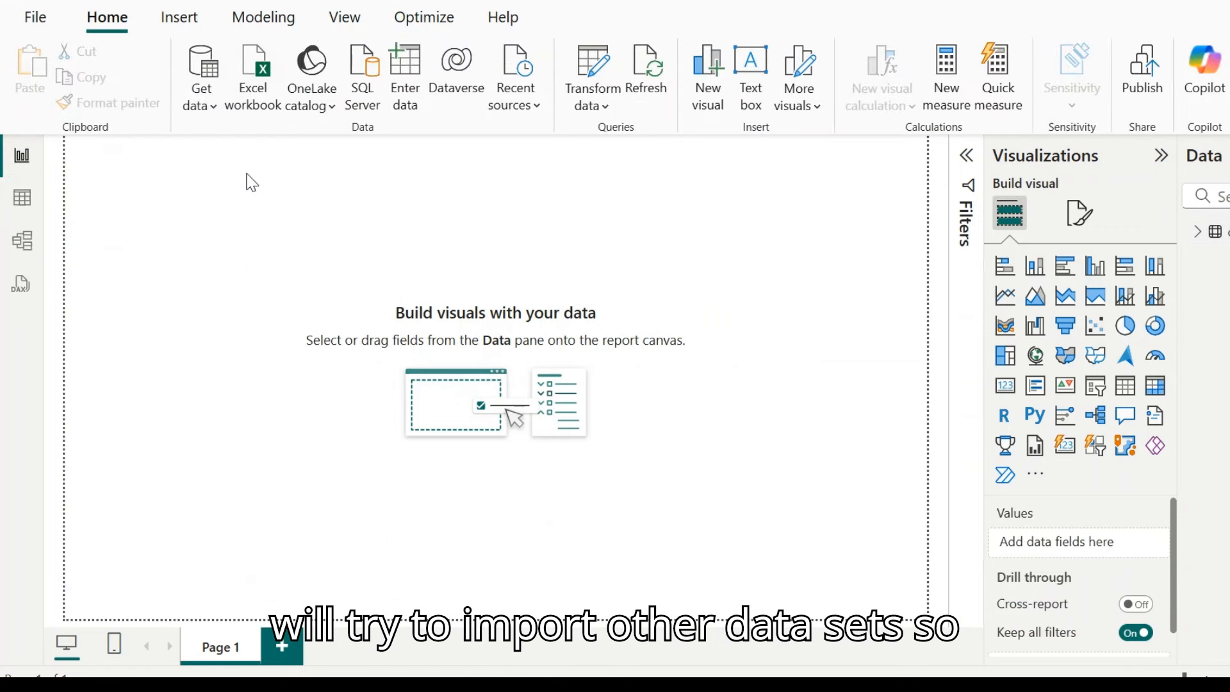
{"action": "left_click", "coordinate": [250, 137]}
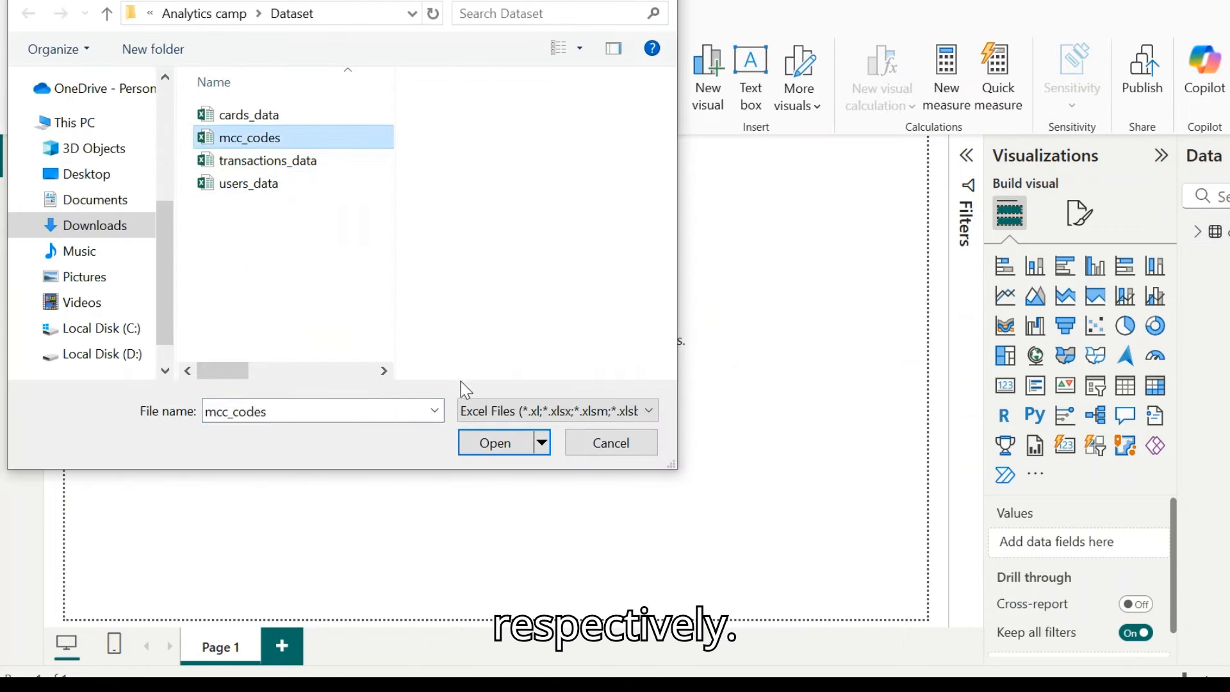
{"action": "left_click", "coordinate": [495, 443]}
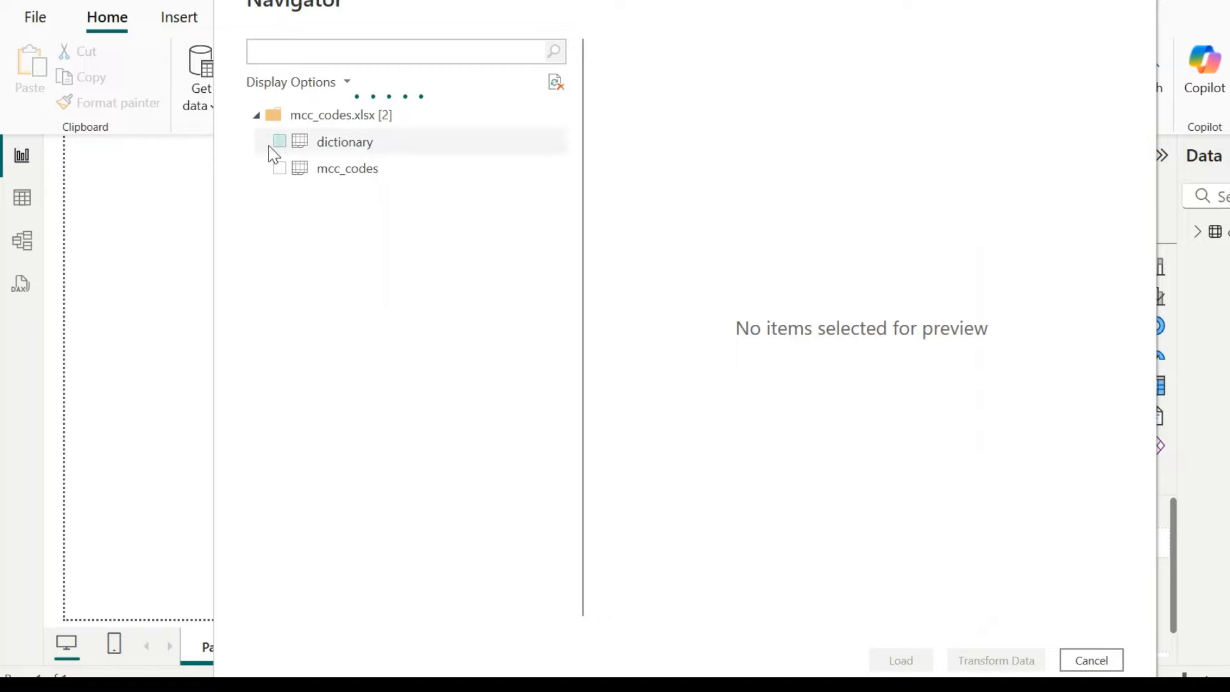
{"action": "left_click", "coordinate": [280, 169]}
{"action": "left_click", "coordinate": [897, 660]}
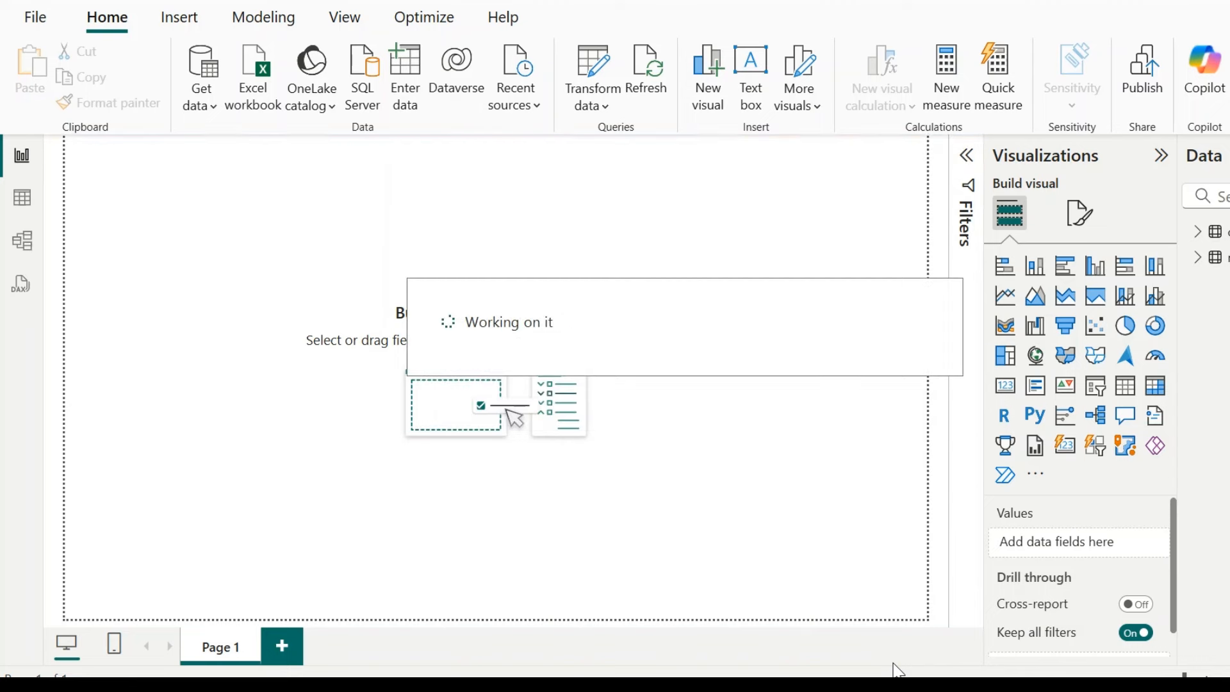
Step: Load the transactions_data sheet from the transactions_data Excel workbook without its dictionary sheet
{"action": "left_click", "coordinate": [201, 87]}
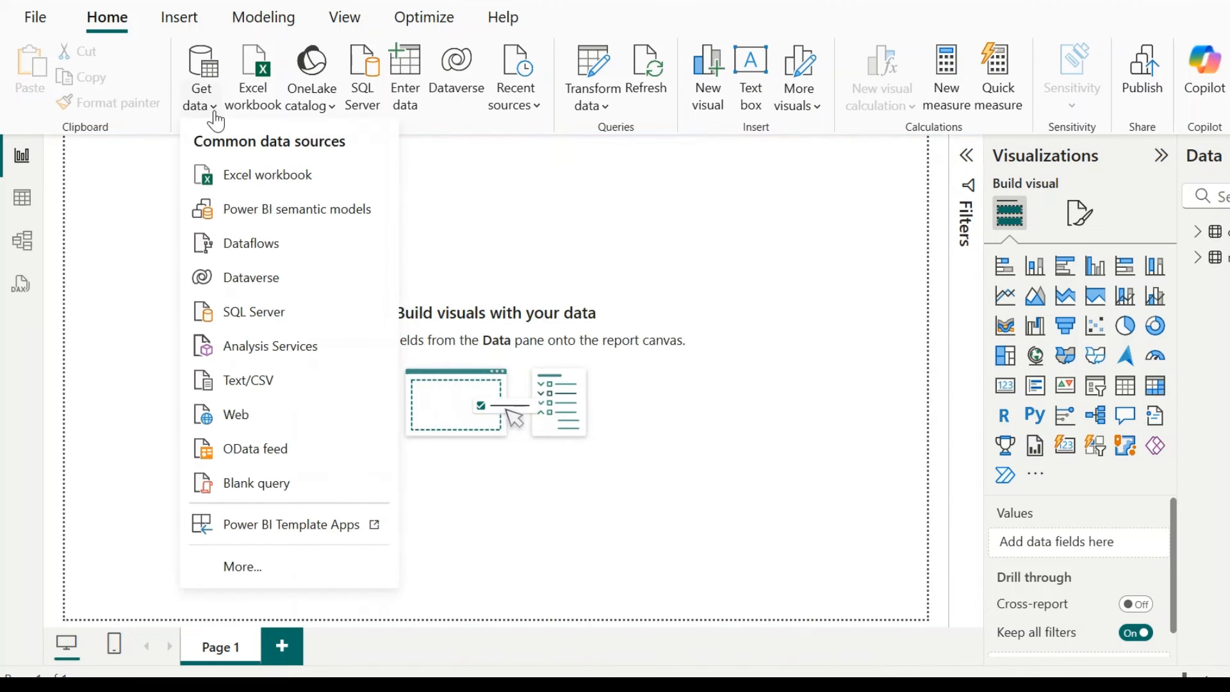
{"action": "left_click", "coordinate": [236, 175]}
{"action": "left_click", "coordinate": [268, 160]}
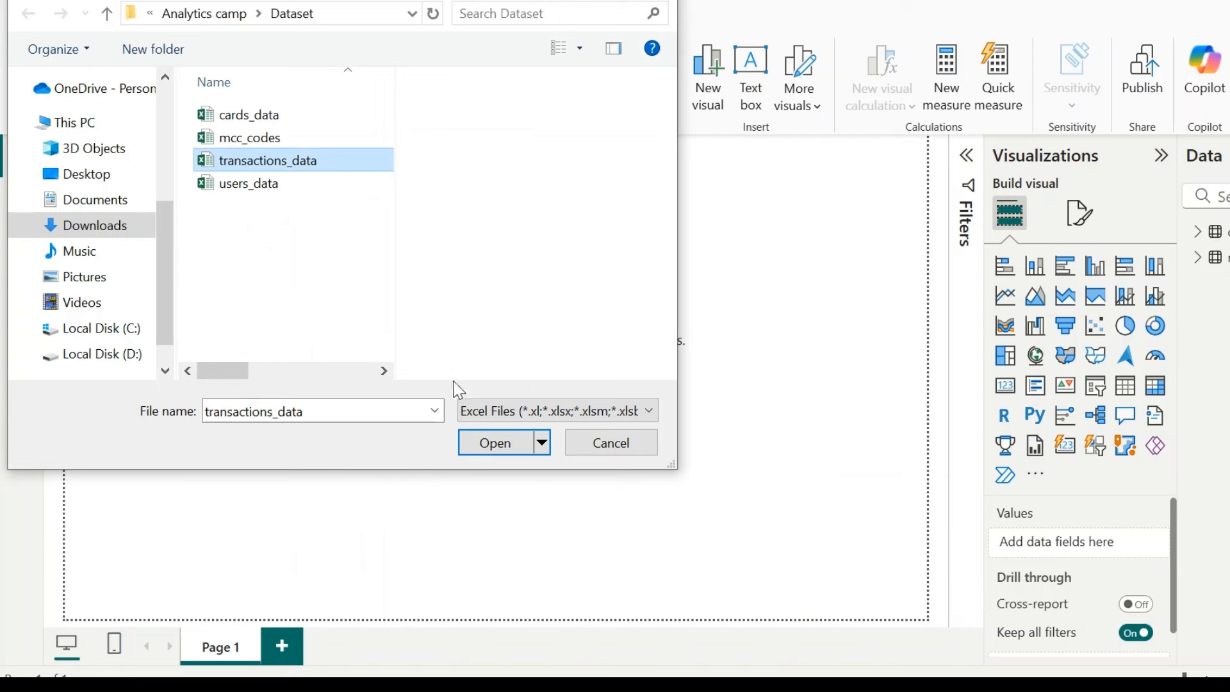
{"action": "left_click", "coordinate": [495, 443]}
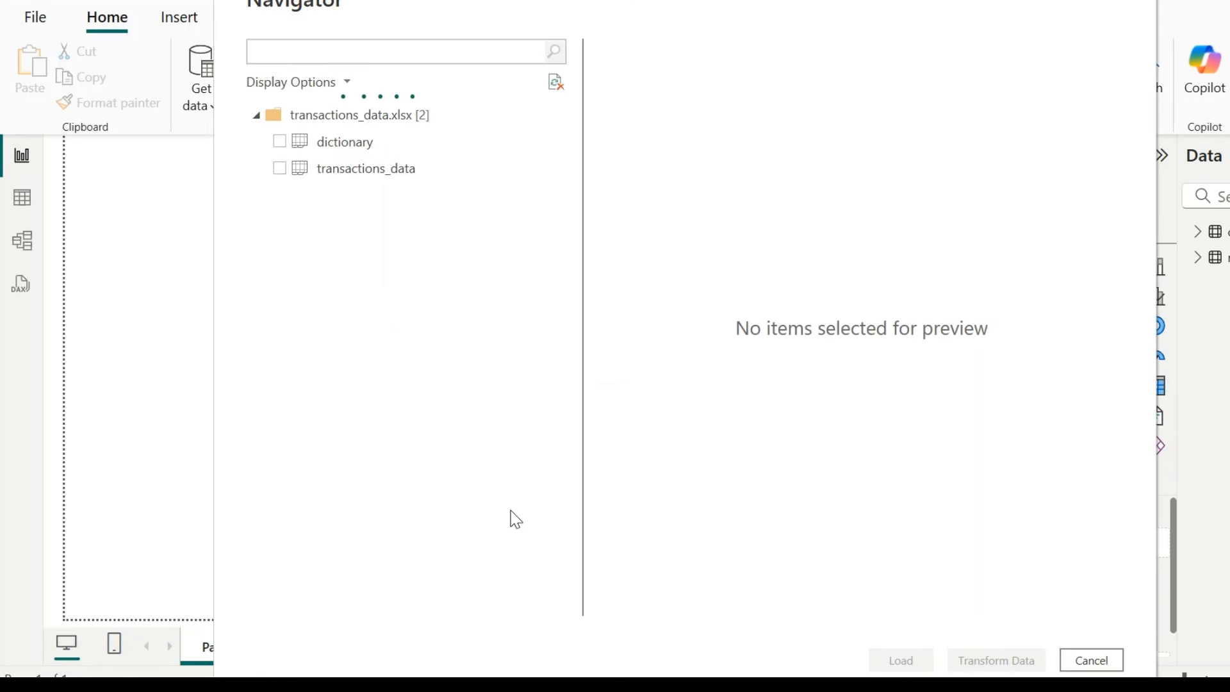
{"action": "left_click", "coordinate": [276, 178]}
{"action": "left_click", "coordinate": [280, 168]}
{"action": "left_click", "coordinate": [900, 660]}
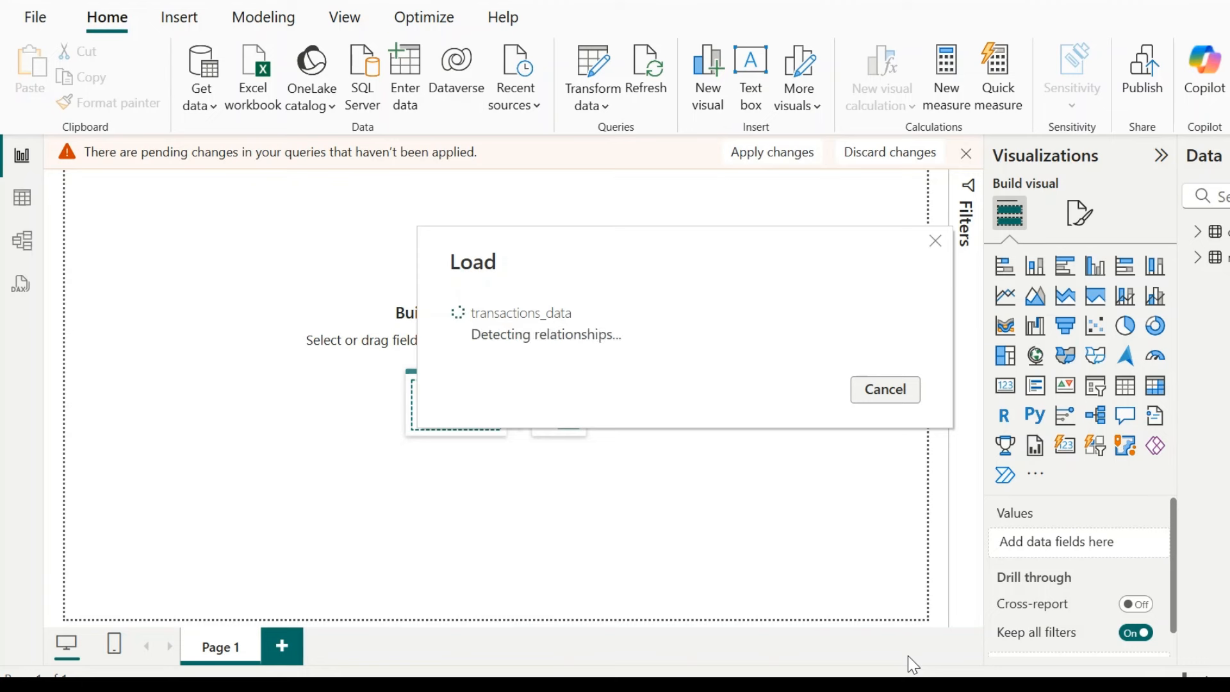
Step: Load the users_data sheet from the users_data Excel workbook, leaving out its dictionary sheet
{"action": "left_click", "coordinate": [214, 114]}
{"action": "left_click", "coordinate": [232, 174]}
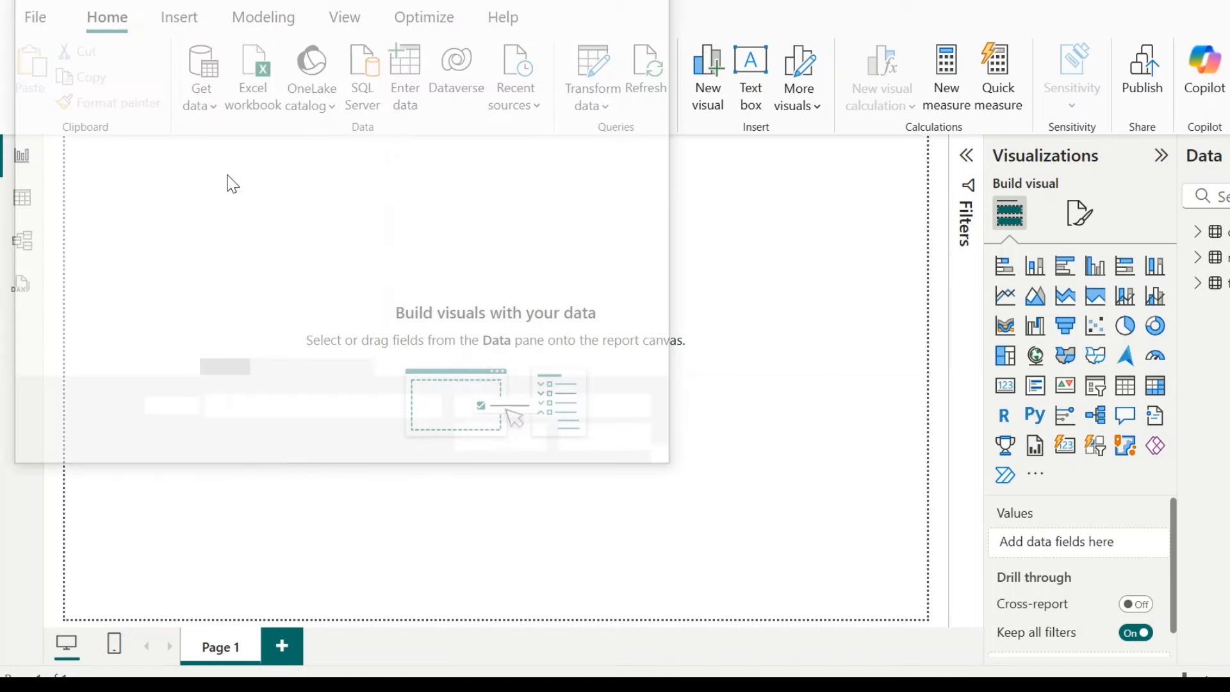
{"action": "left_click", "coordinate": [234, 183]}
{"action": "left_click", "coordinate": [500, 447]}
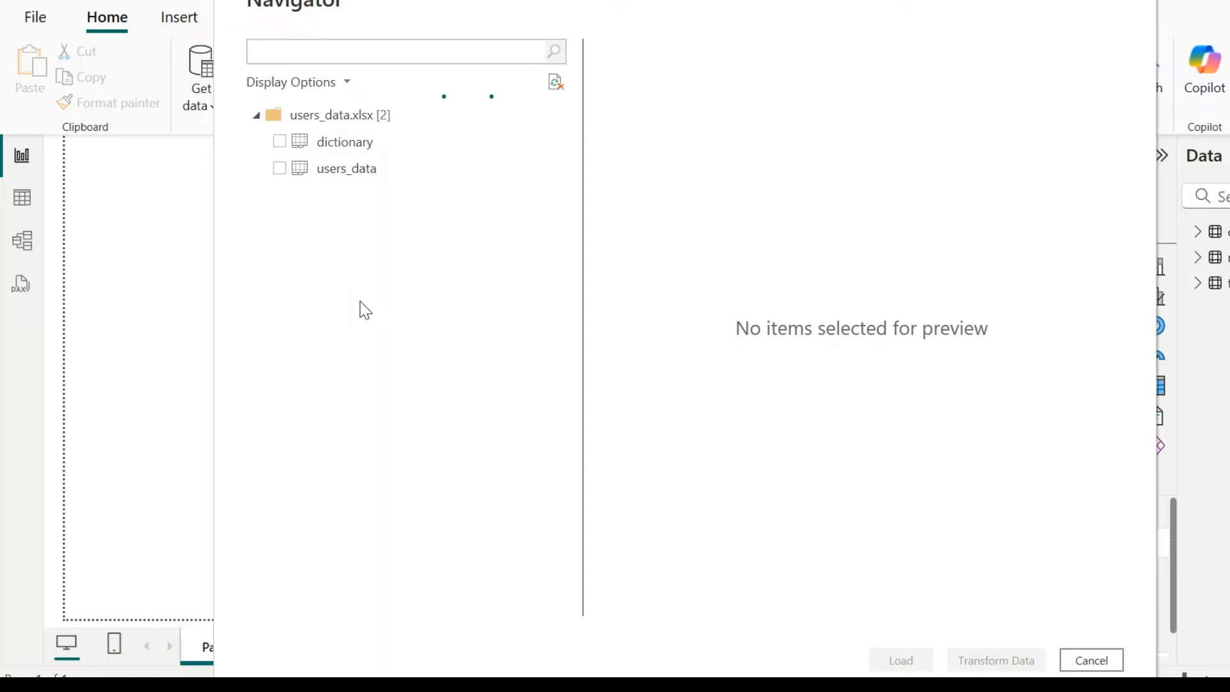
{"action": "left_click", "coordinate": [278, 168]}
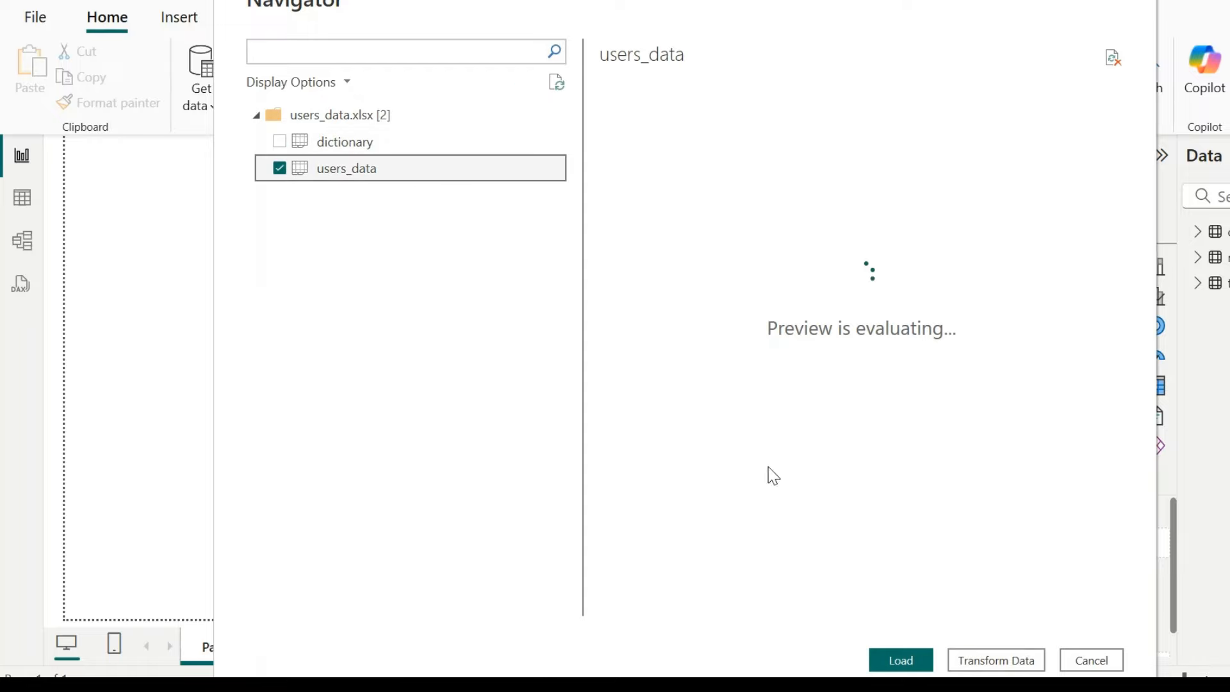
{"action": "left_click", "coordinate": [895, 661]}
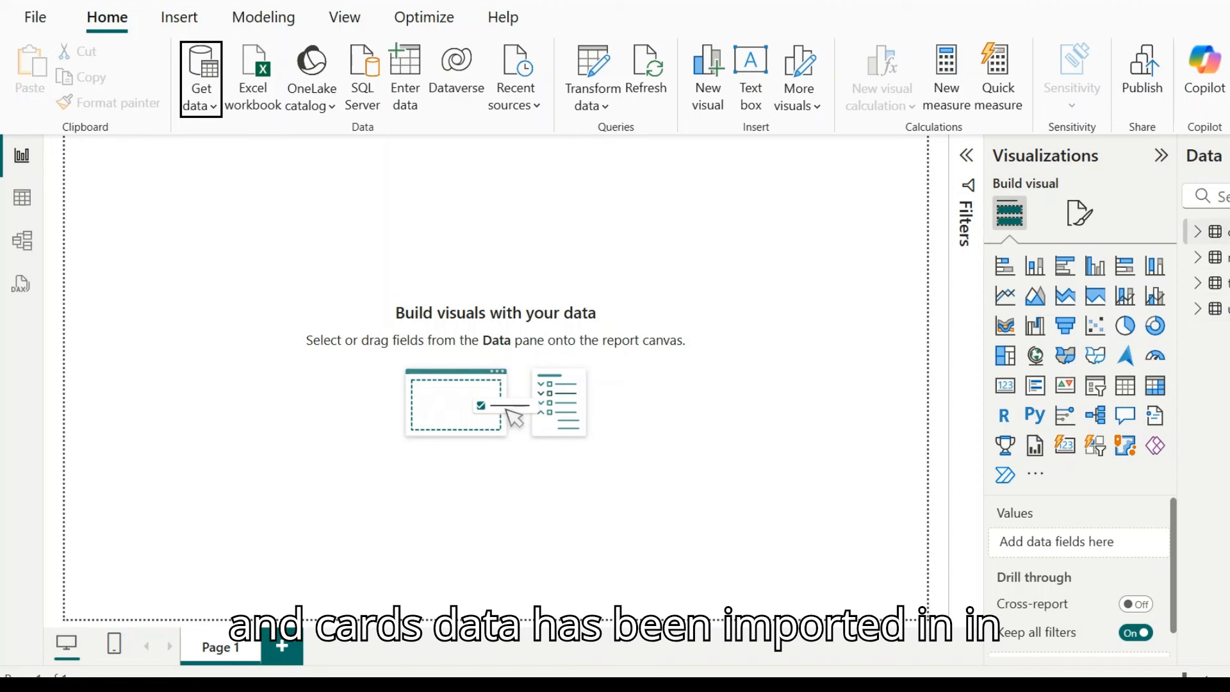
Step: Switch to Model view and review the properties of the relationship between transactions_data and mcc_codes without changing them
{"action": "left_click", "coordinate": [27, 246]}
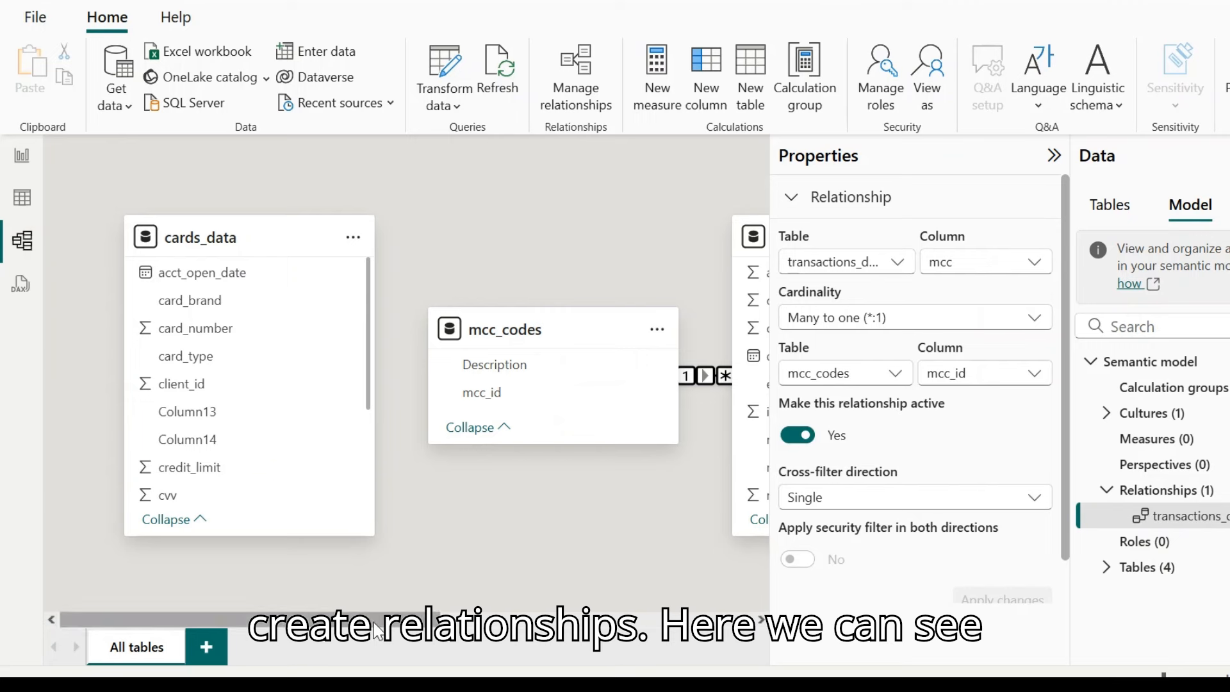
{"action": "left_click_drag", "start_coordinate": [372, 620], "coordinate": [532, 618]}
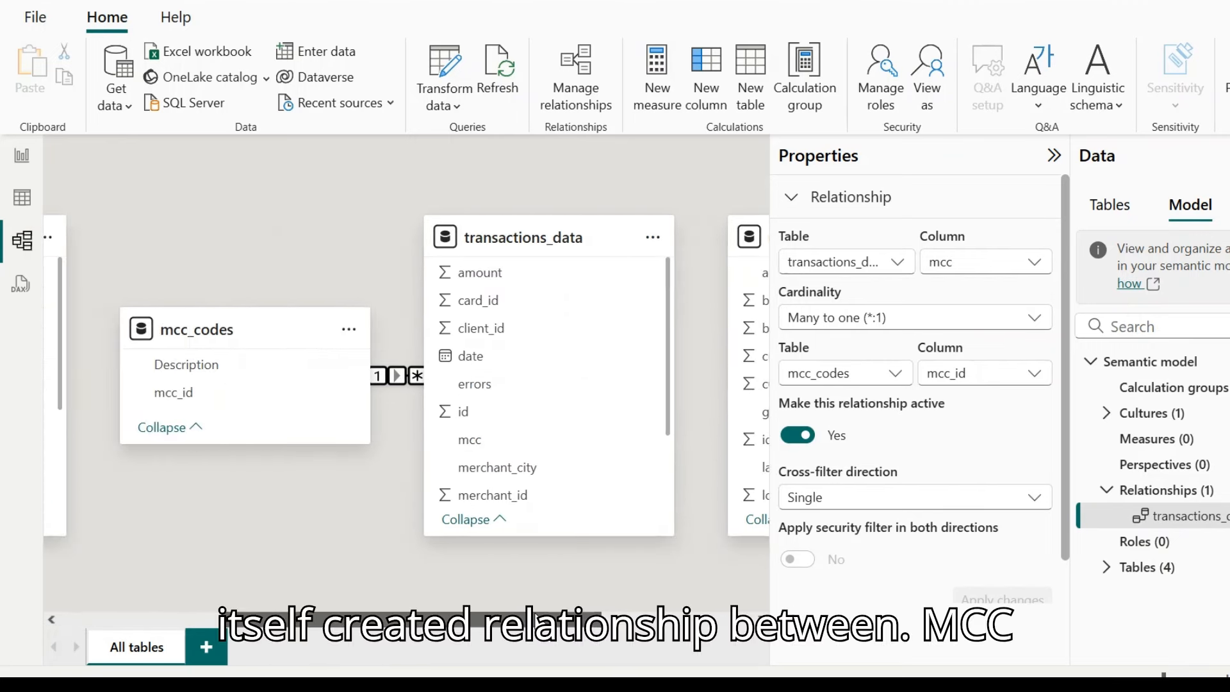
{"action": "right_click", "coordinate": [417, 381]}
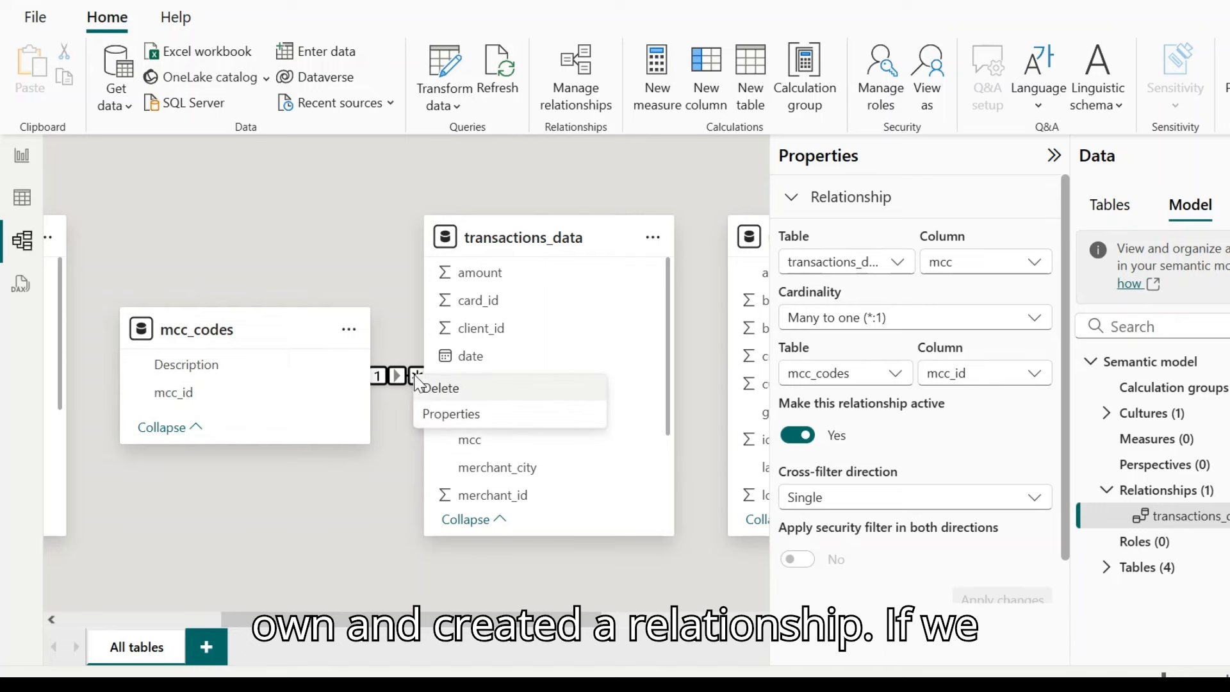
{"action": "left_click", "coordinate": [449, 415]}
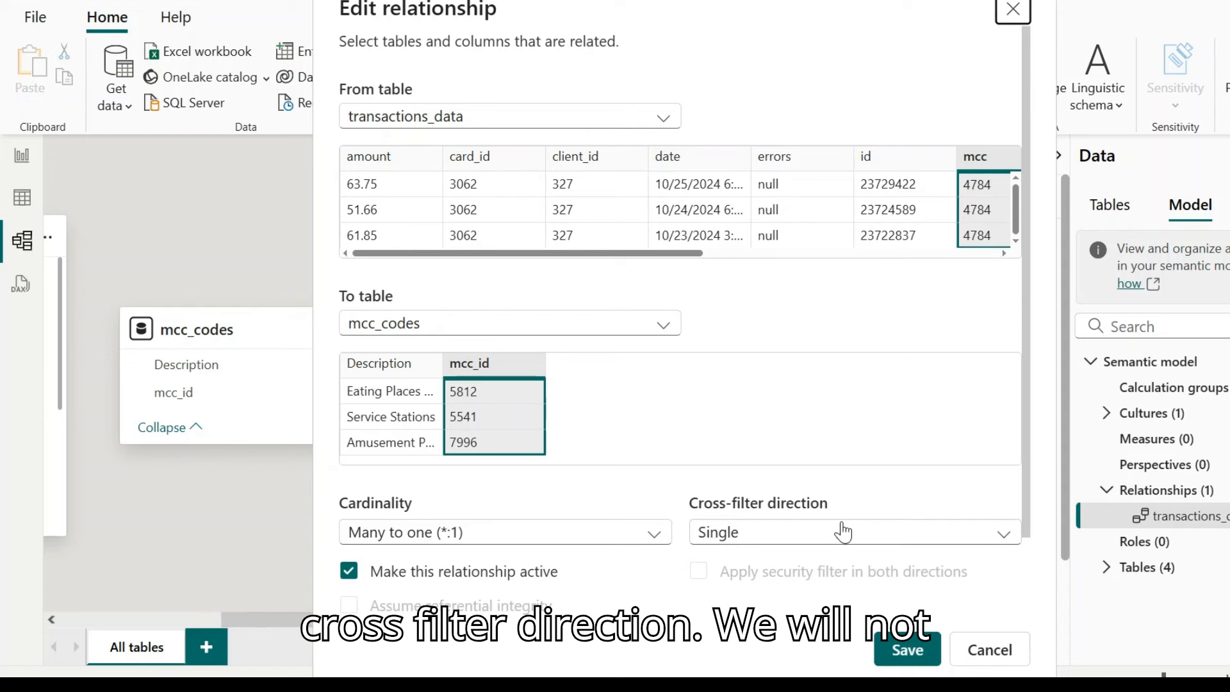
{"action": "left_click", "coordinate": [983, 651]}
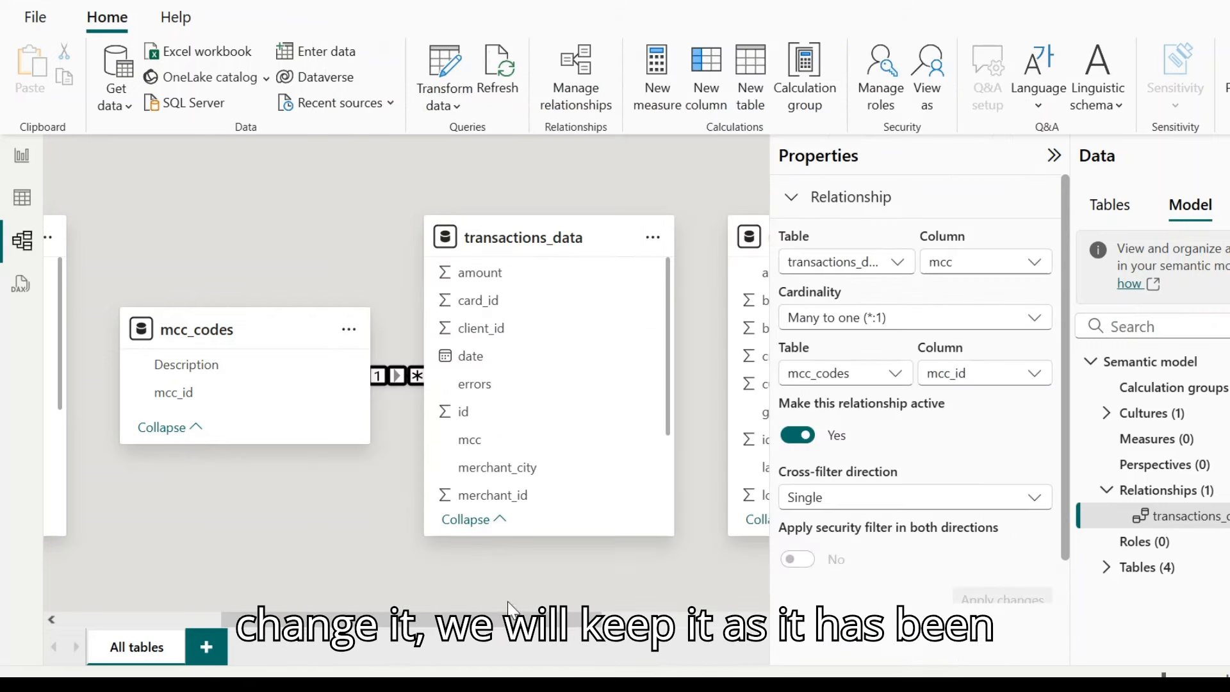
Step: Collapse the Properties pane and create an active one-to-many relationship from users_data id to cards_data client_id with single cross-filter direction
{"action": "left_click_drag", "start_coordinate": [522, 620], "coordinate": [391, 605]}
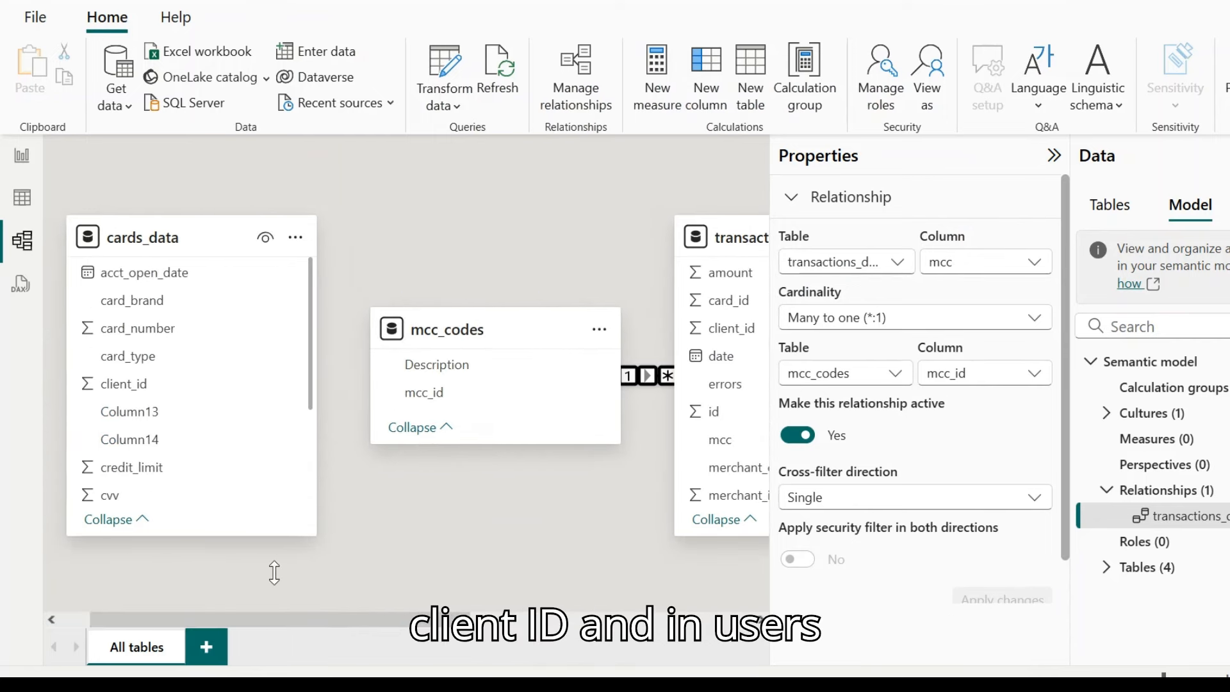
{"action": "left_click_drag", "start_coordinate": [313, 631], "coordinate": [573, 644]}
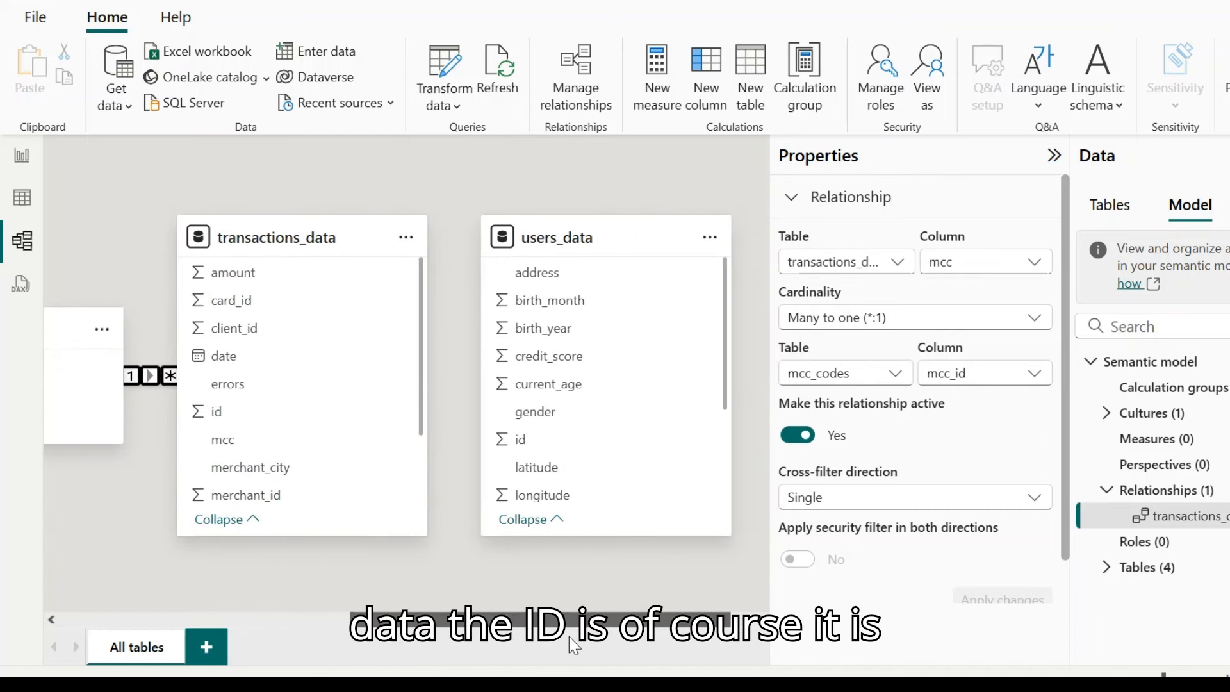
{"action": "right_click", "coordinate": [537, 431]}
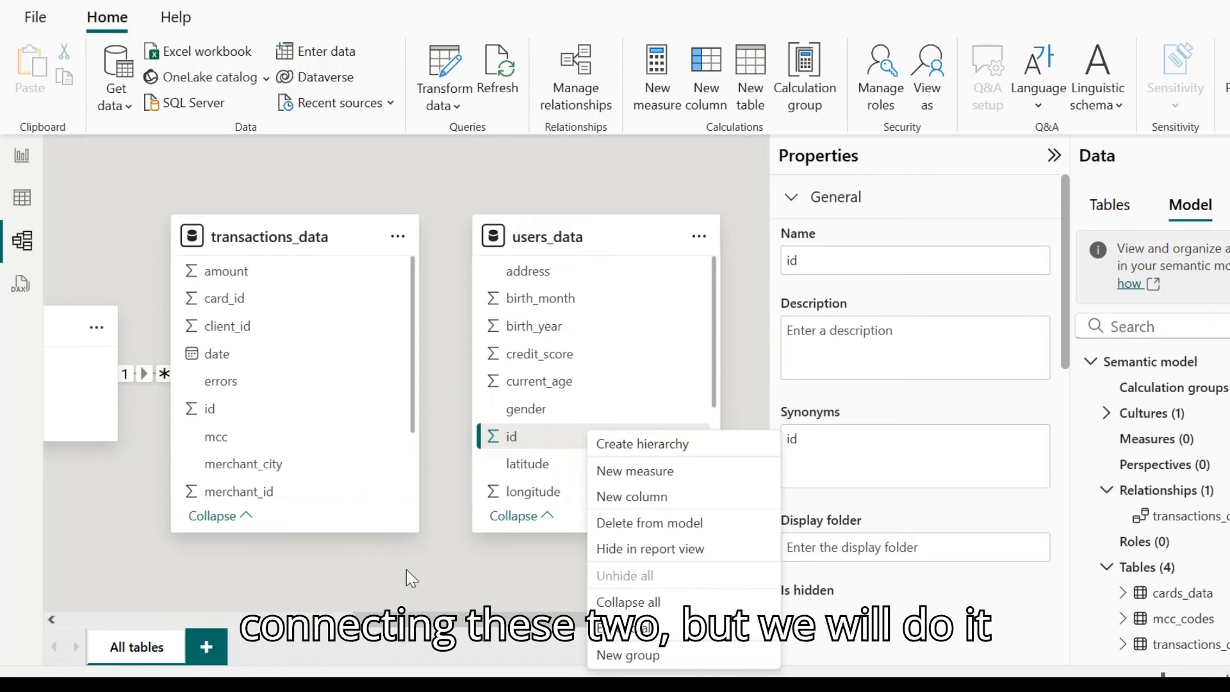
{"action": "key", "text": "Escape"}
{"action": "scroll", "coordinate": [465, 624], "scroll_direction": "left", "scroll_amount": 1}
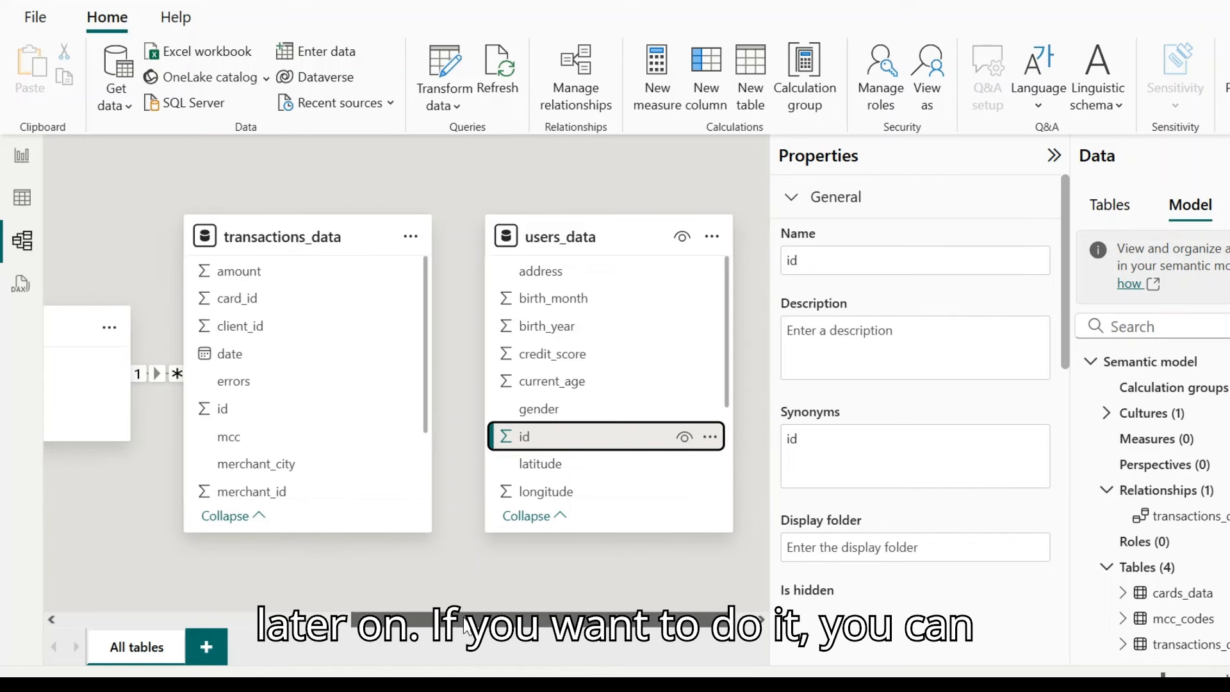
{"action": "left_click_drag", "start_coordinate": [465, 624], "coordinate": [231, 586]}
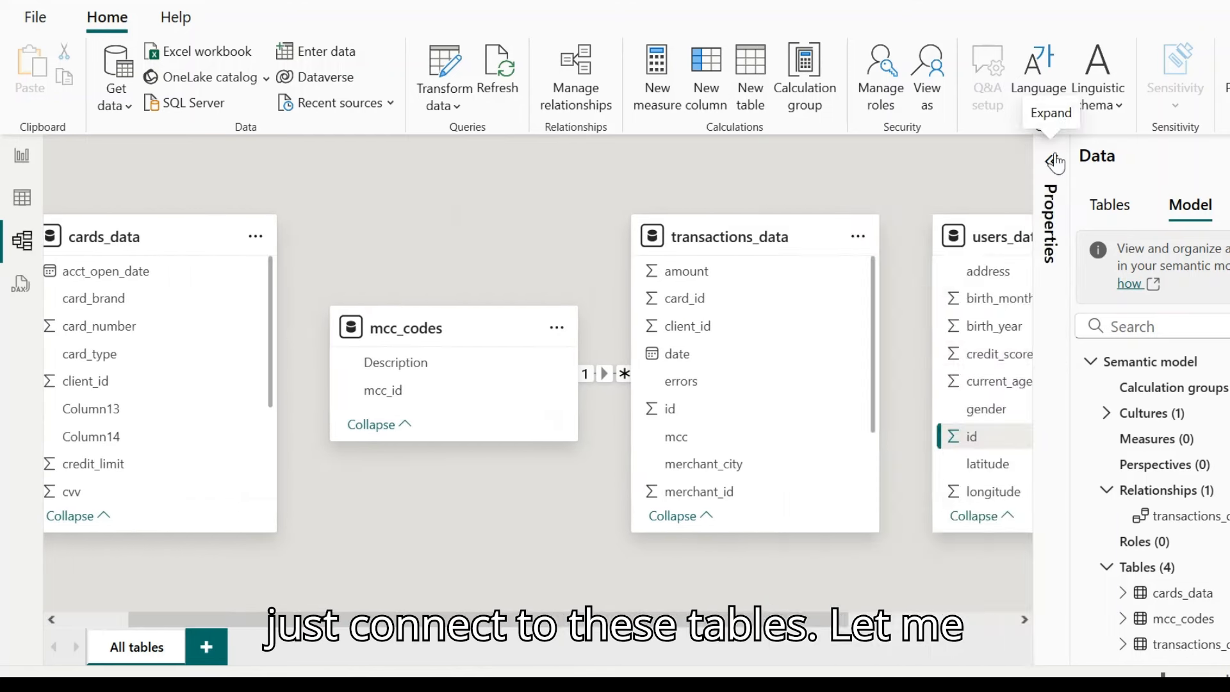
{"action": "left_click", "coordinate": [1053, 155]}
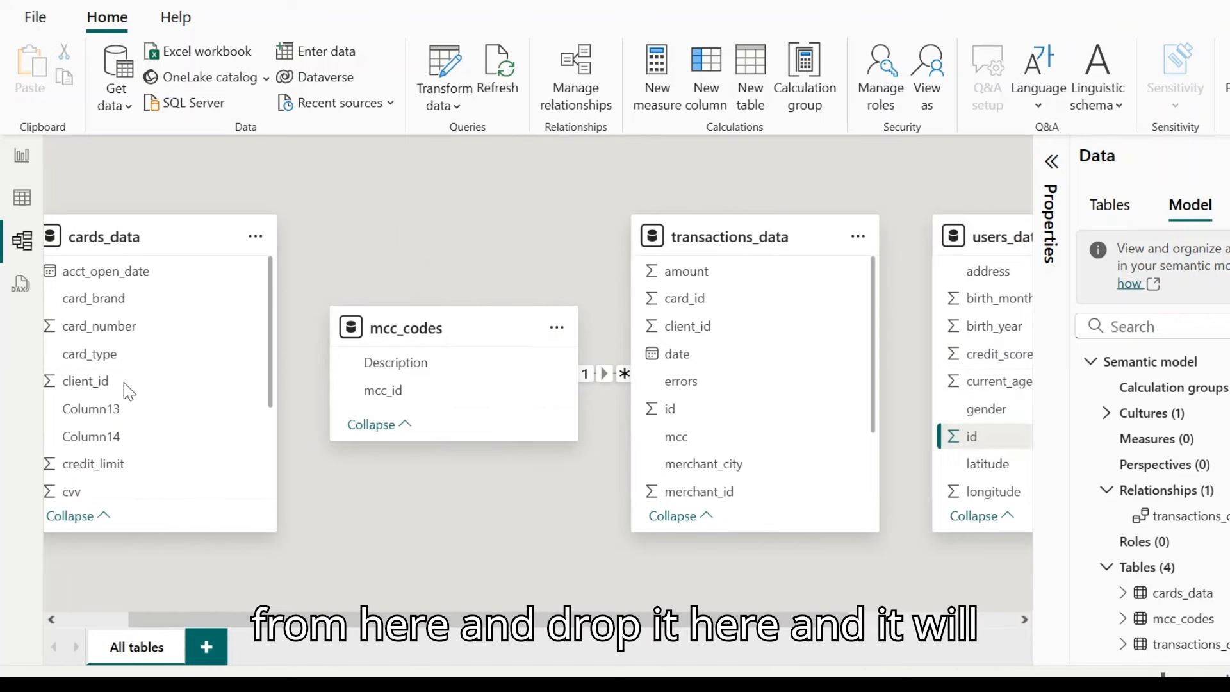
{"action": "left_click_drag", "start_coordinate": [972, 436], "coordinate": [124, 382]}
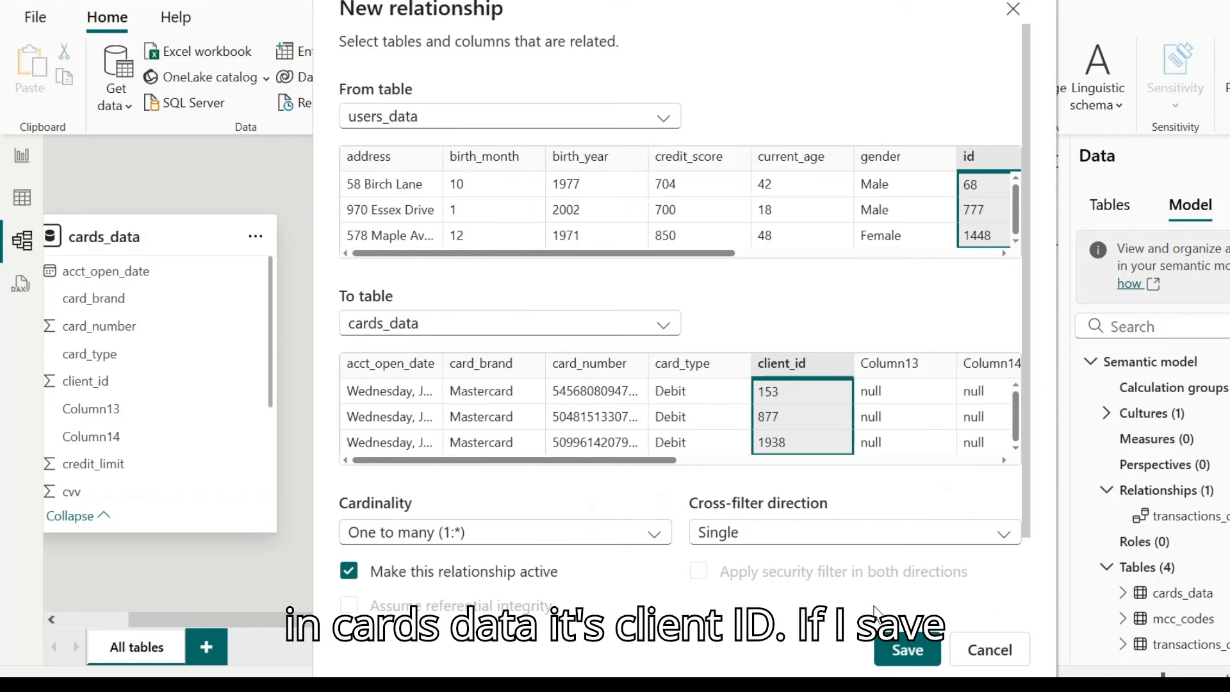
{"action": "left_click", "coordinate": [908, 650]}
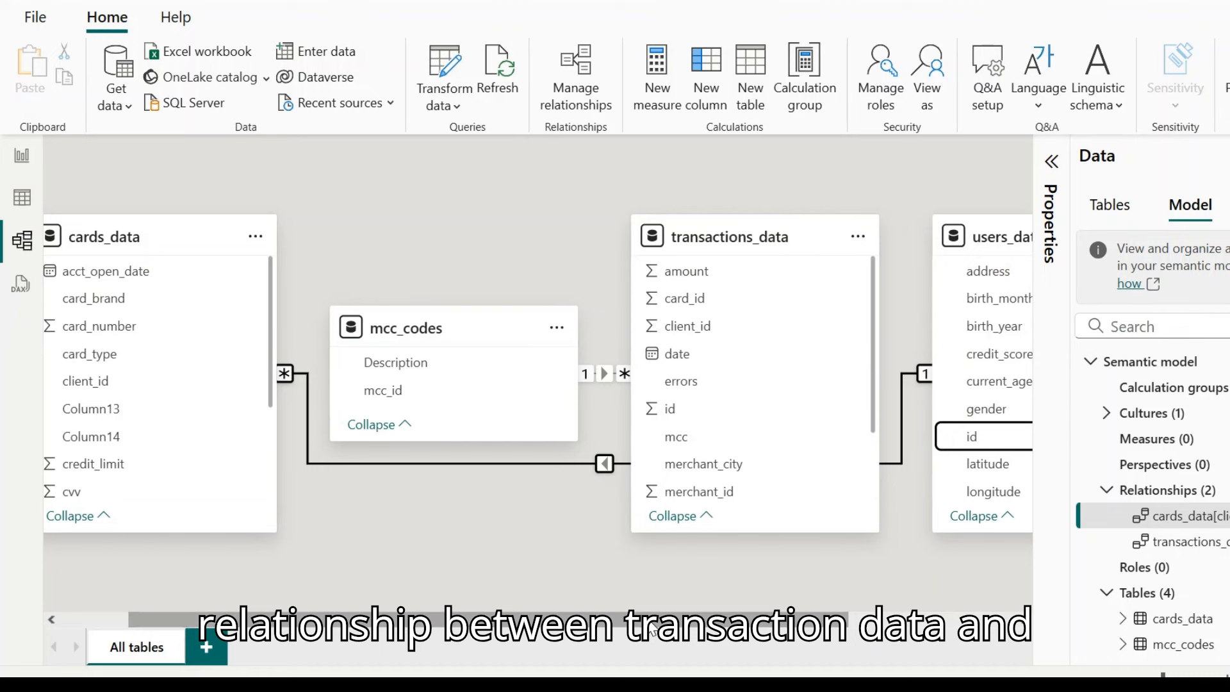
Step: Create an active one-to-many relationship from users_data id to transactions_data client_id with single cross-filter direction
{"action": "left_click_drag", "start_coordinate": [652, 631], "coordinate": [814, 628]}
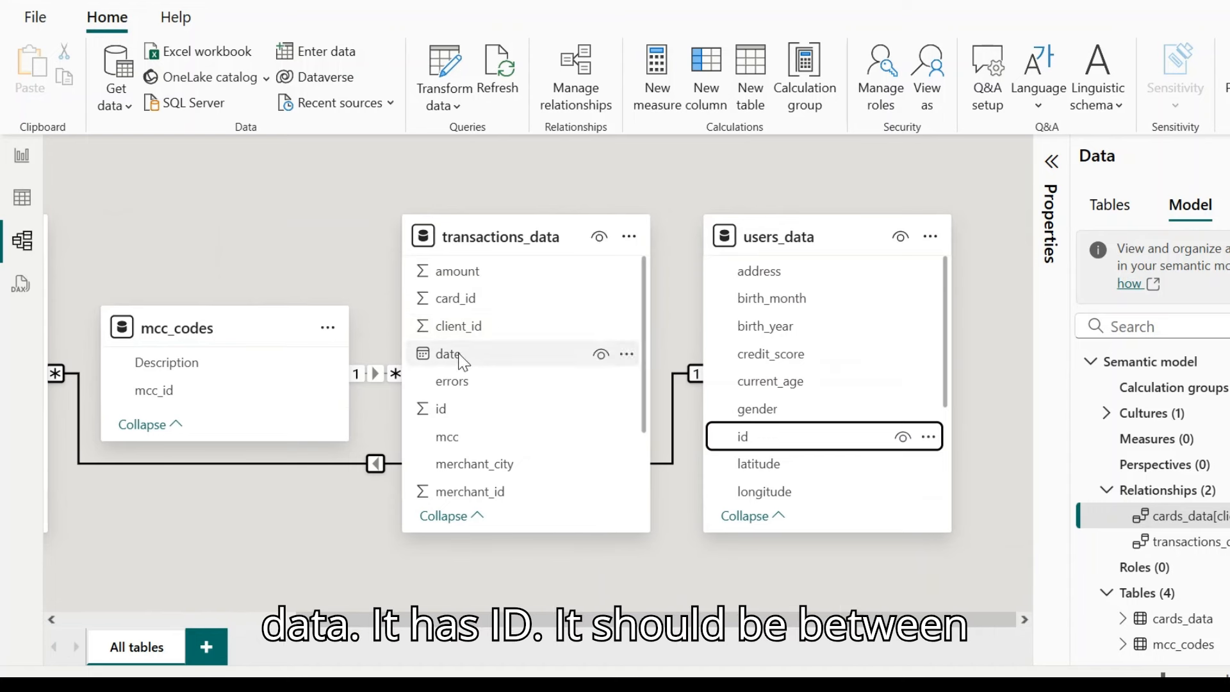
{"action": "left_click_drag", "start_coordinate": [783, 456], "coordinate": [491, 338]}
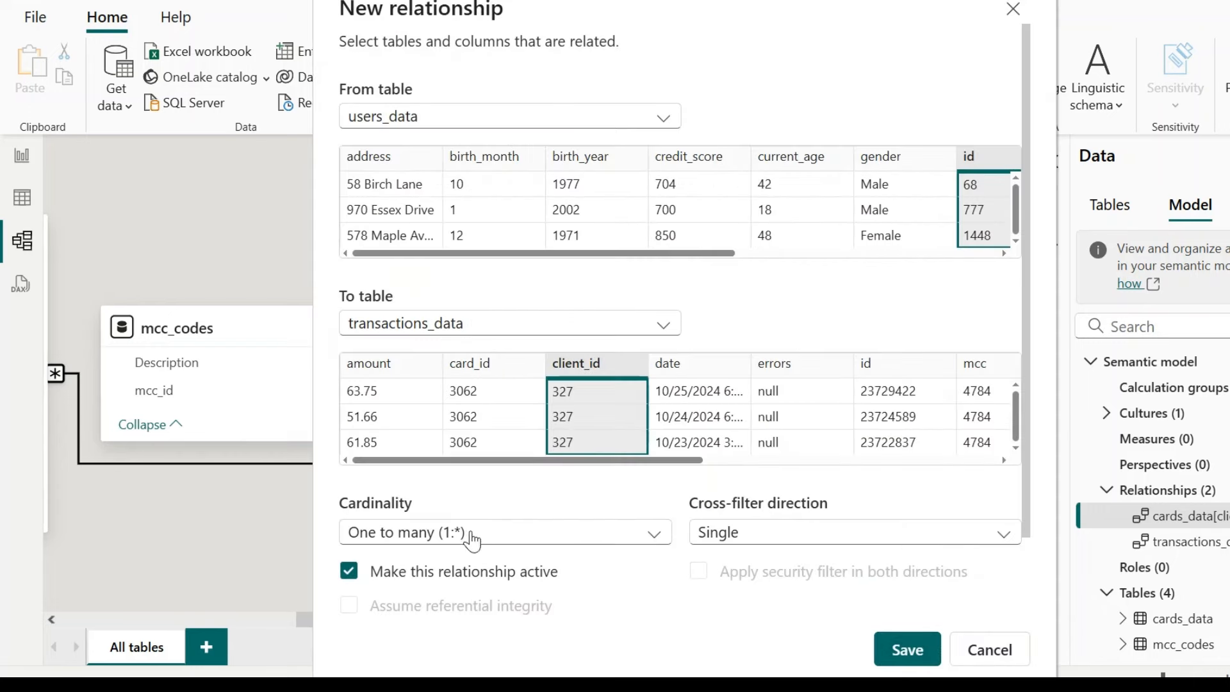
{"action": "left_click", "coordinate": [906, 651]}
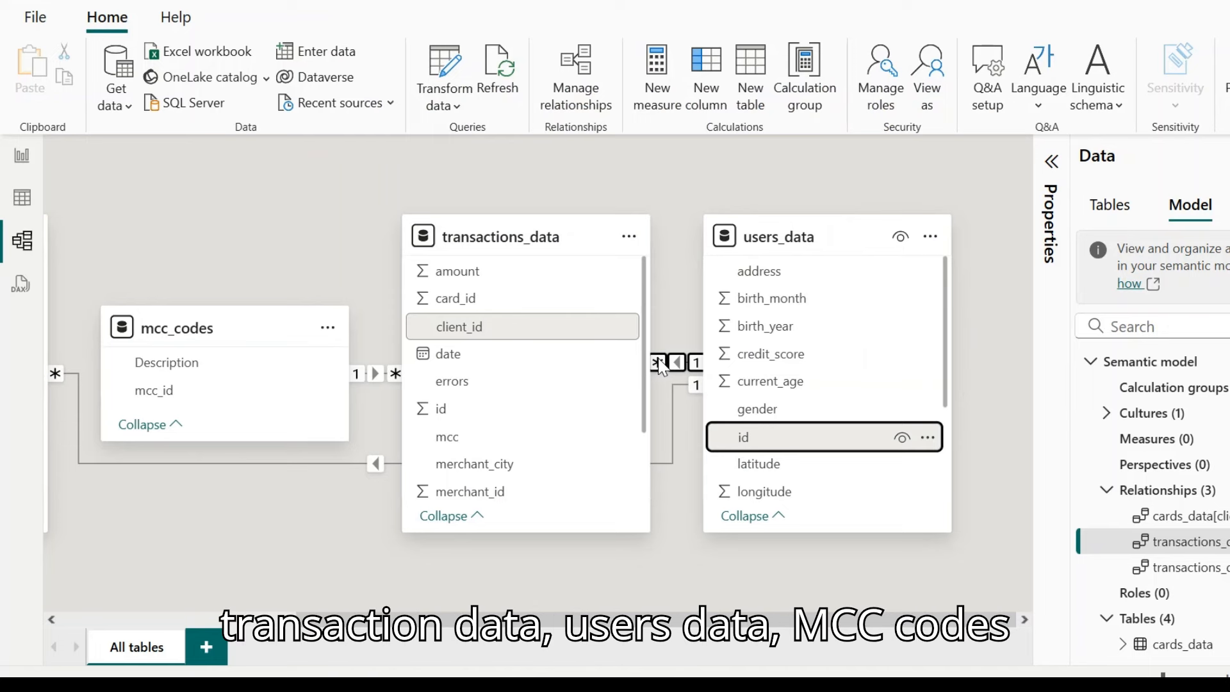
{"action": "scroll", "coordinate": [482, 611], "scroll_direction": "left", "scroll_amount": 5}
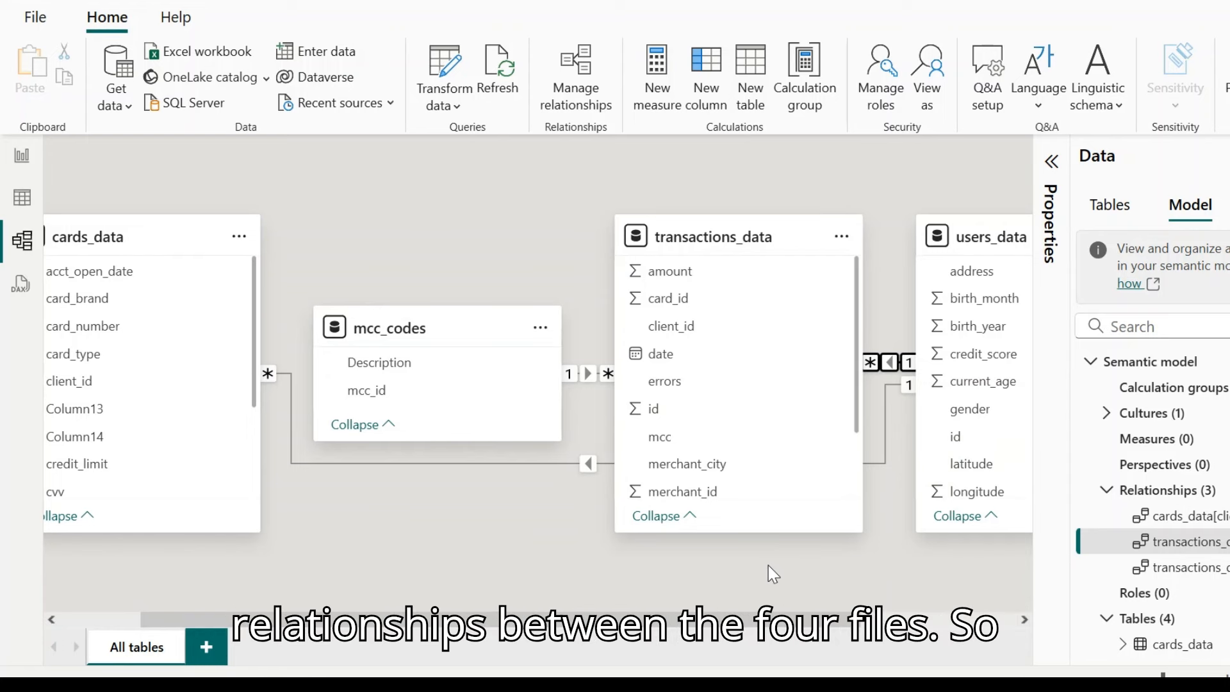
{"action": "left_click_drag", "start_coordinate": [296, 620], "coordinate": [205, 614]}
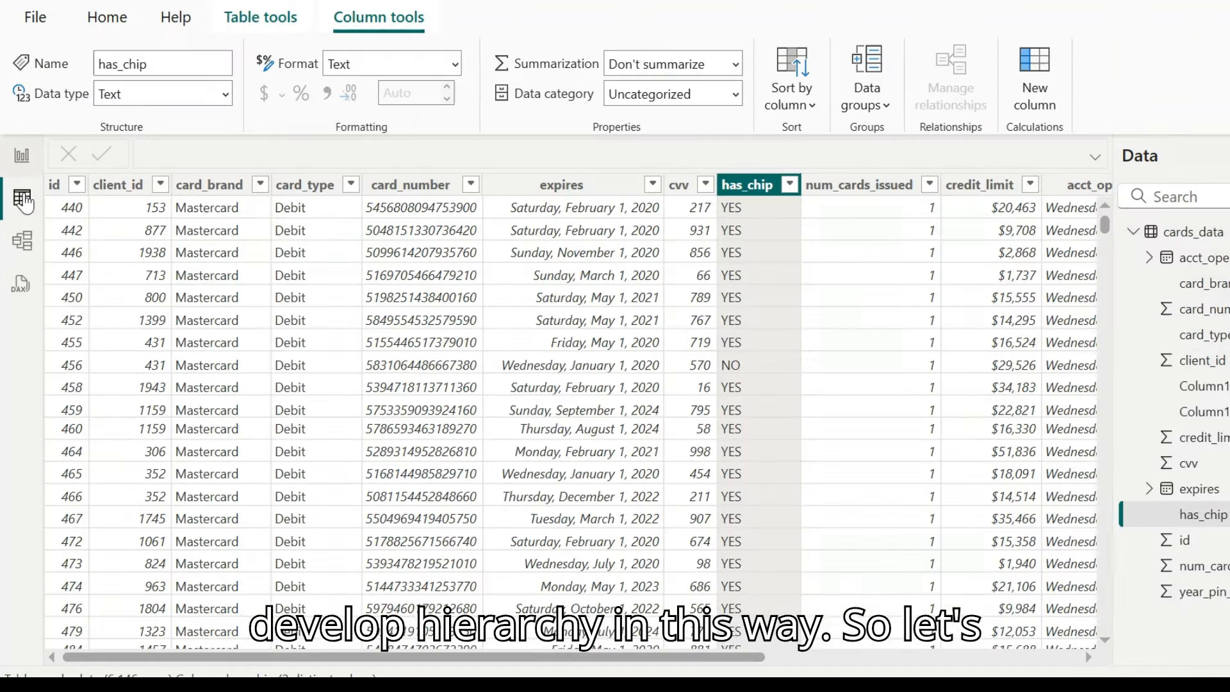
Step: Review the rows of cards_data, mcc_codes, transactions_data and users_data one after another in Table view
{"action": "left_click", "coordinate": [22, 199]}
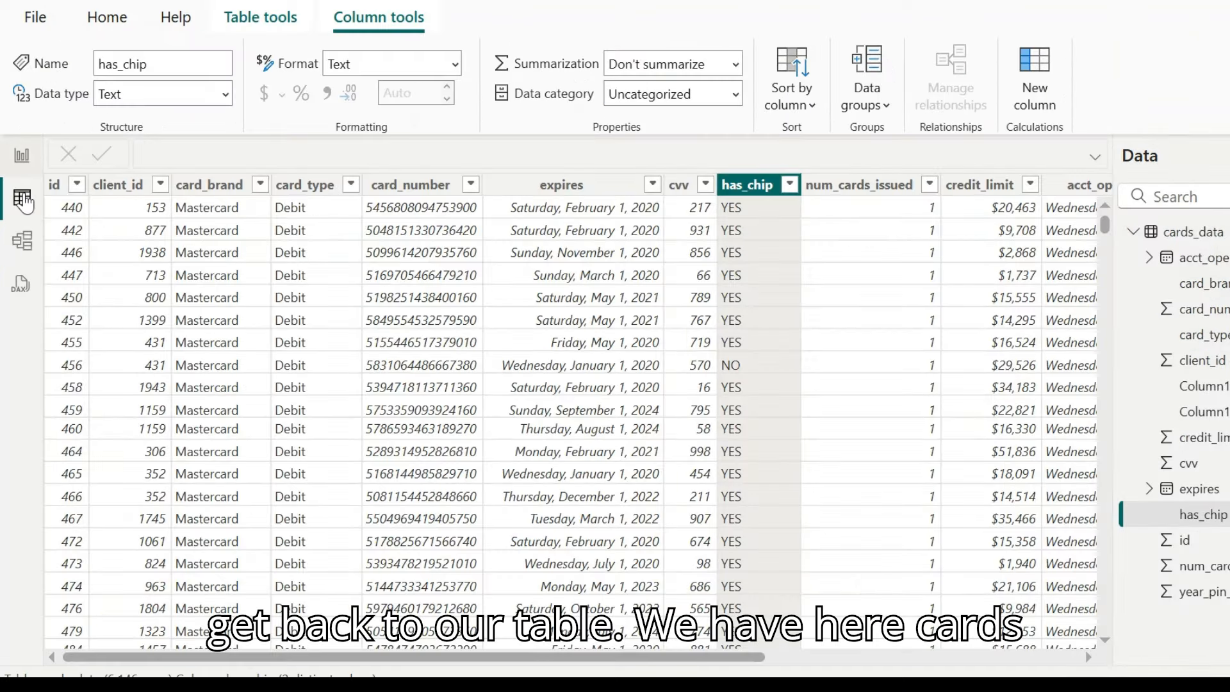
{"action": "left_click", "coordinate": [1132, 232]}
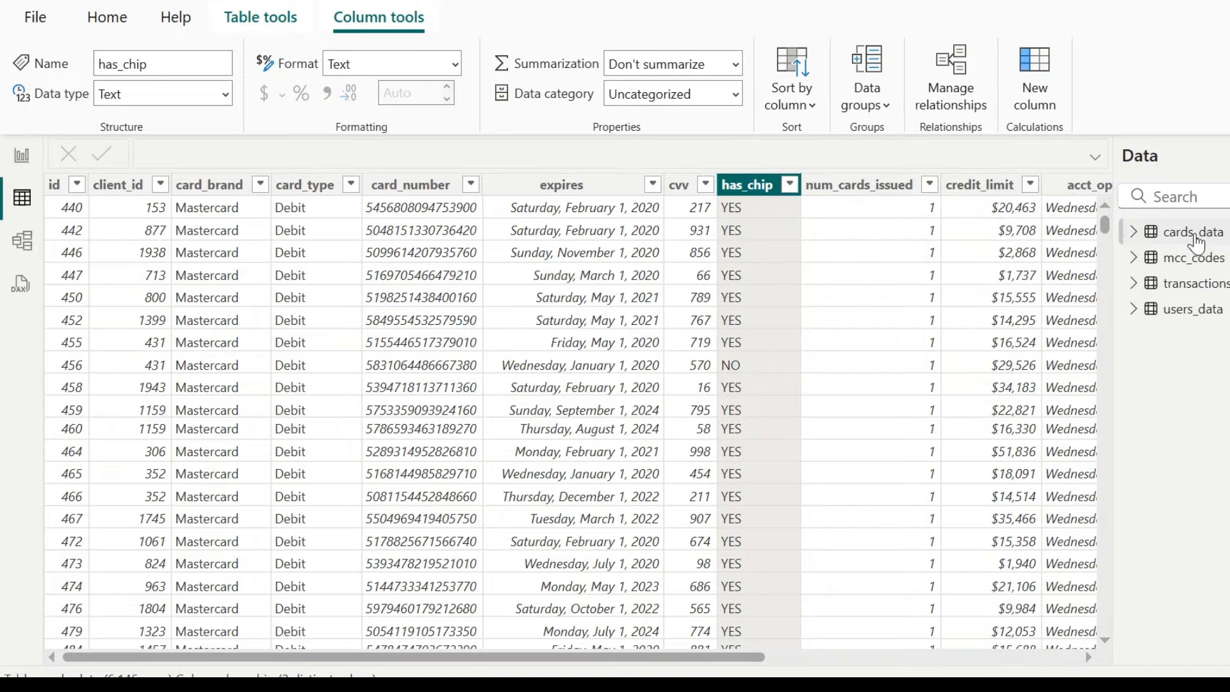
{"action": "left_click", "coordinate": [1188, 241]}
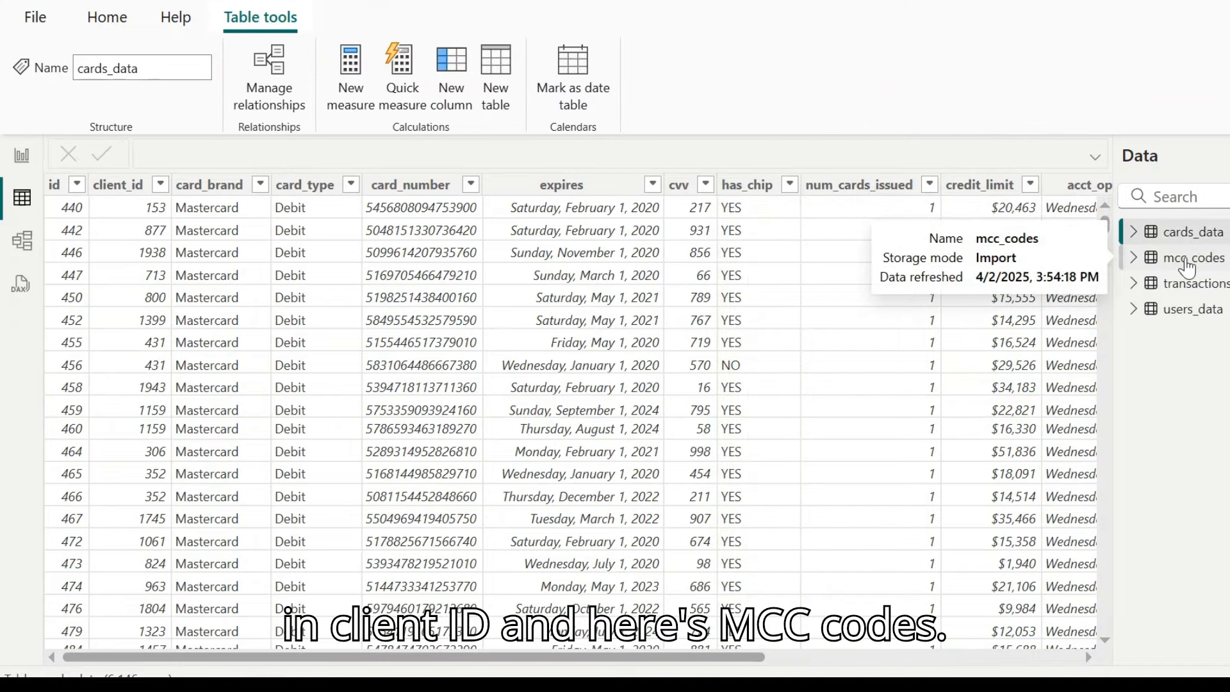
{"action": "left_click", "coordinate": [1186, 261]}
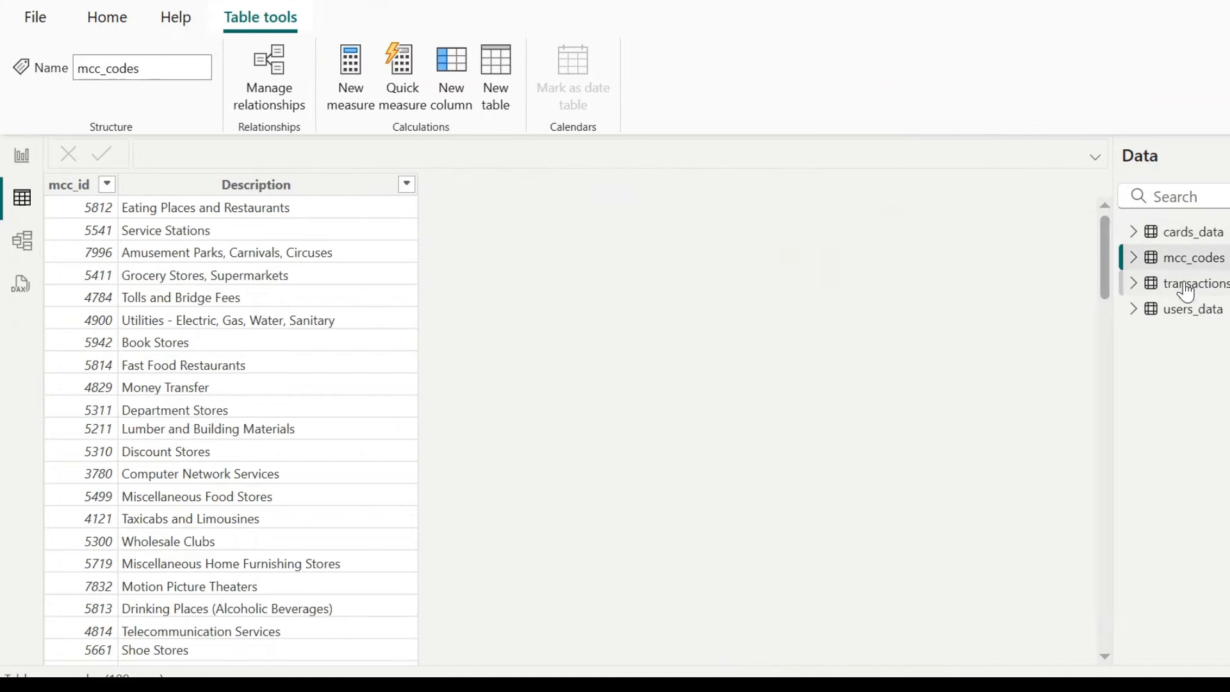
{"action": "left_click", "coordinate": [1185, 296]}
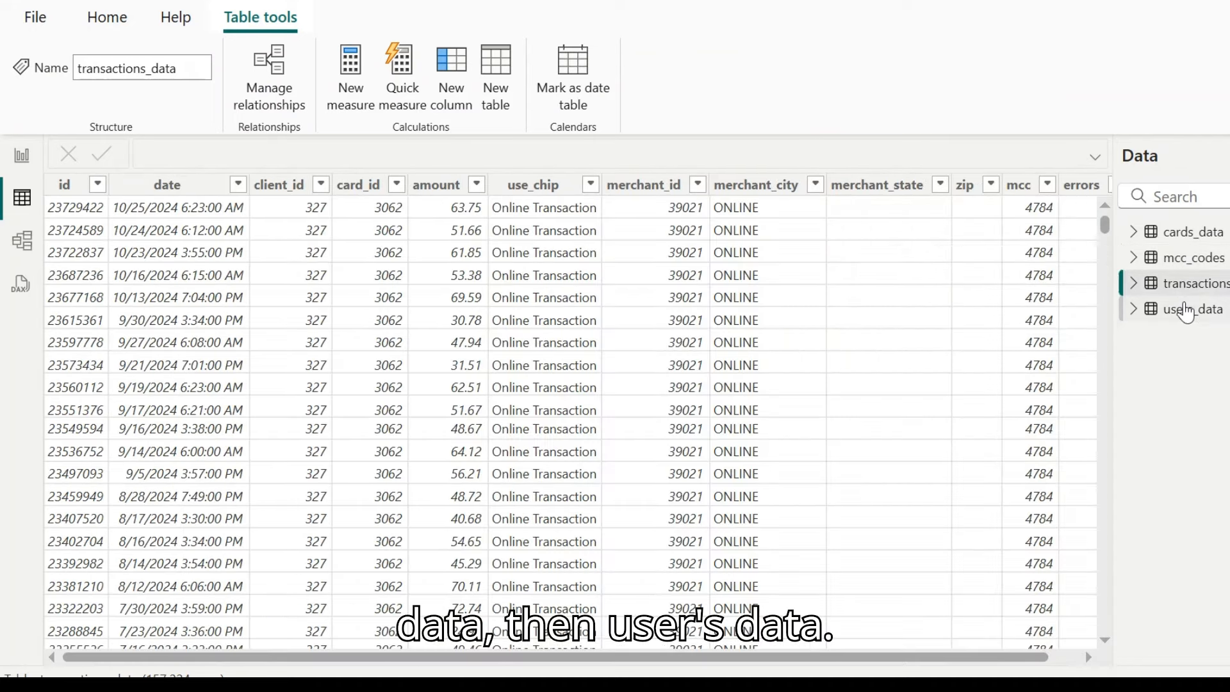
{"action": "left_click", "coordinate": [1186, 310]}
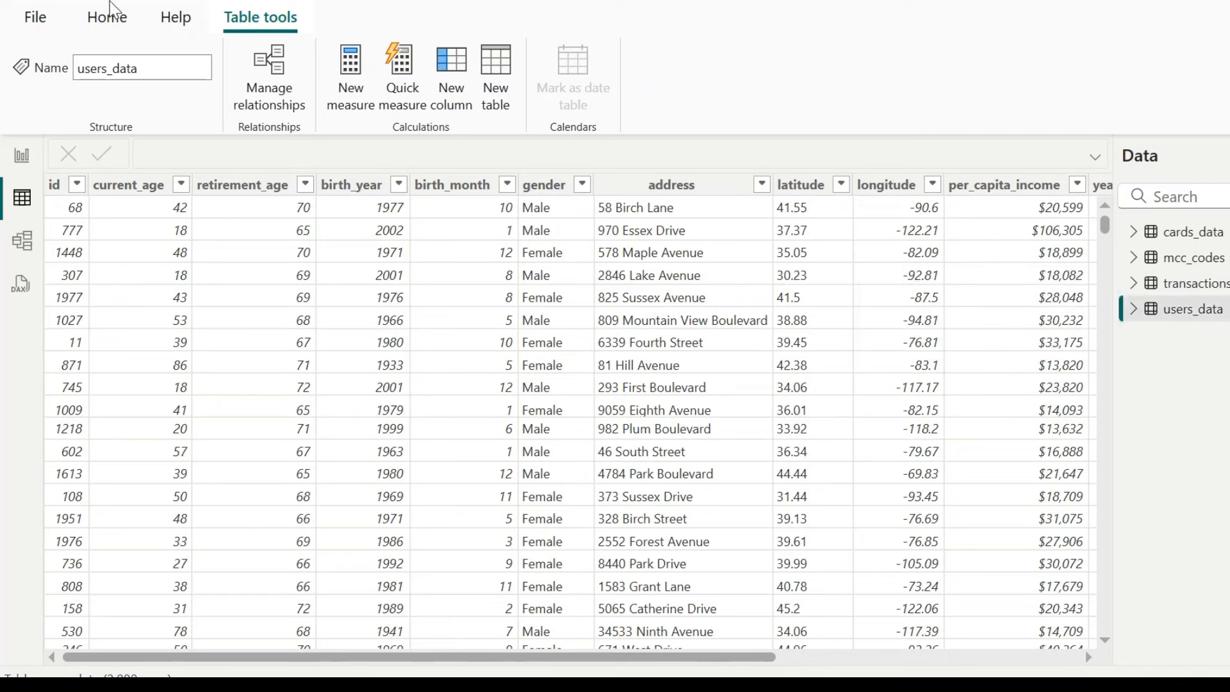
Step: Open the imported tables in Power Query Editor and refresh the outdated cards_data preview
{"action": "left_click", "coordinate": [114, 26]}
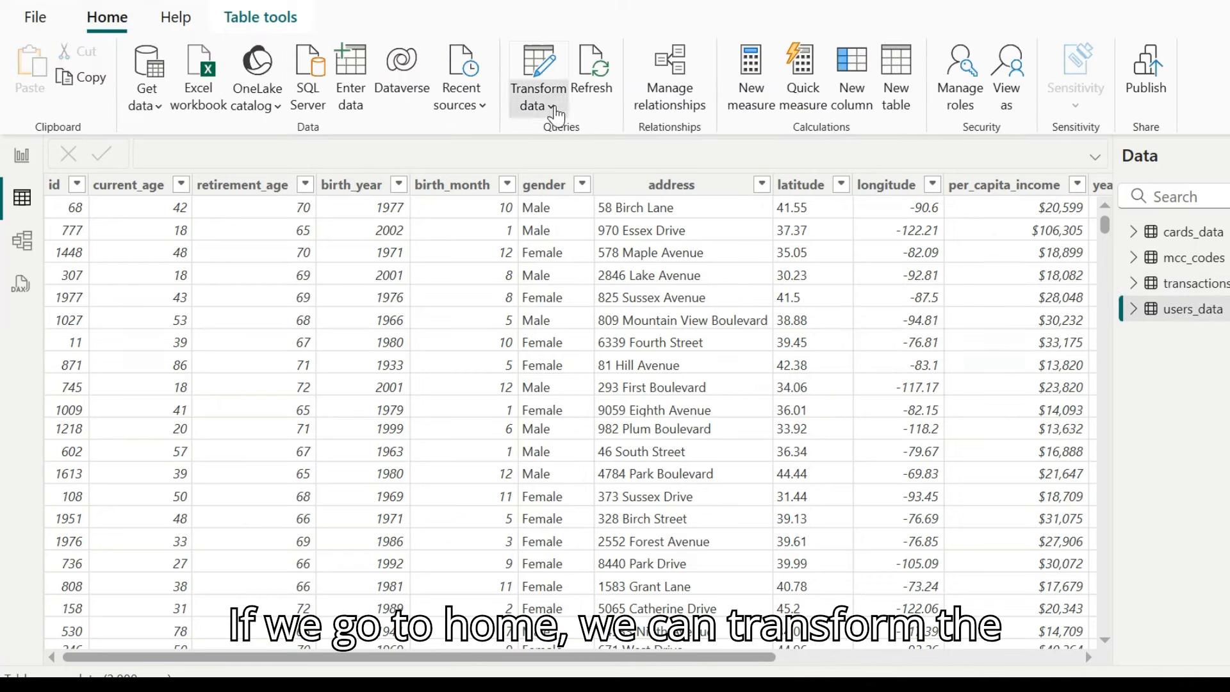
{"action": "left_click", "coordinate": [552, 109]}
{"action": "left_click", "coordinate": [588, 140]}
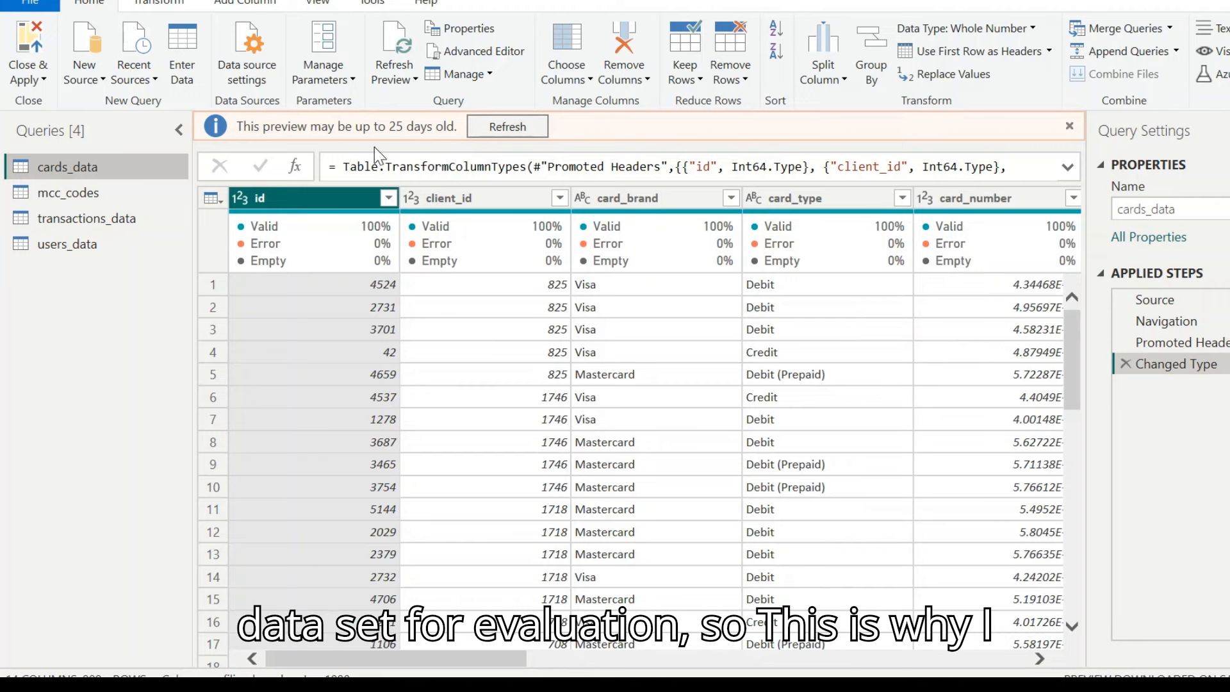
{"action": "left_click", "coordinate": [504, 128]}
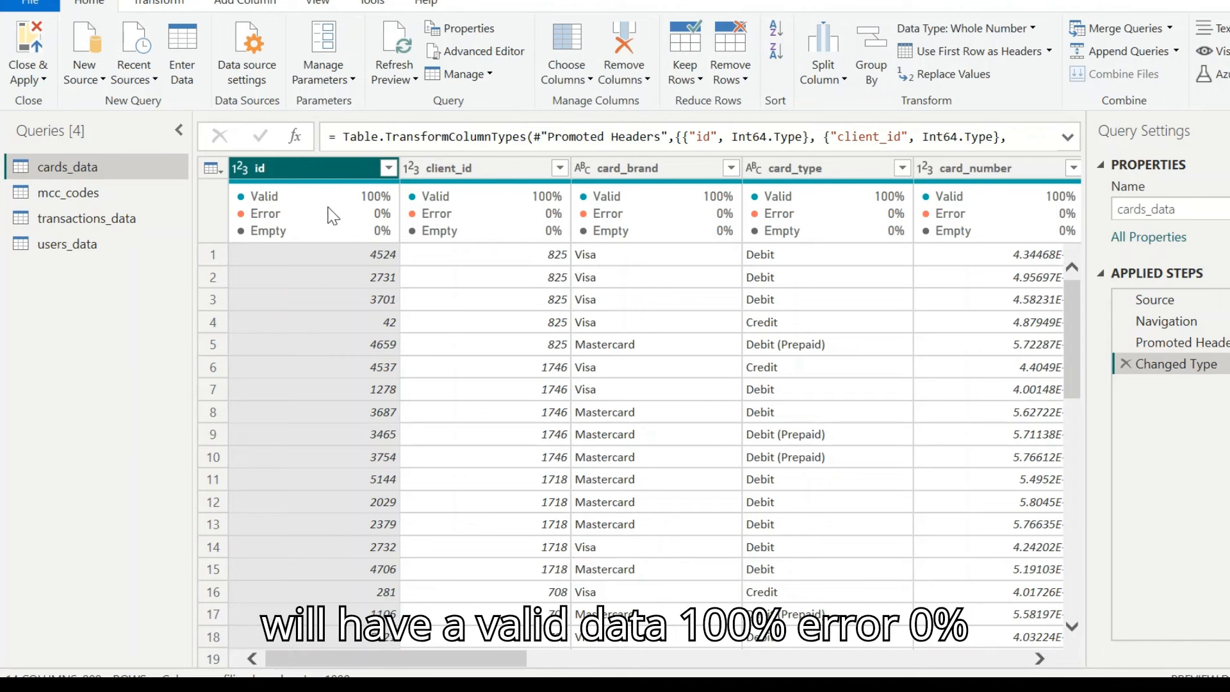
{"action": "mouse_move", "coordinate": [328, 204]}
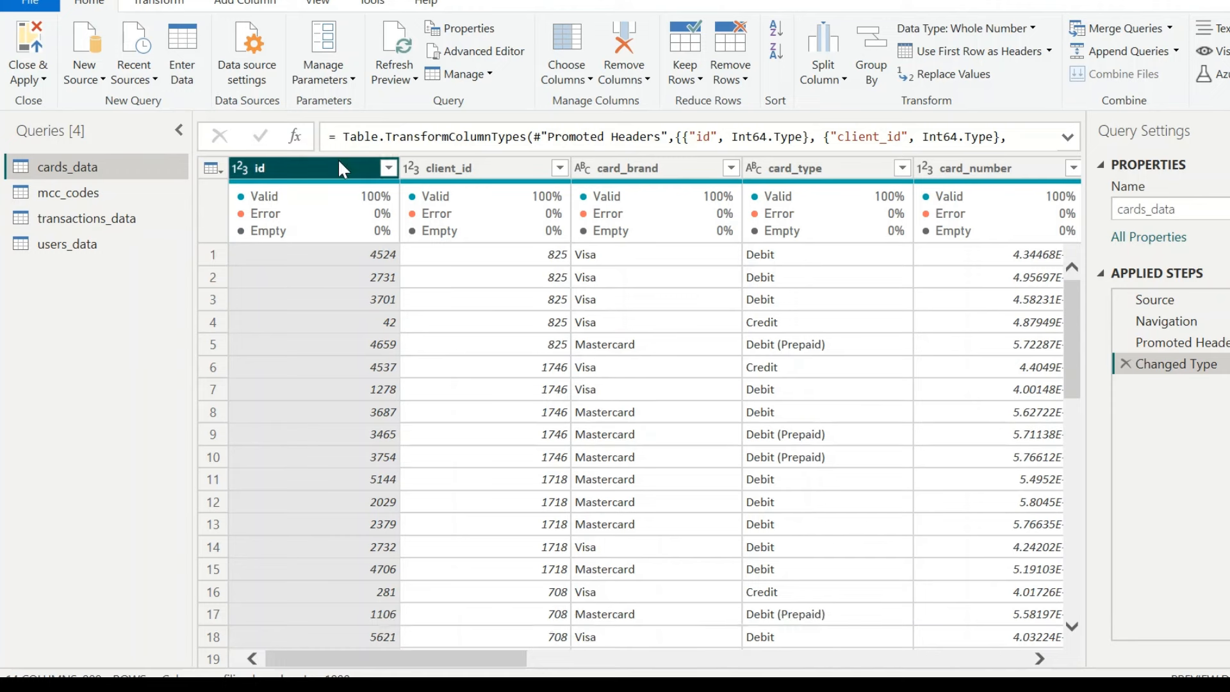
{"action": "mouse_move", "coordinate": [367, 220]}
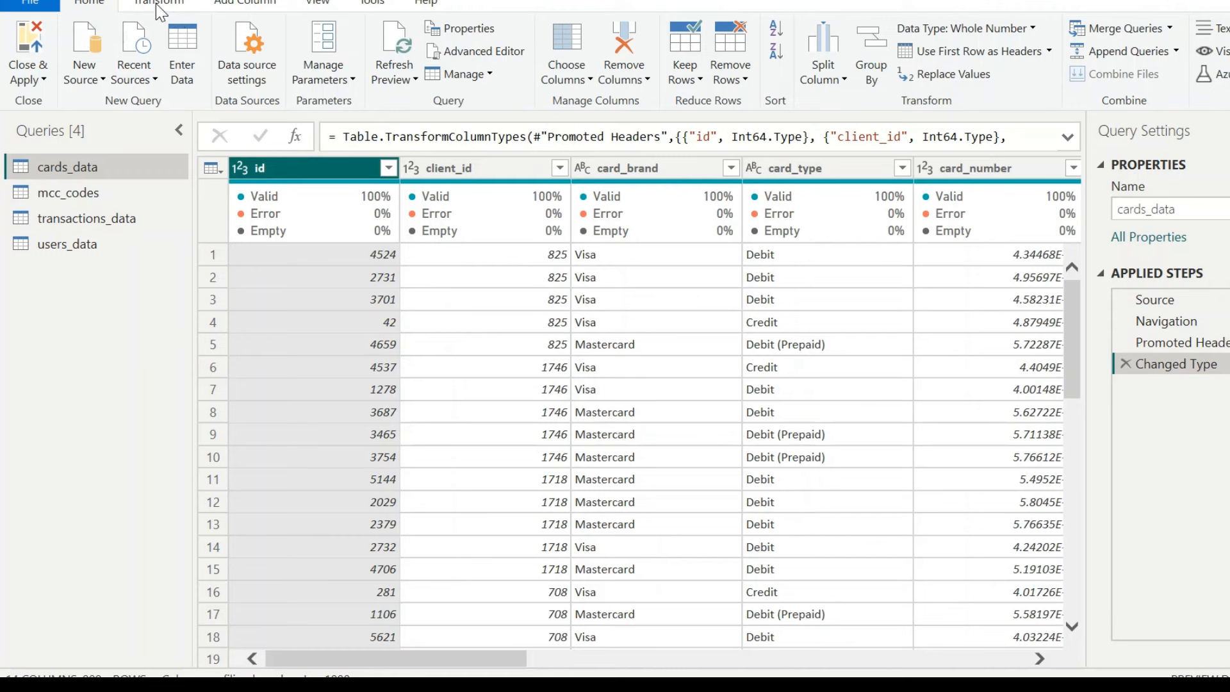
{"action": "left_click", "coordinate": [377, 6]}
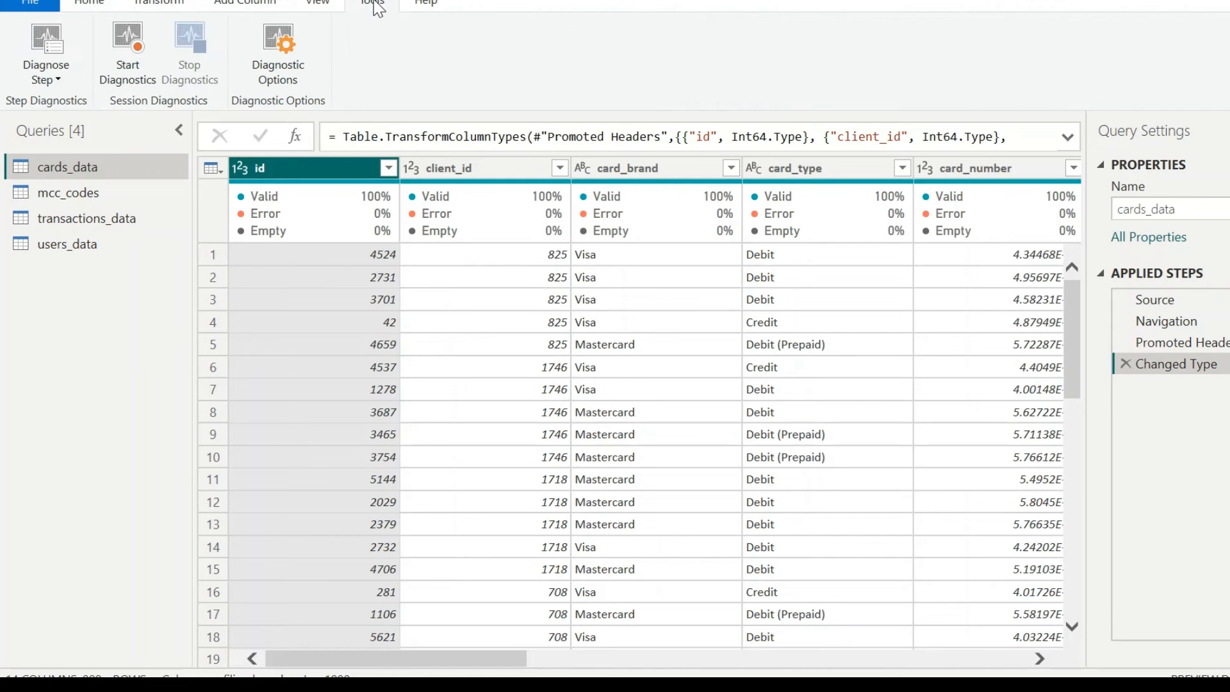
{"action": "left_click", "coordinate": [89, 4]}
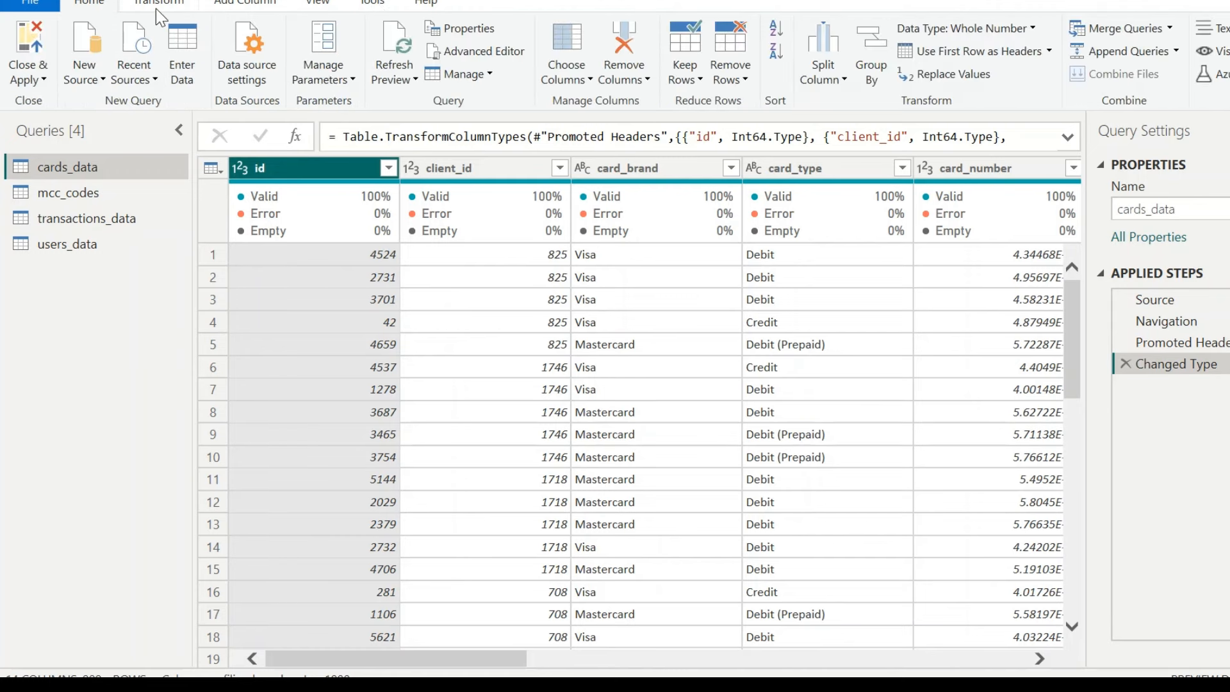
Step: Turn the Column quality display off and back on for the cards_data preview
{"action": "left_click", "coordinate": [156, 5]}
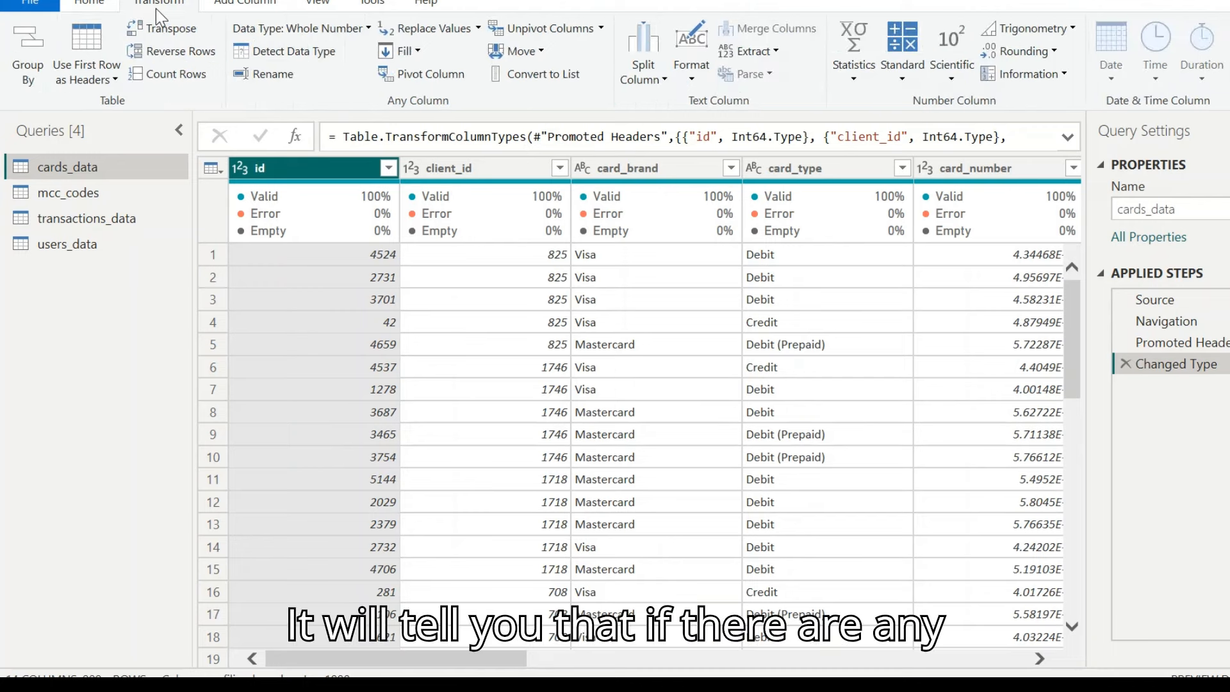
{"action": "left_click", "coordinate": [241, 5]}
{"action": "left_click", "coordinate": [318, 5]}
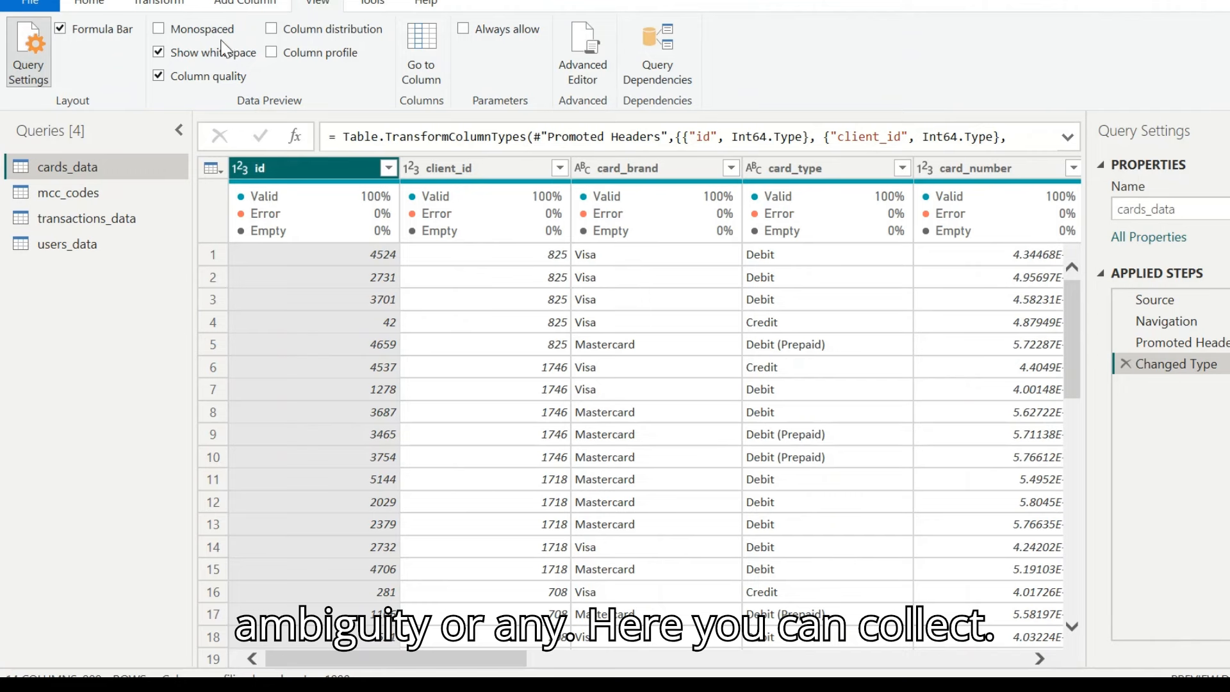
{"action": "left_click", "coordinate": [159, 78]}
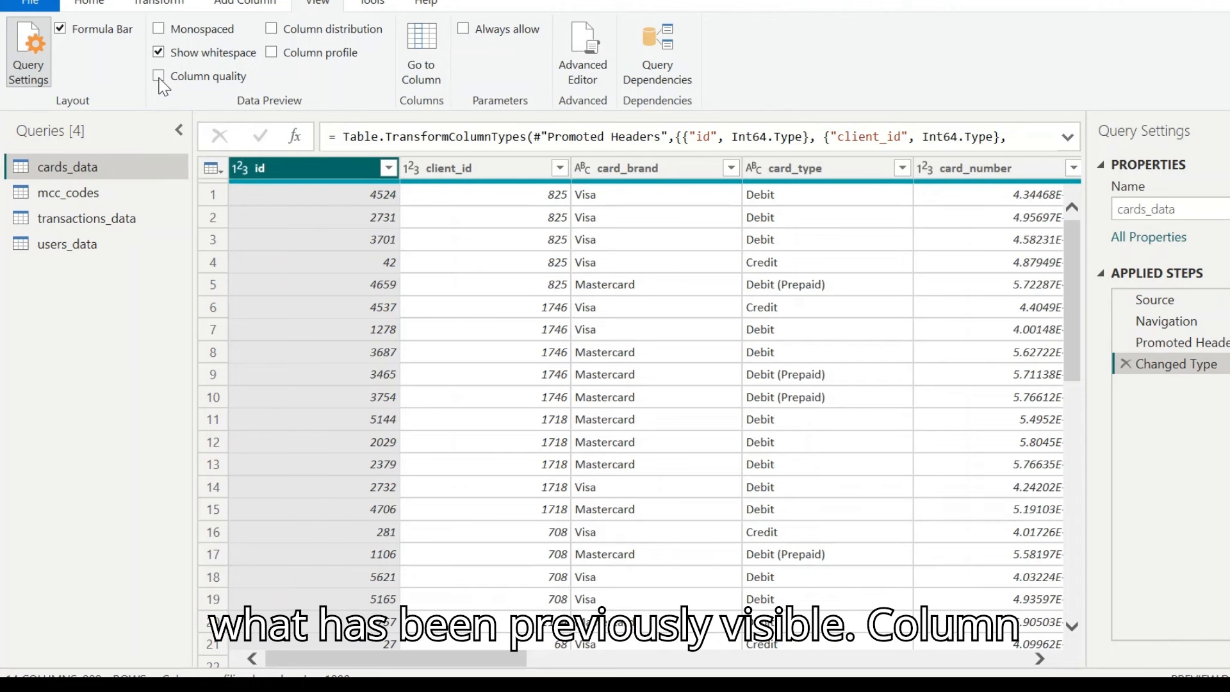
{"action": "left_click", "coordinate": [159, 78]}
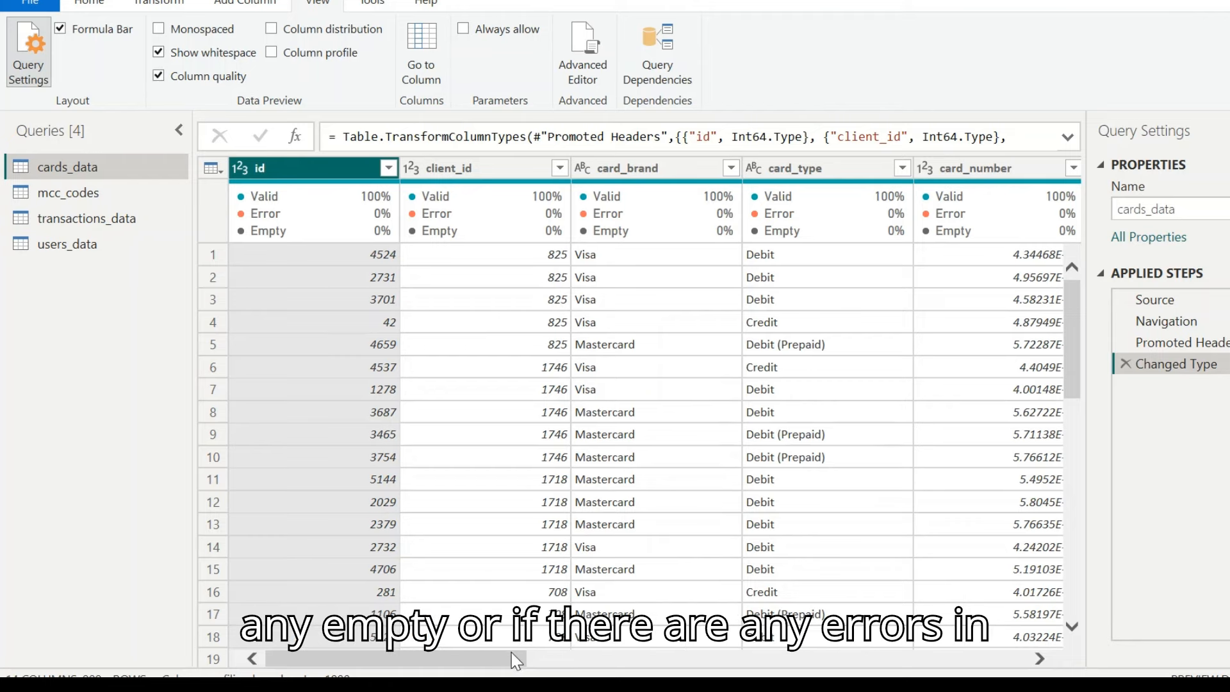
Step: Remove the empty columns Column13 and Column14 from cards_data
{"action": "left_click_drag", "start_coordinate": [508, 668], "coordinate": [975, 672]}
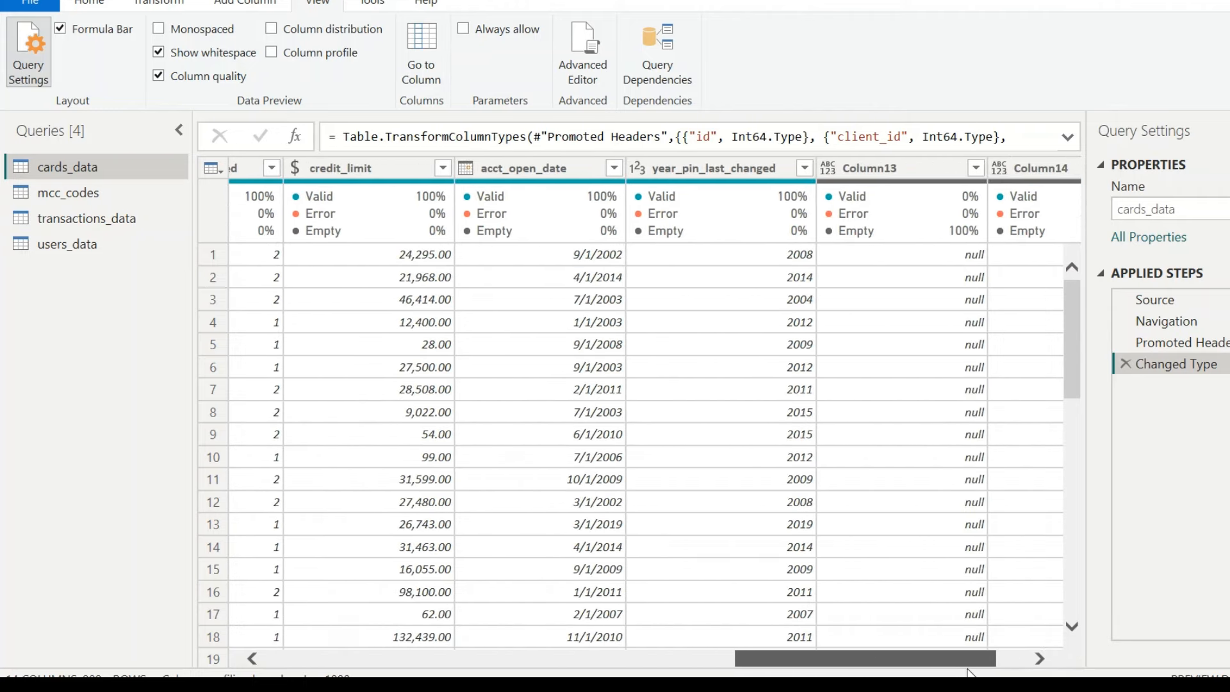
{"action": "mouse_move", "coordinate": [876, 208]}
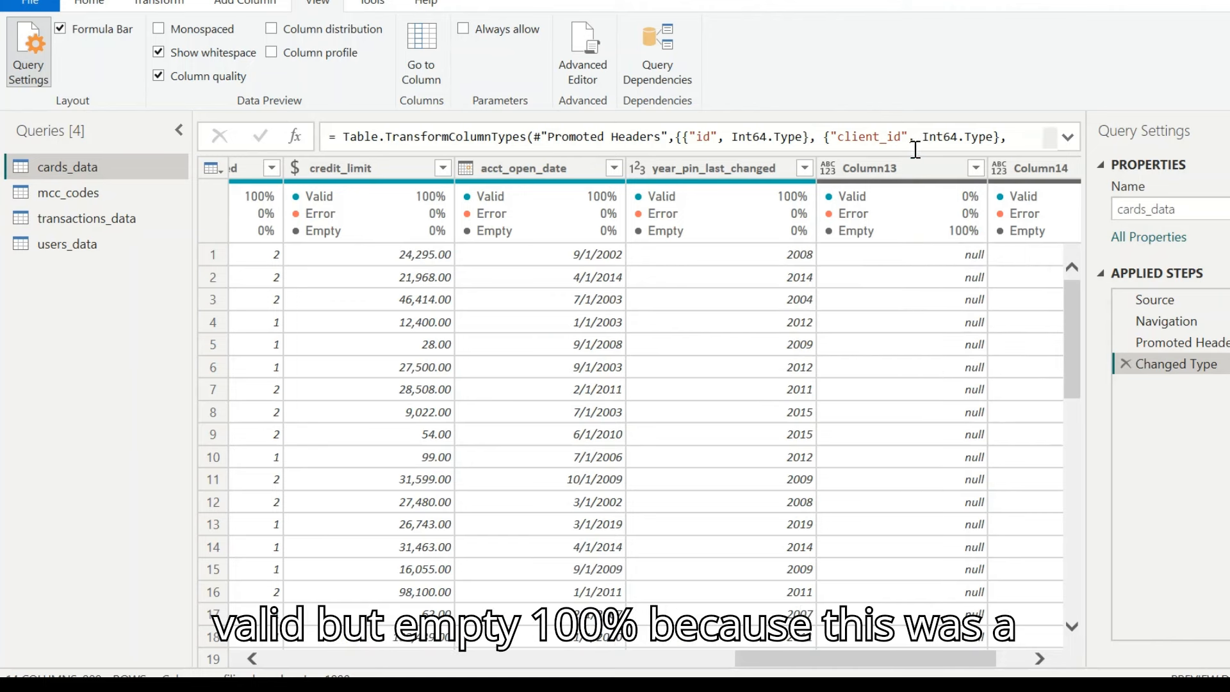
{"action": "left_click", "coordinate": [900, 172]}
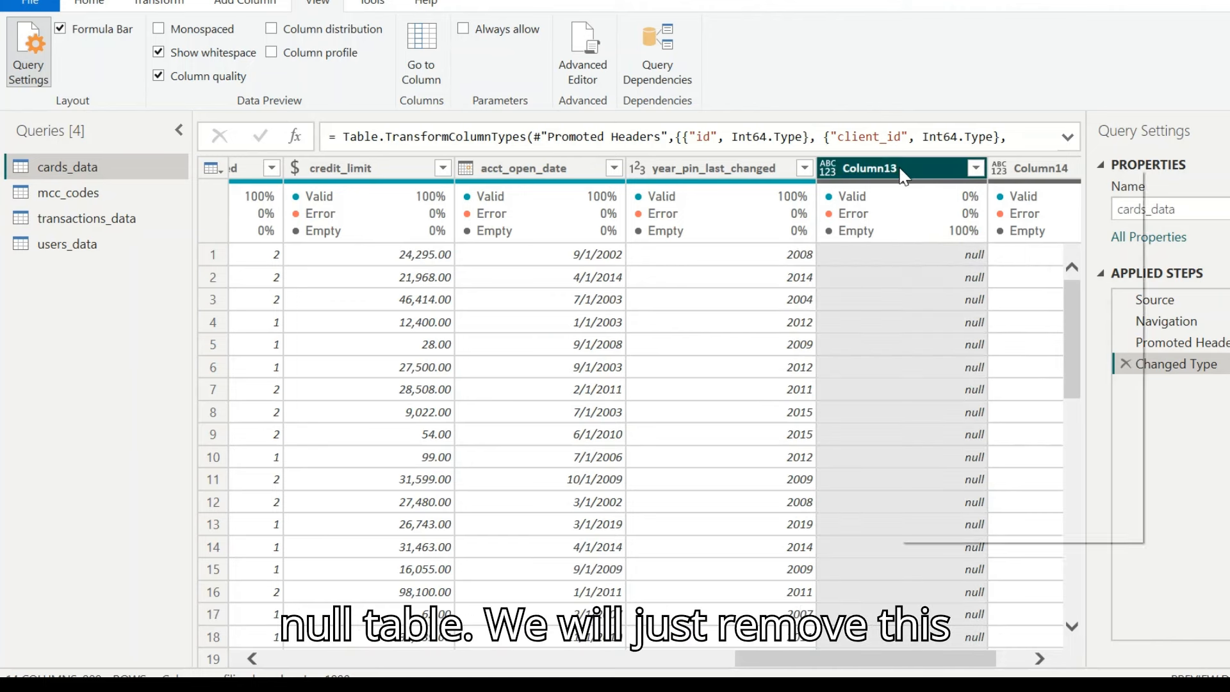
{"action": "right_click", "coordinate": [900, 172]}
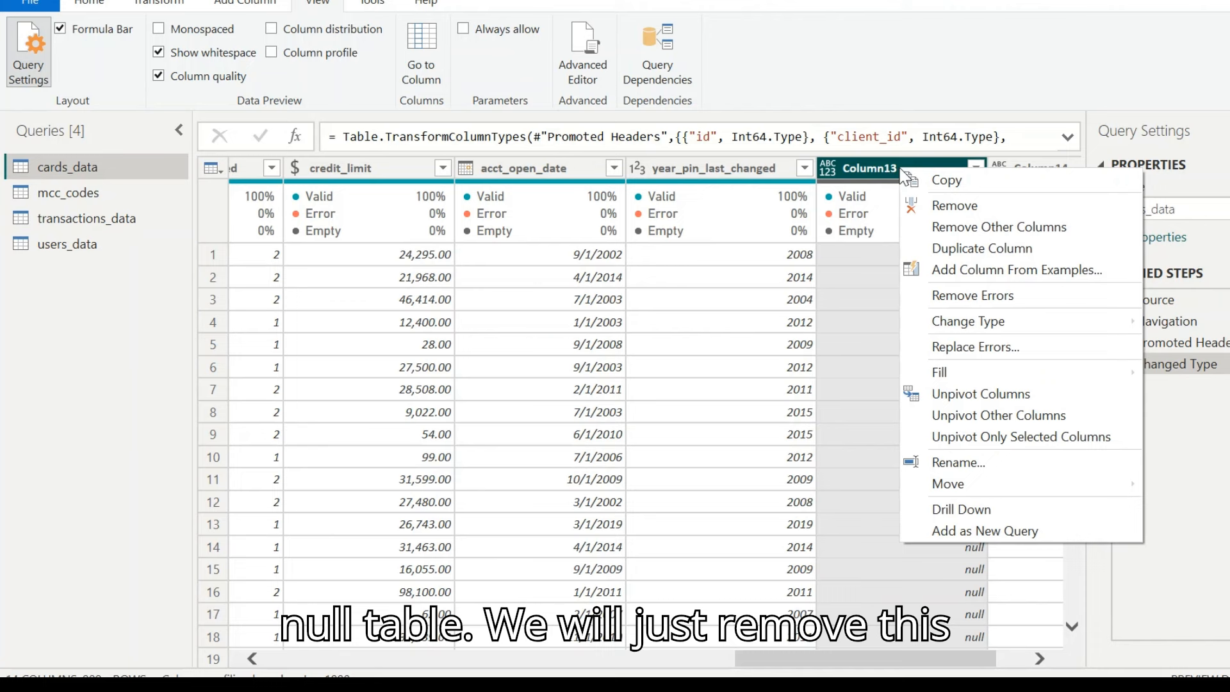
{"action": "left_click", "coordinate": [952, 206]}
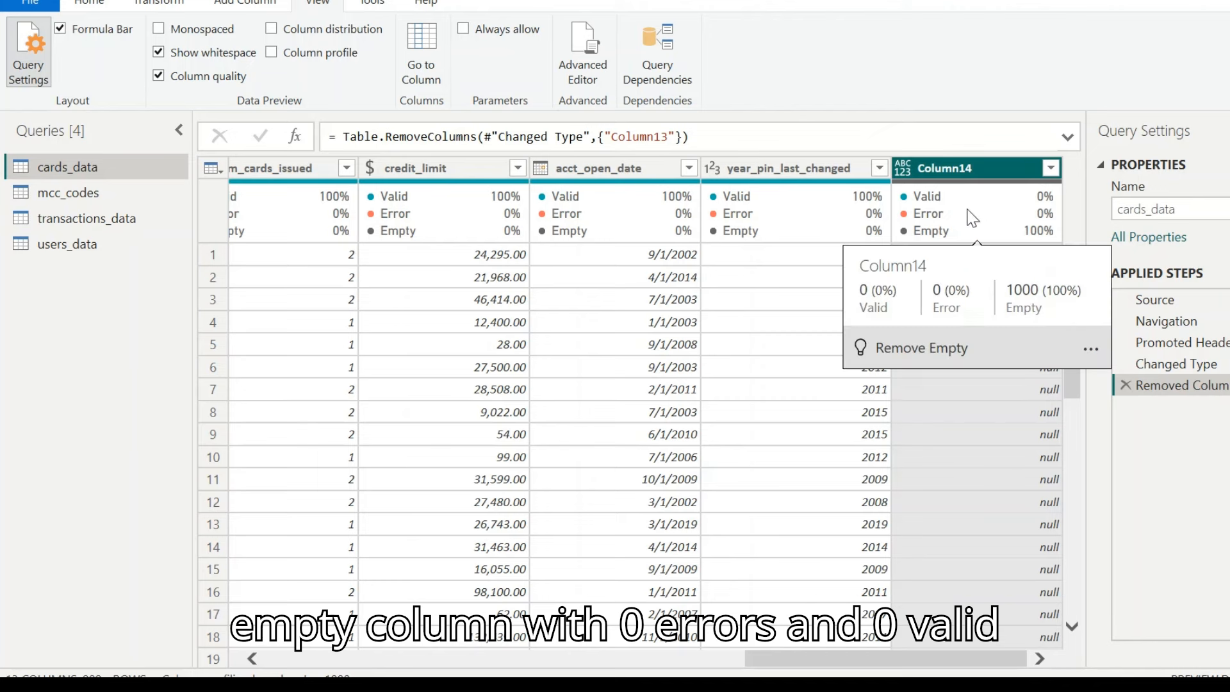
{"action": "mouse_move", "coordinate": [755, 199]}
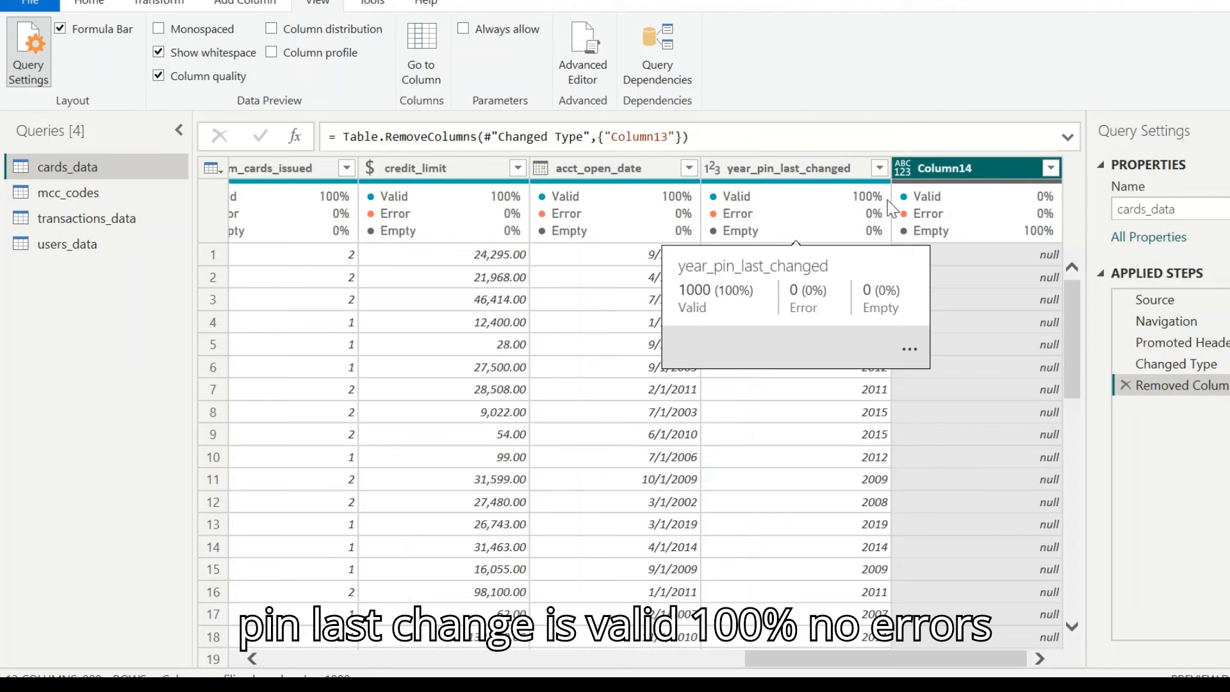
{"action": "right_click", "coordinate": [958, 171]}
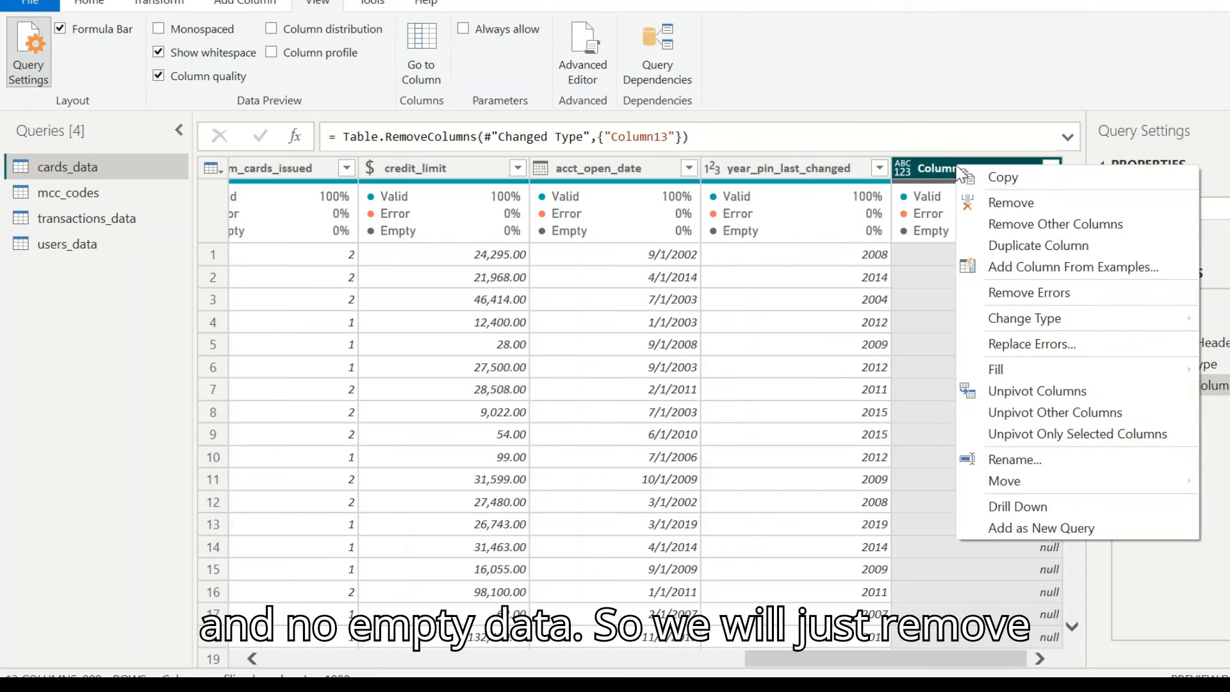
{"action": "left_click", "coordinate": [997, 201]}
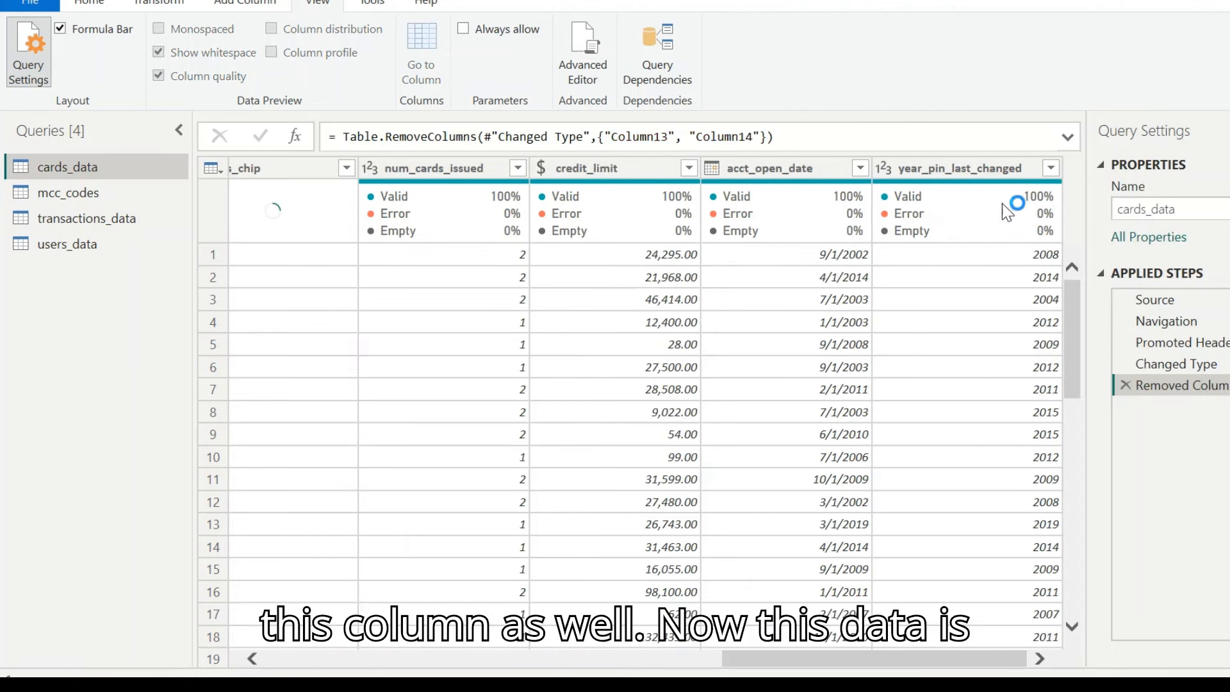
{"action": "left_click_drag", "start_coordinate": [819, 657], "coordinate": [295, 669]}
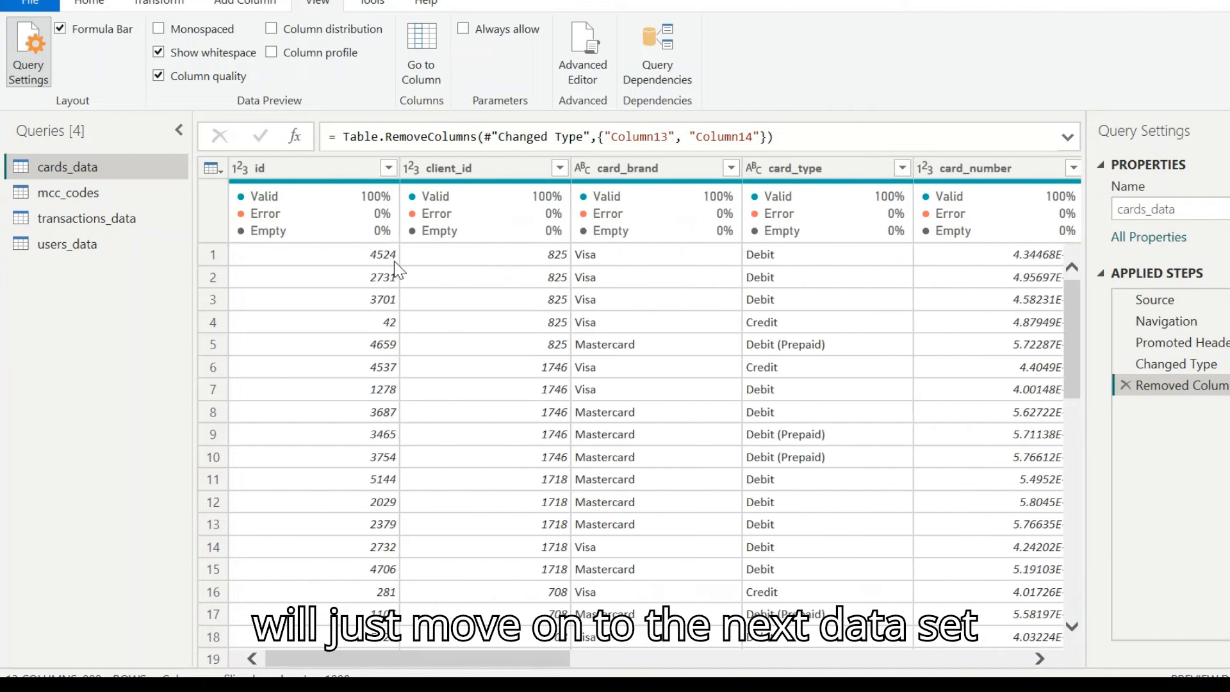
Step: Refresh the outdated previews of the mcc_codes and transactions_data queries
{"action": "left_click", "coordinate": [74, 199]}
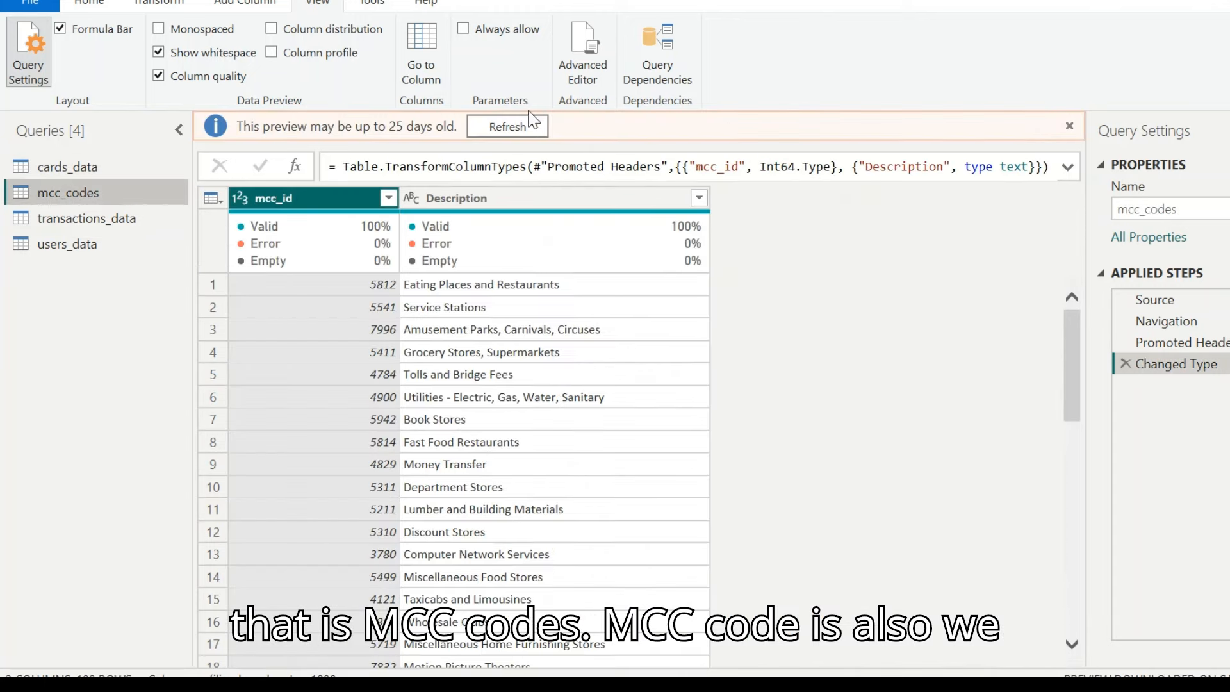
{"action": "left_click", "coordinate": [531, 122]}
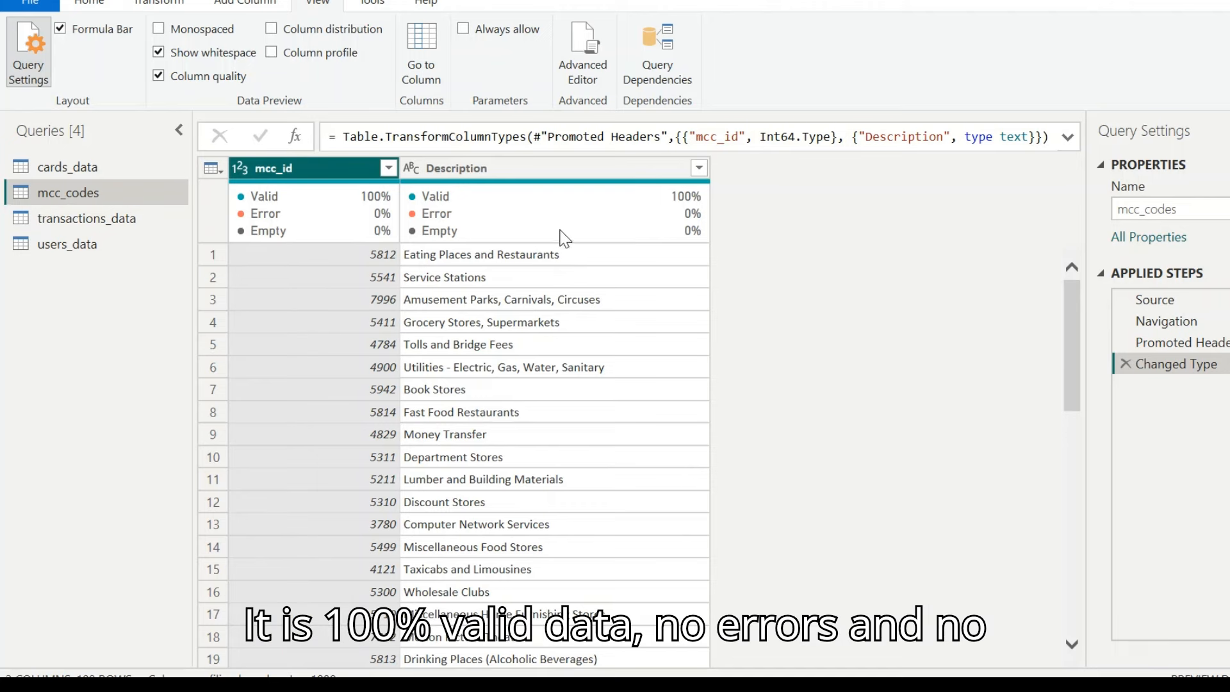
{"action": "left_click", "coordinate": [82, 220]}
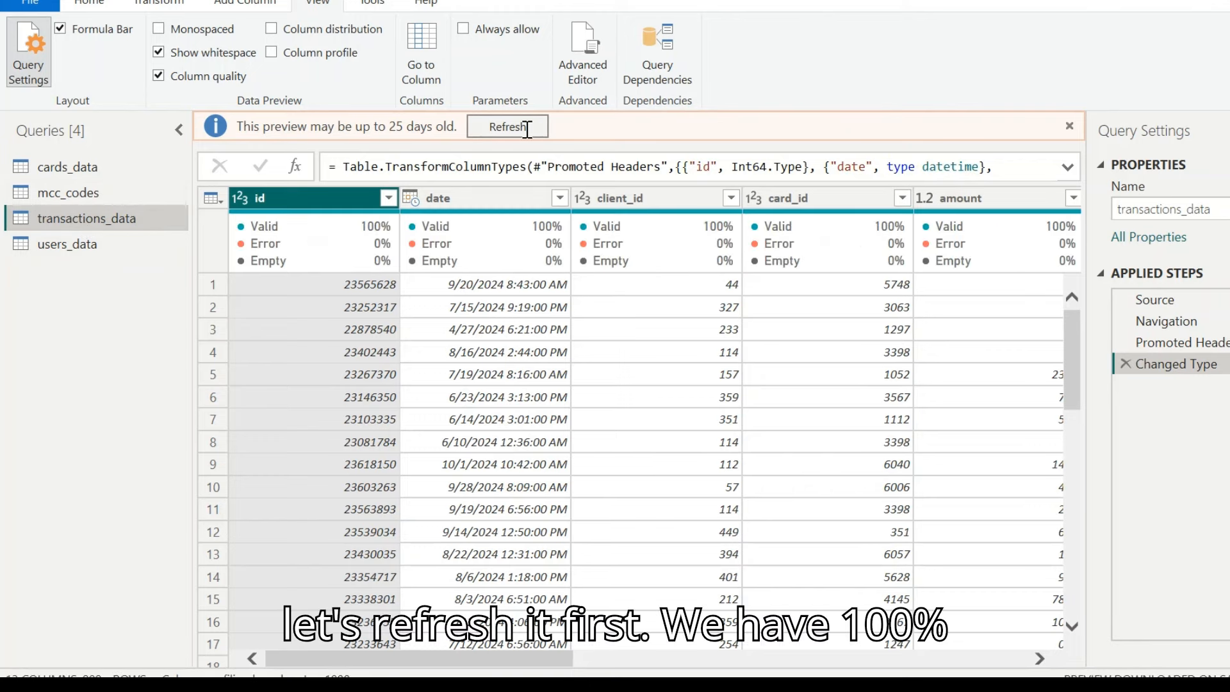
{"action": "left_click", "coordinate": [520, 127]}
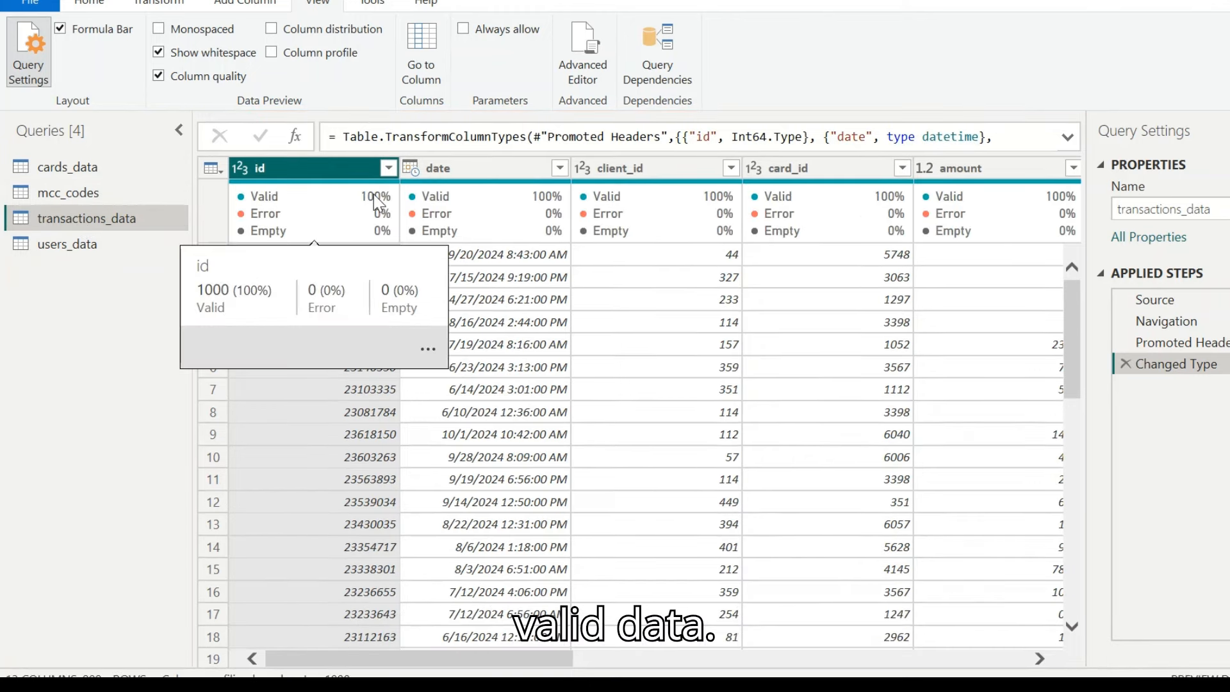
Step: Check the valid, error and empty percentages of the merchant_state and zip columns in transactions_data
{"action": "left_click_drag", "start_coordinate": [515, 660], "coordinate": [929, 659]}
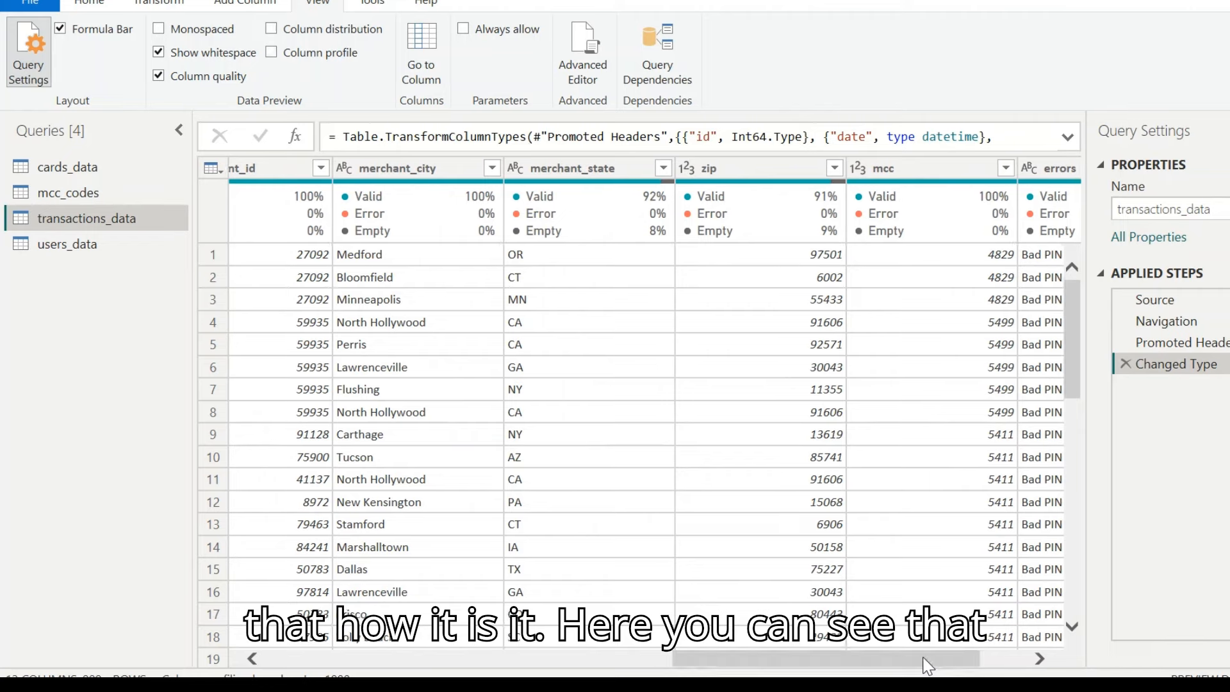
{"action": "mouse_move", "coordinate": [563, 235]}
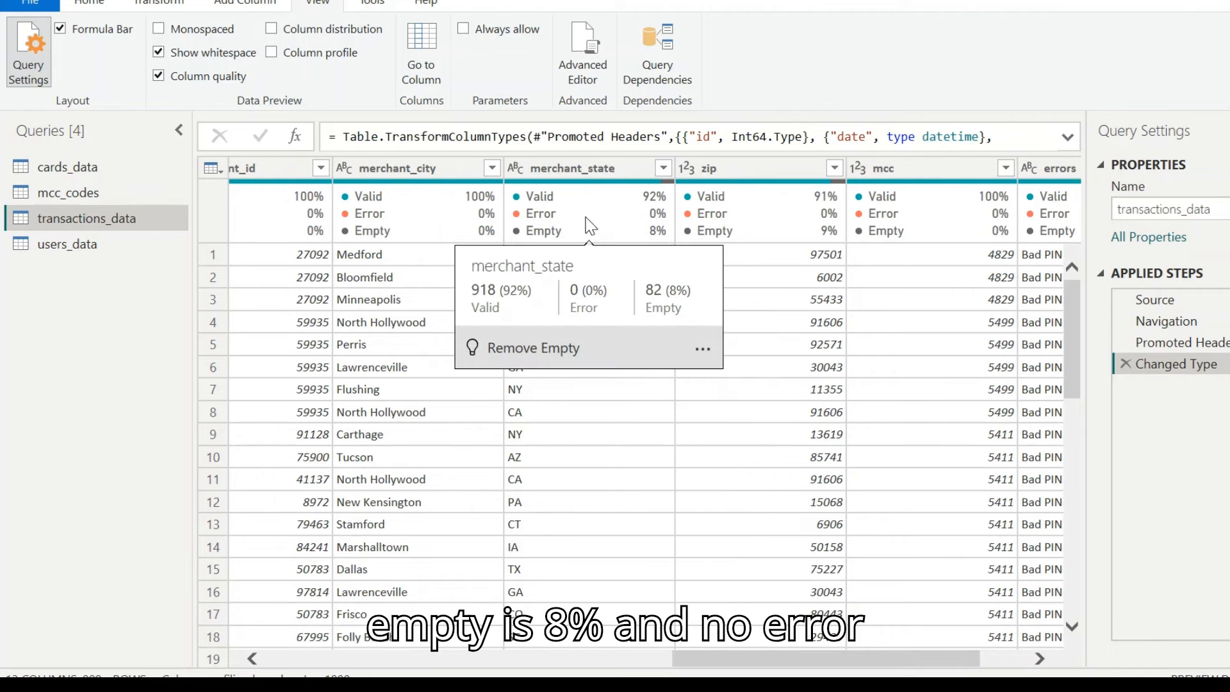
{"action": "mouse_move", "coordinate": [805, 219]}
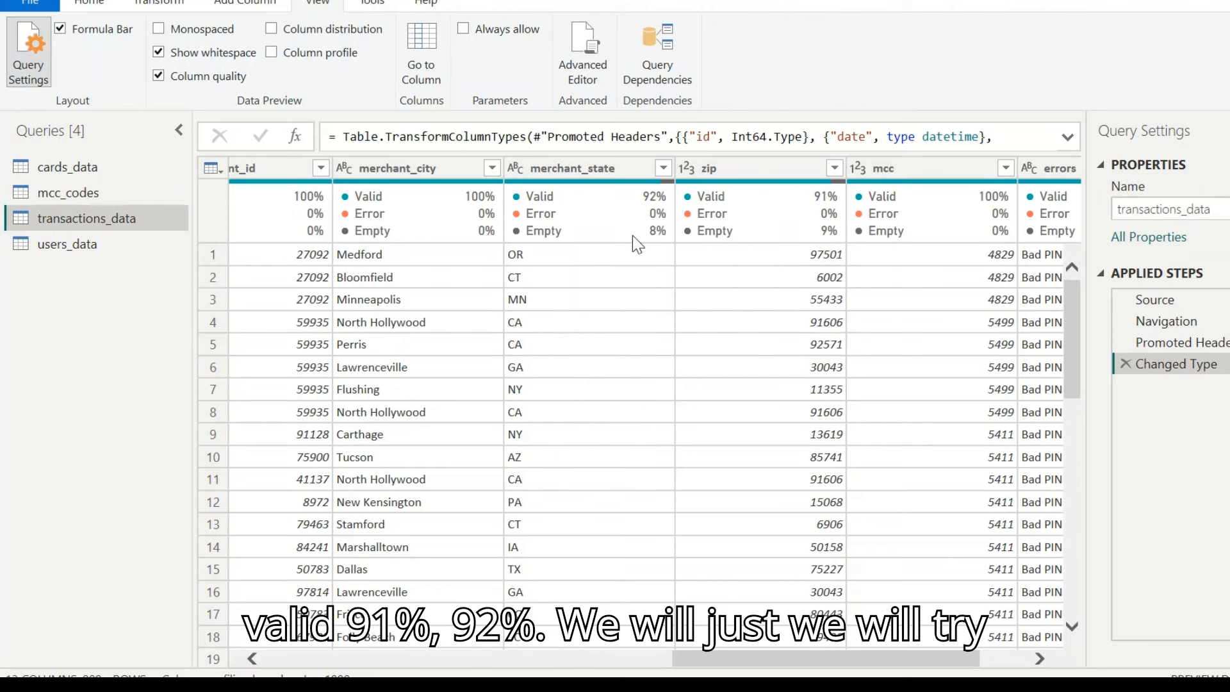
{"action": "mouse_move", "coordinate": [646, 243]}
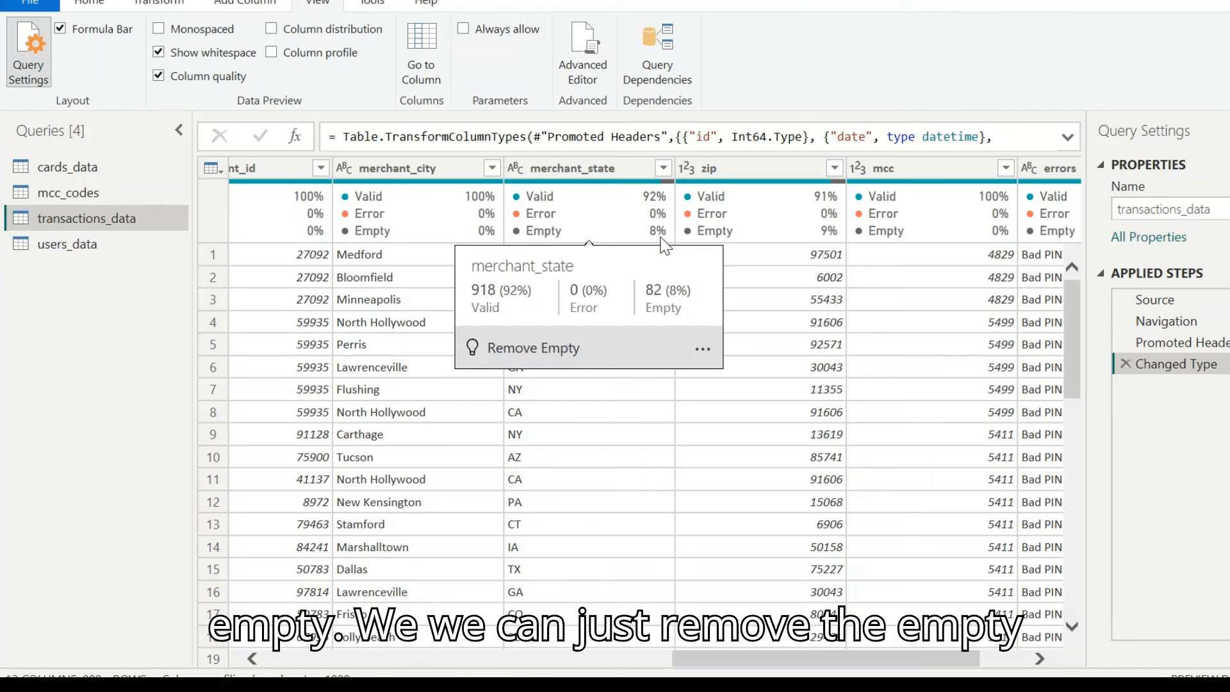
Step: Filter the merchant_state column of transactions_data to only the (null) rows
{"action": "left_click", "coordinate": [575, 160]}
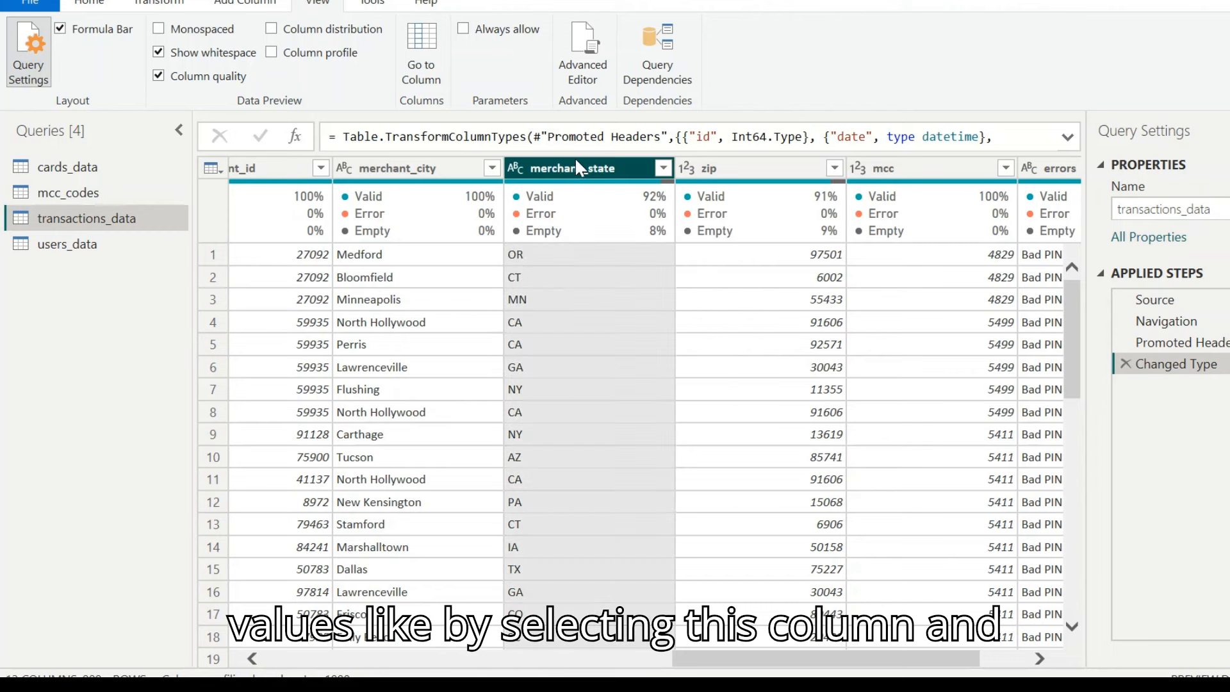
{"action": "right_click", "coordinate": [575, 161]}
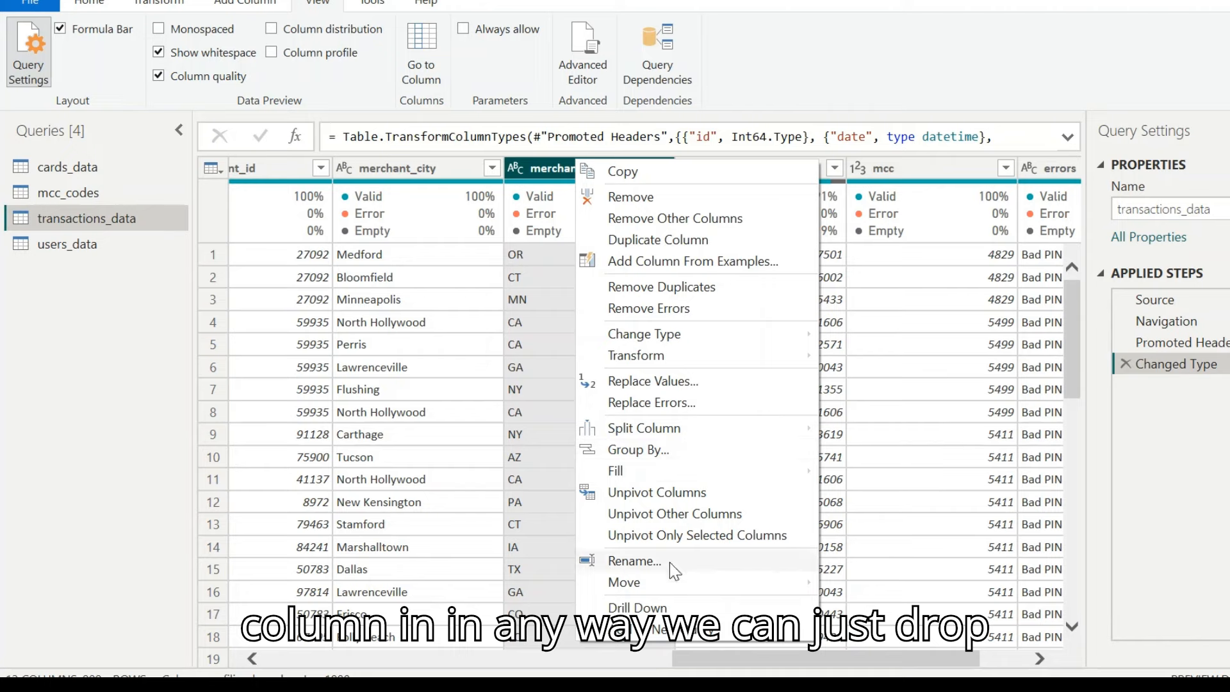
{"action": "left_click", "coordinate": [552, 174]}
{"action": "right_click", "coordinate": [552, 175]}
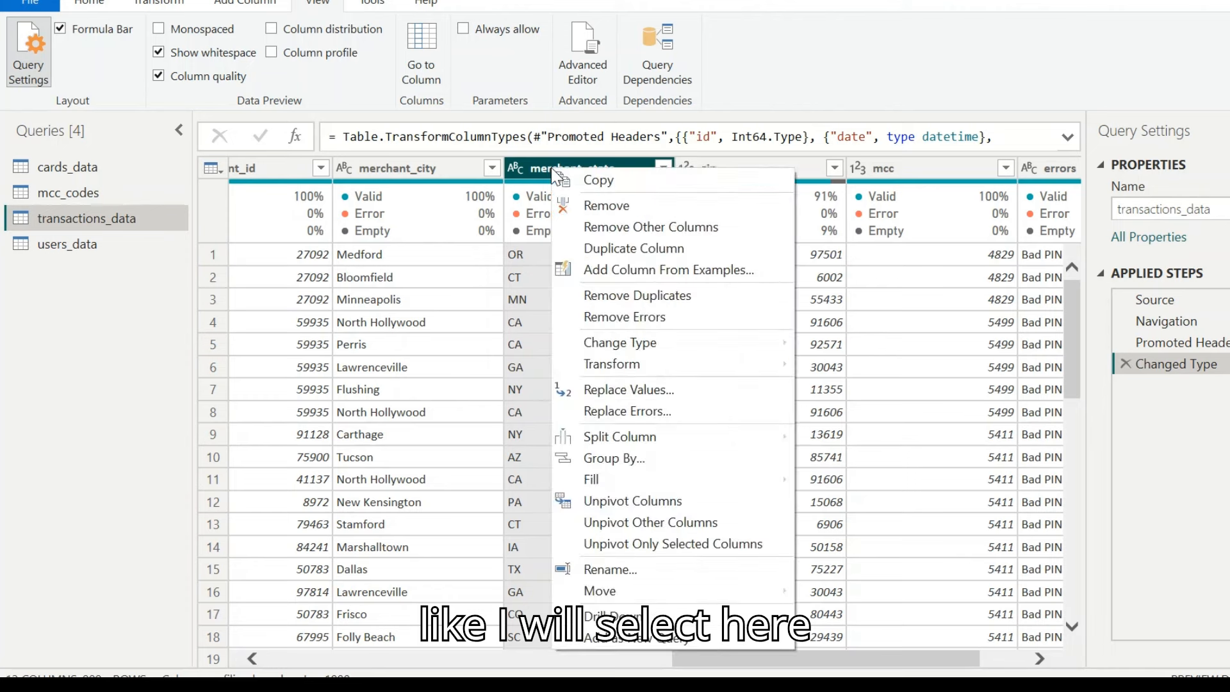
{"action": "left_click", "coordinate": [663, 169]}
{"action": "left_click", "coordinate": [664, 169]}
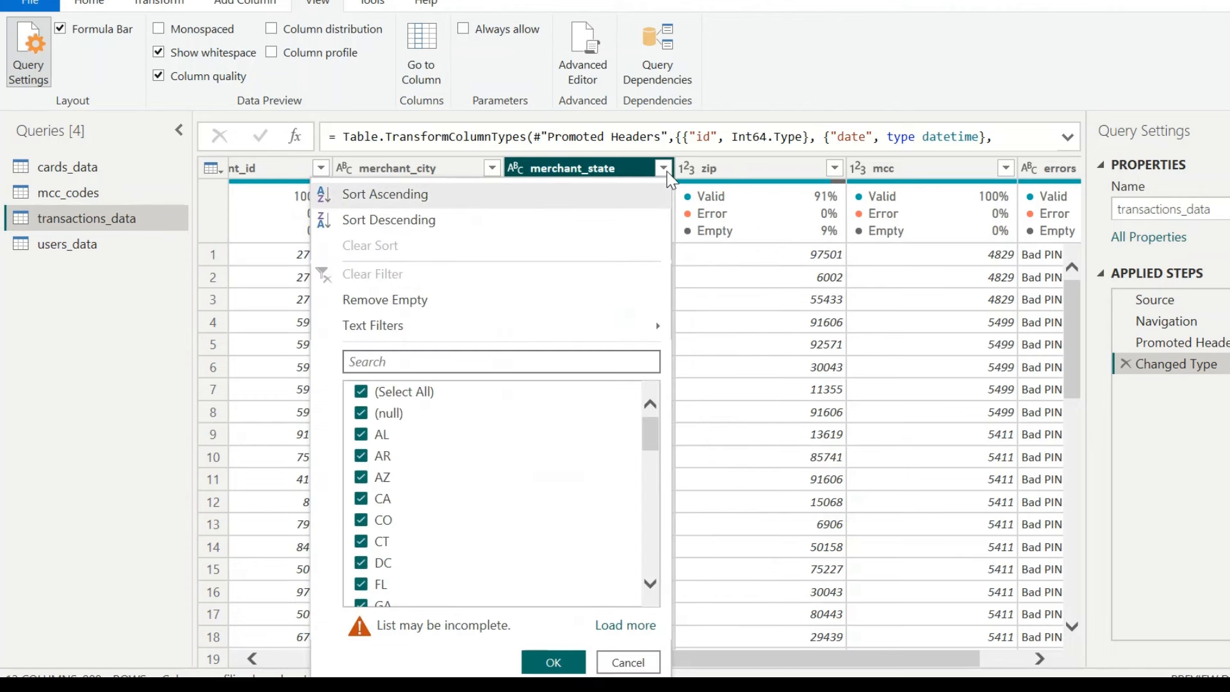
{"action": "left_click", "coordinate": [361, 391]}
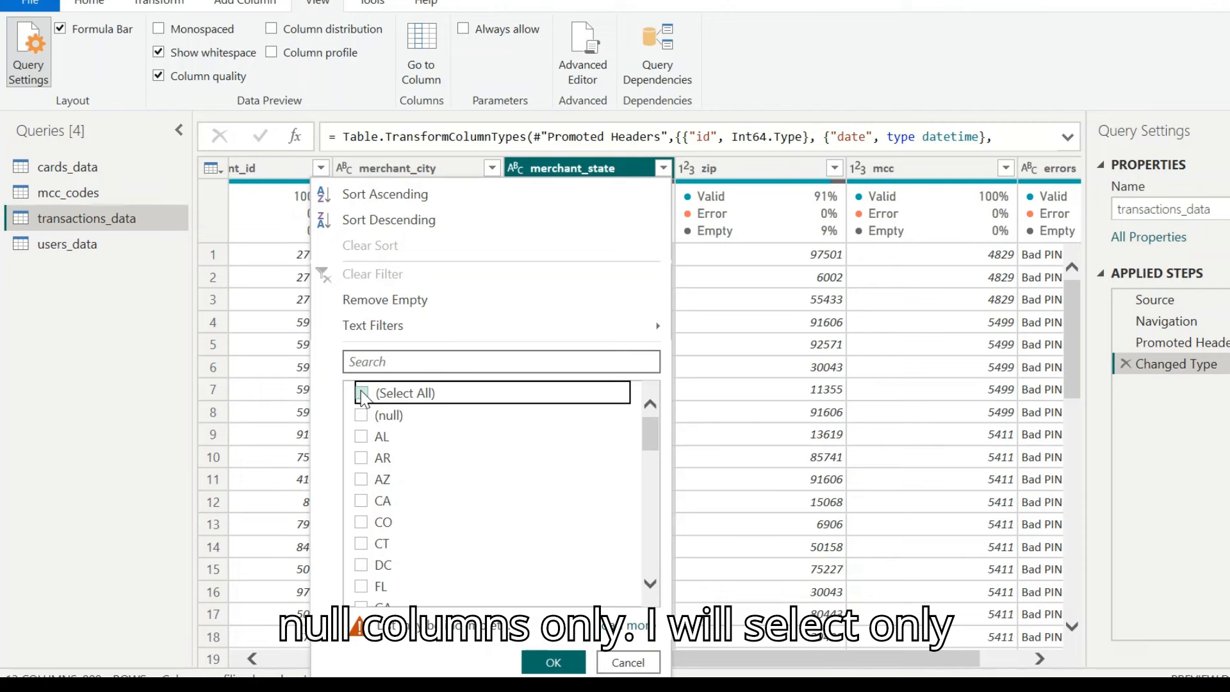
{"action": "left_click", "coordinate": [362, 413]}
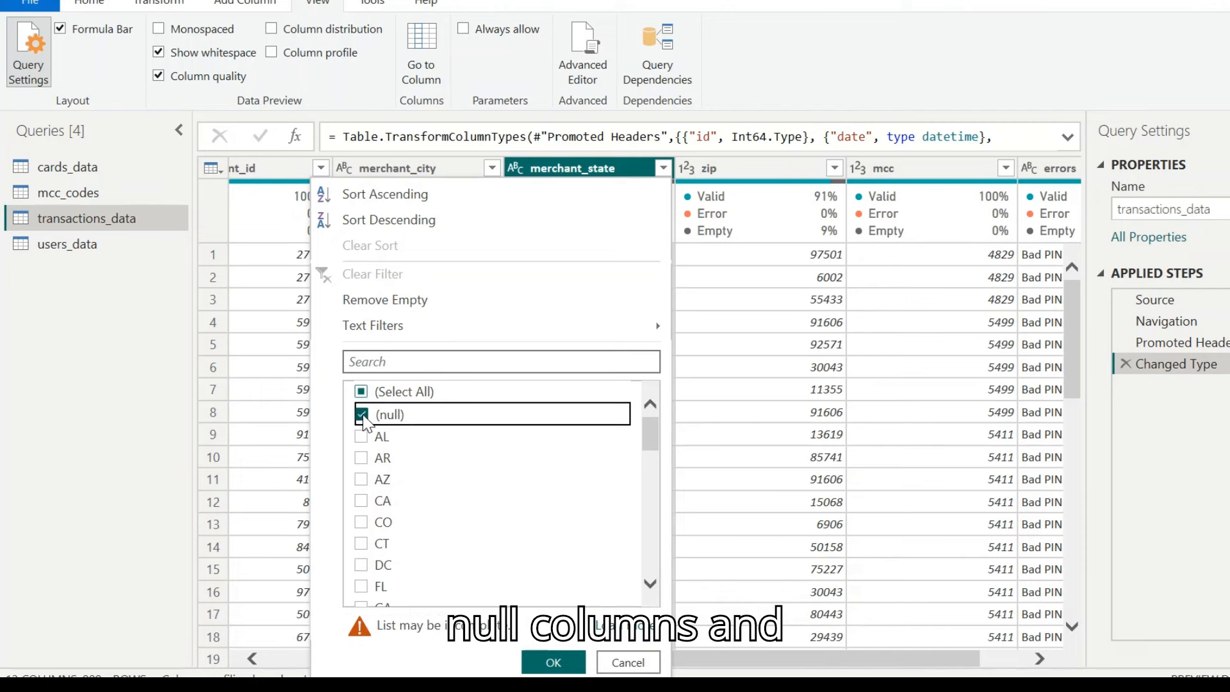
{"action": "left_click", "coordinate": [555, 661]}
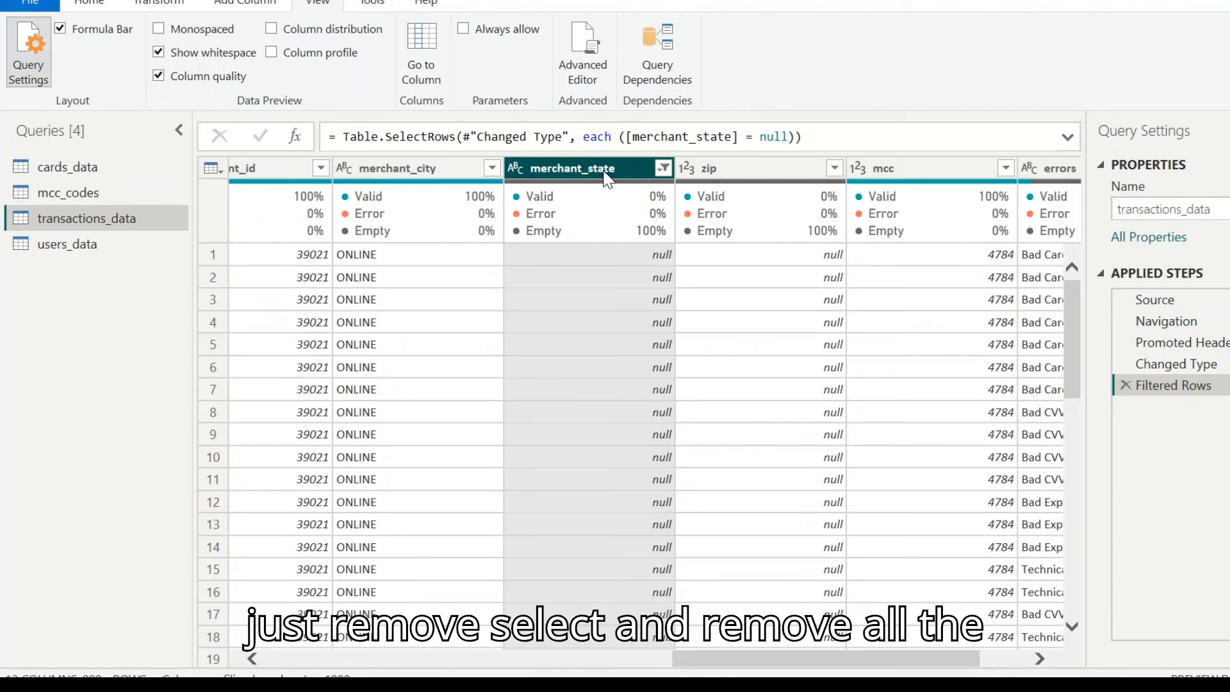
Step: Clear the null filter from the merchant_state column
{"action": "mouse_move", "coordinate": [663, 211]}
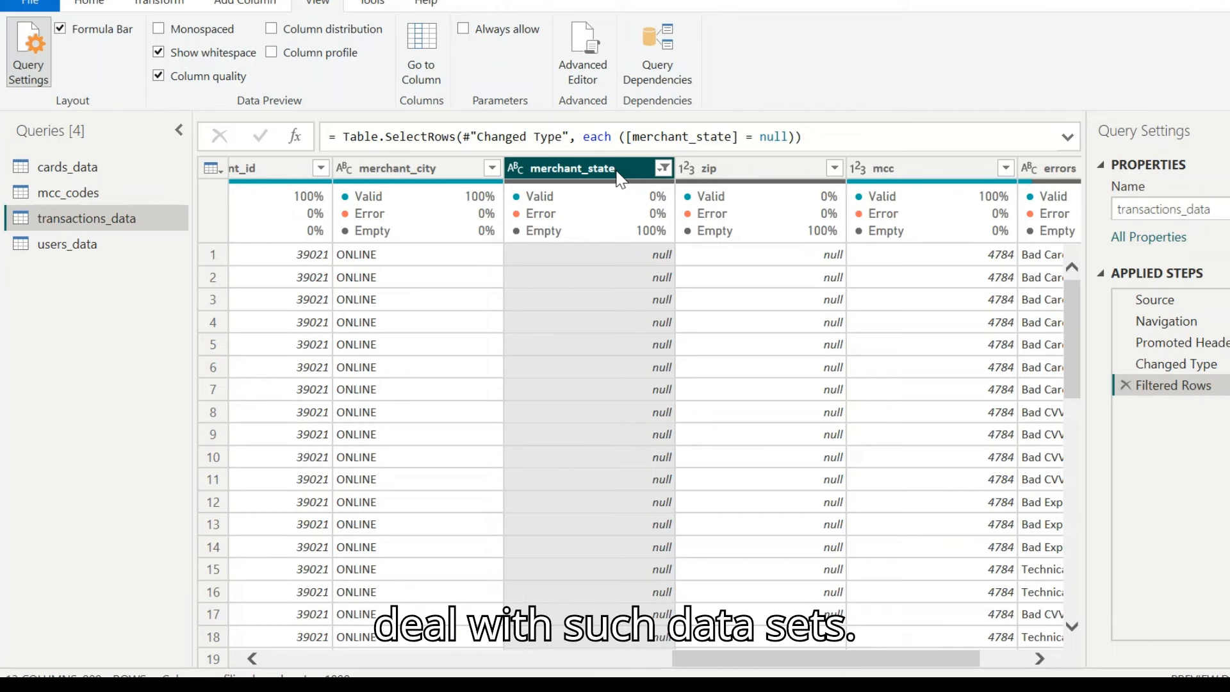
{"action": "left_click", "coordinate": [670, 171]}
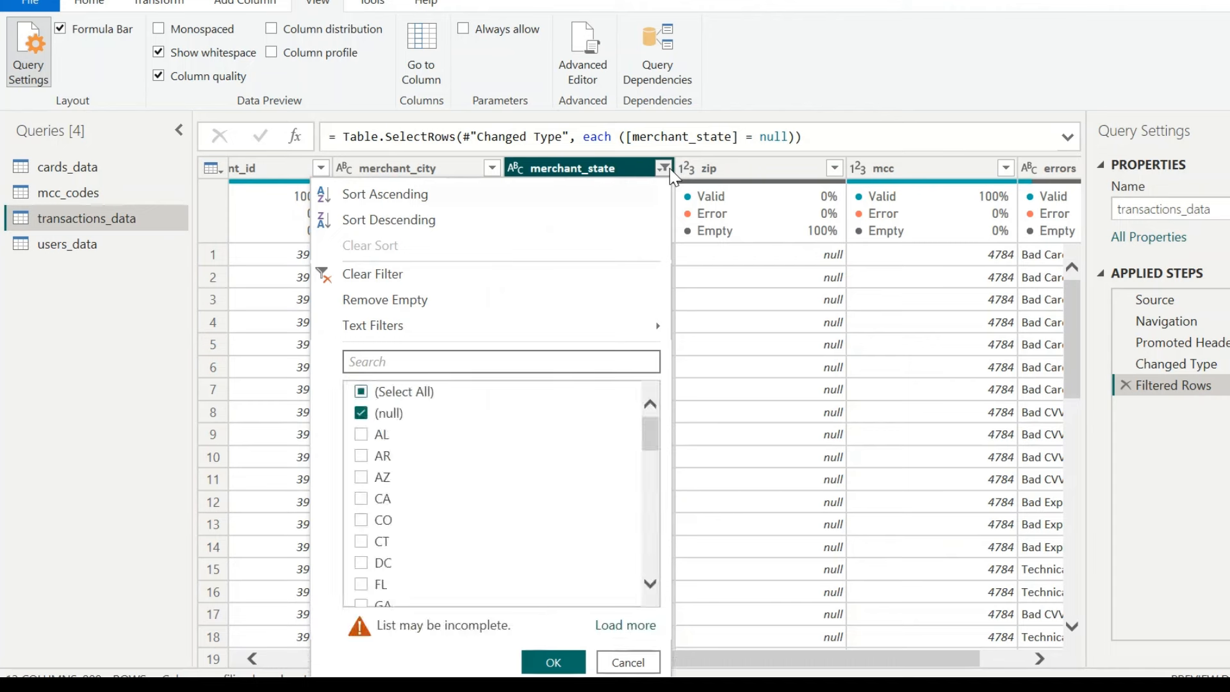
{"action": "left_click", "coordinate": [366, 275]}
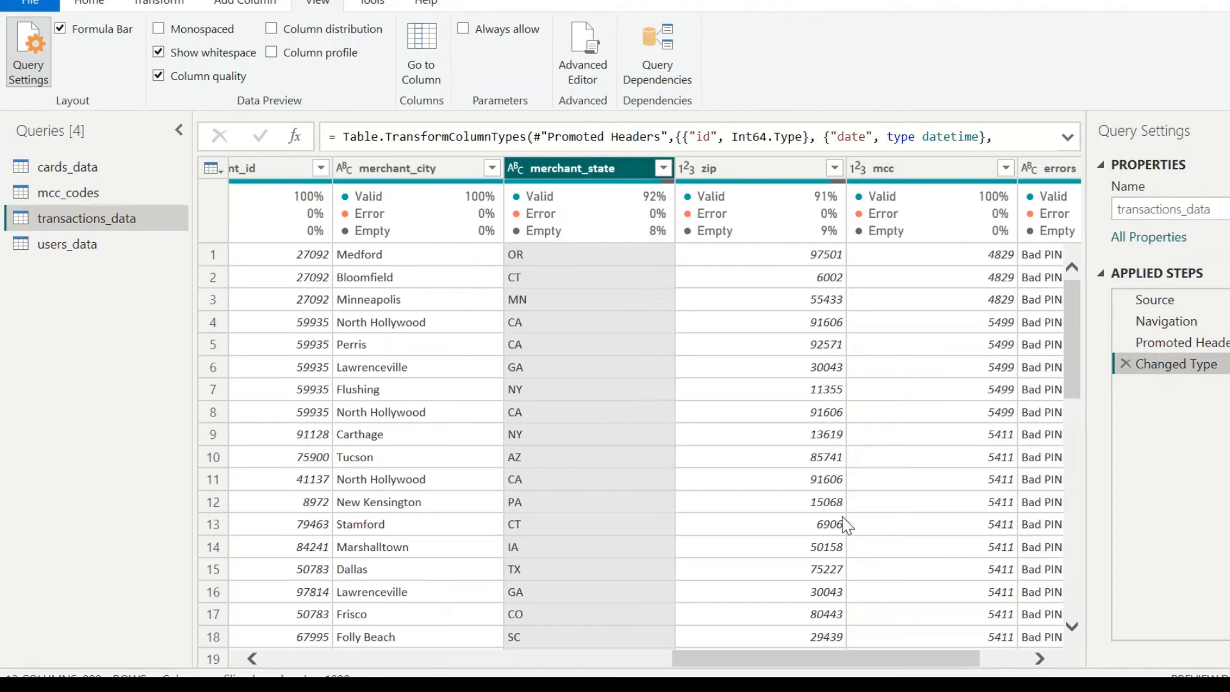
Step: Check the valid, error and empty percentages of the errors column in transactions_data and review its filter values
{"action": "left_click_drag", "start_coordinate": [851, 655], "coordinate": [897, 656]}
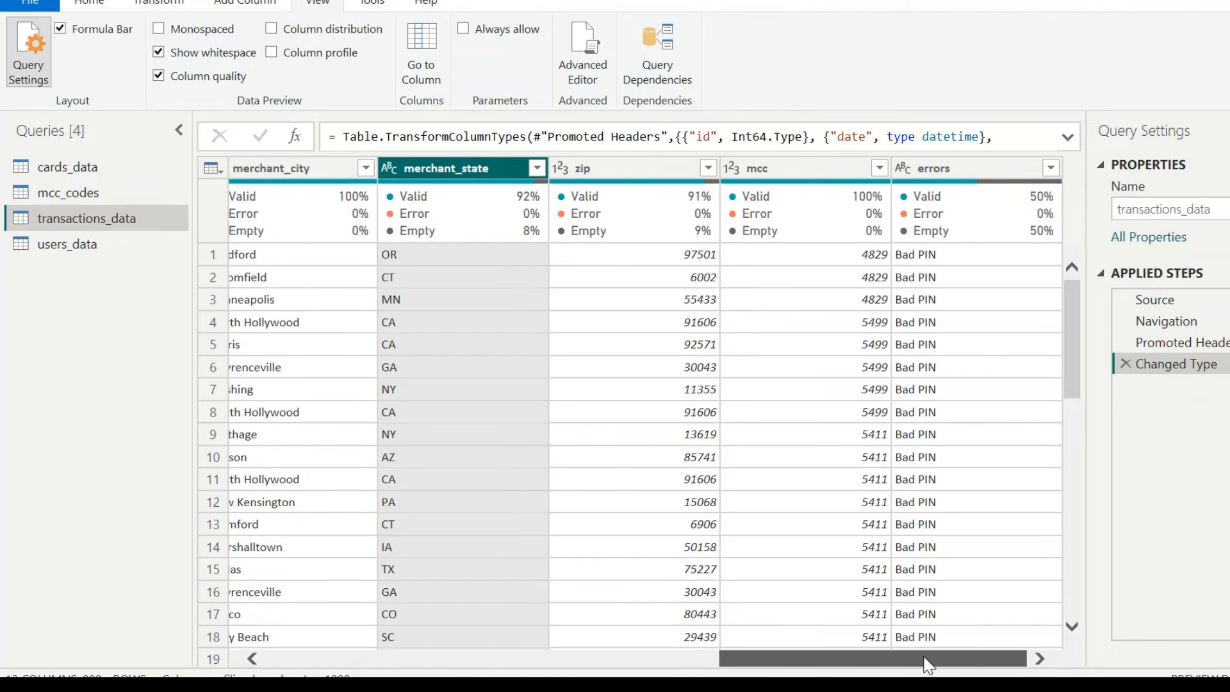
{"action": "mouse_move", "coordinate": [952, 196]}
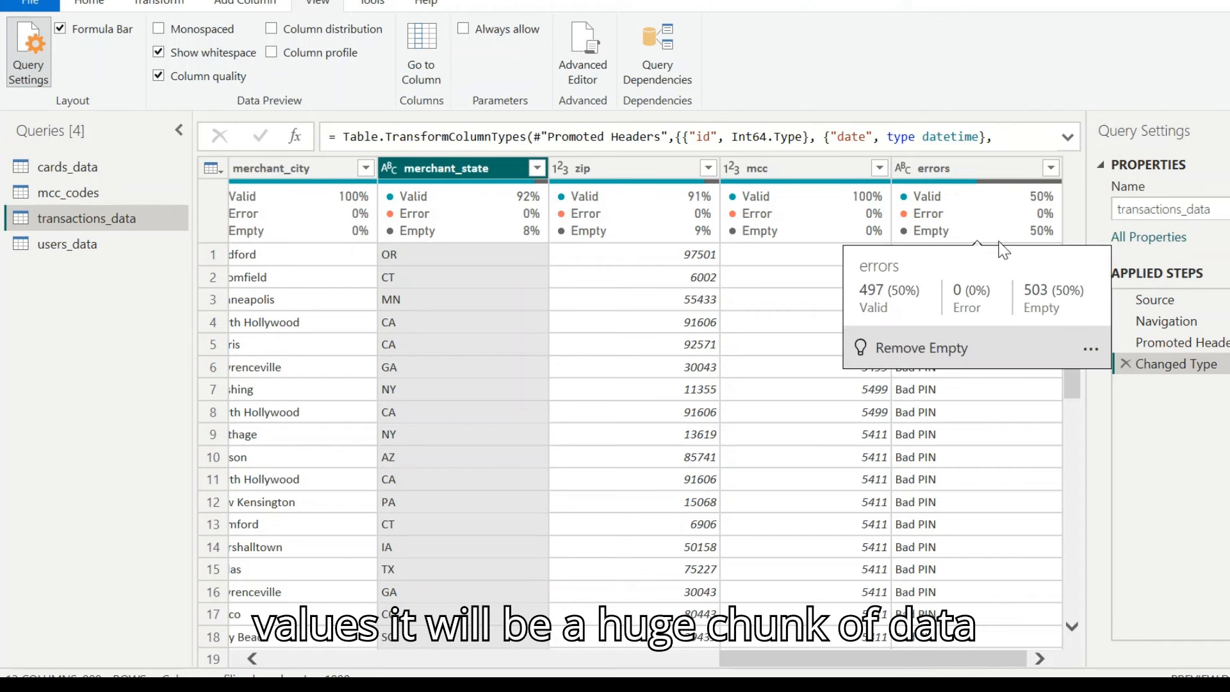
{"action": "mouse_move", "coordinate": [1042, 237]}
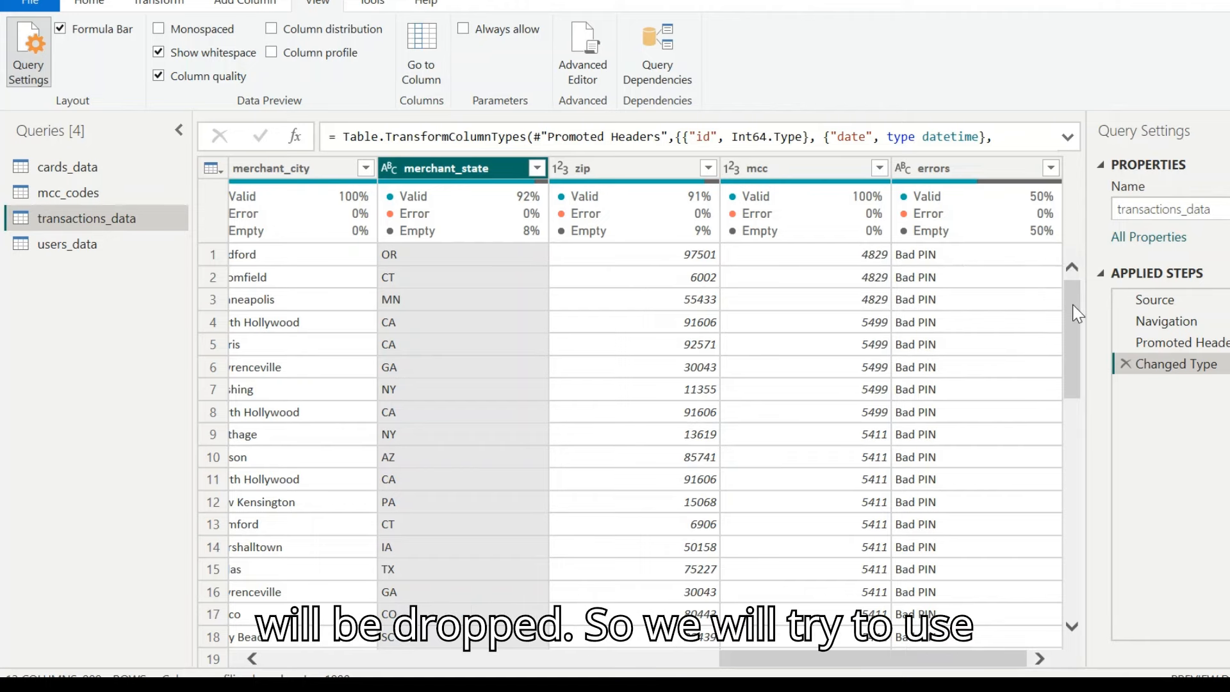
{"action": "left_click_drag", "start_coordinate": [1072, 305], "coordinate": [1081, 241]}
{"action": "left_click", "coordinate": [1051, 168]}
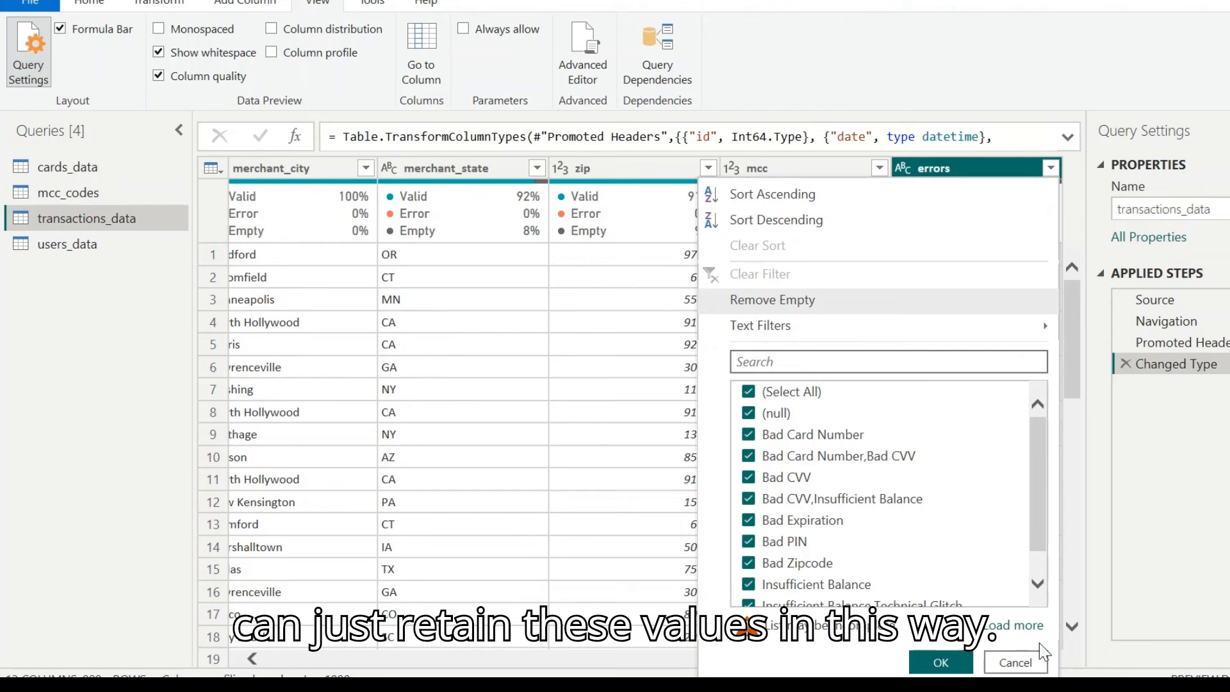
{"action": "left_click", "coordinate": [1026, 665]}
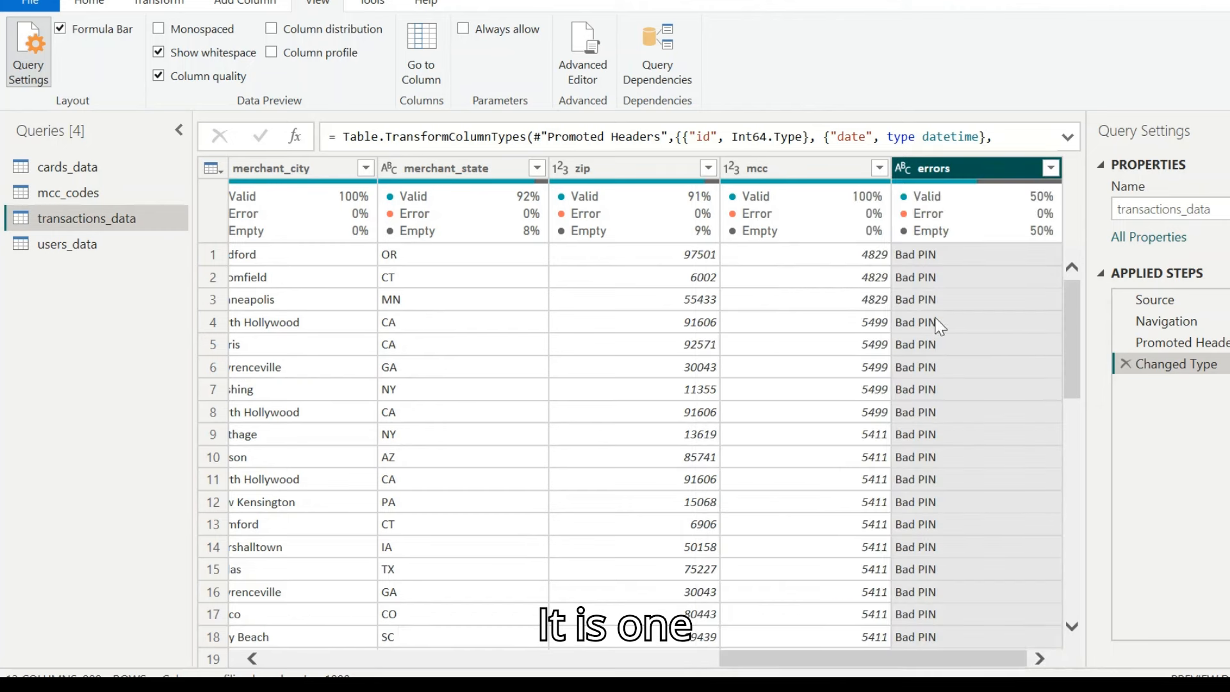
{"action": "left_click", "coordinate": [983, 301]}
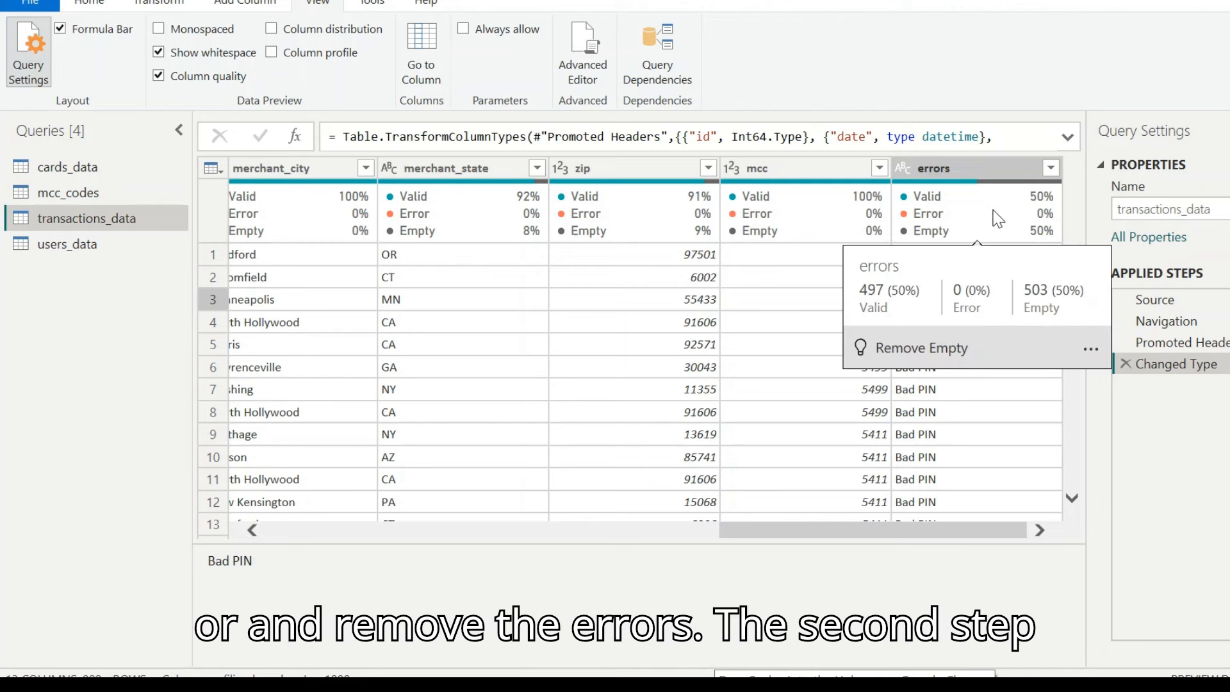
Step: Review the data types assigned to the mcc, zip and merchant_state columns of transactions_data
{"action": "left_click", "coordinate": [732, 170]}
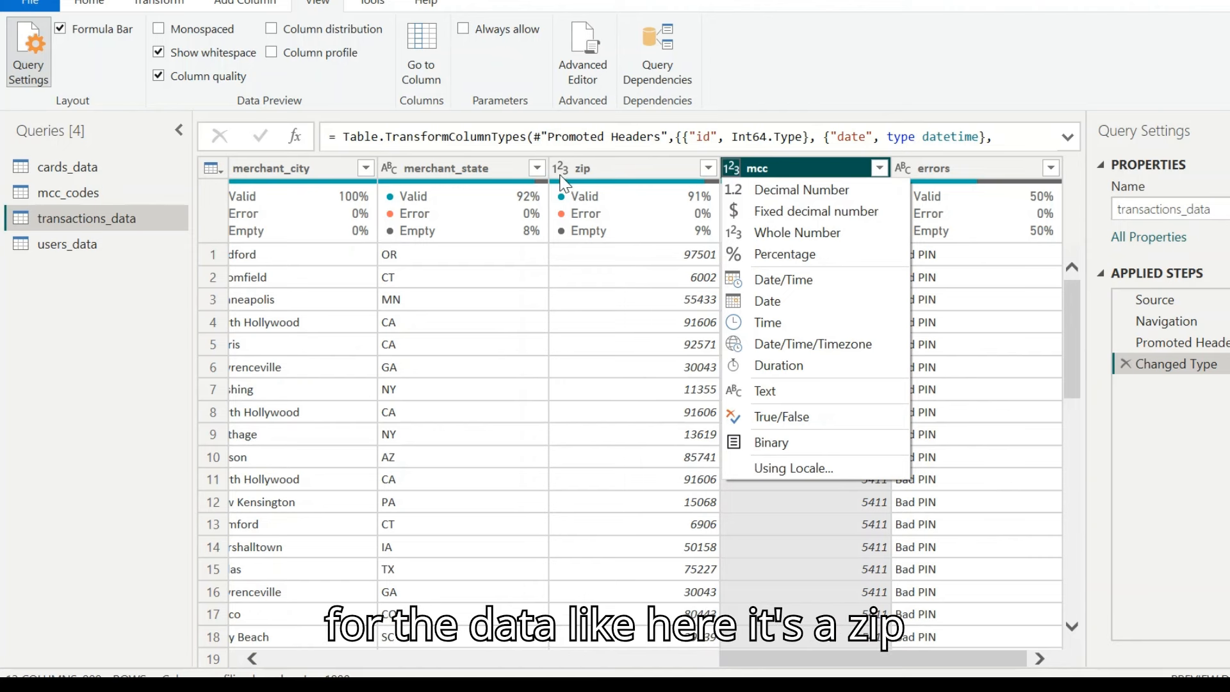
{"action": "key", "text": "Escape"}
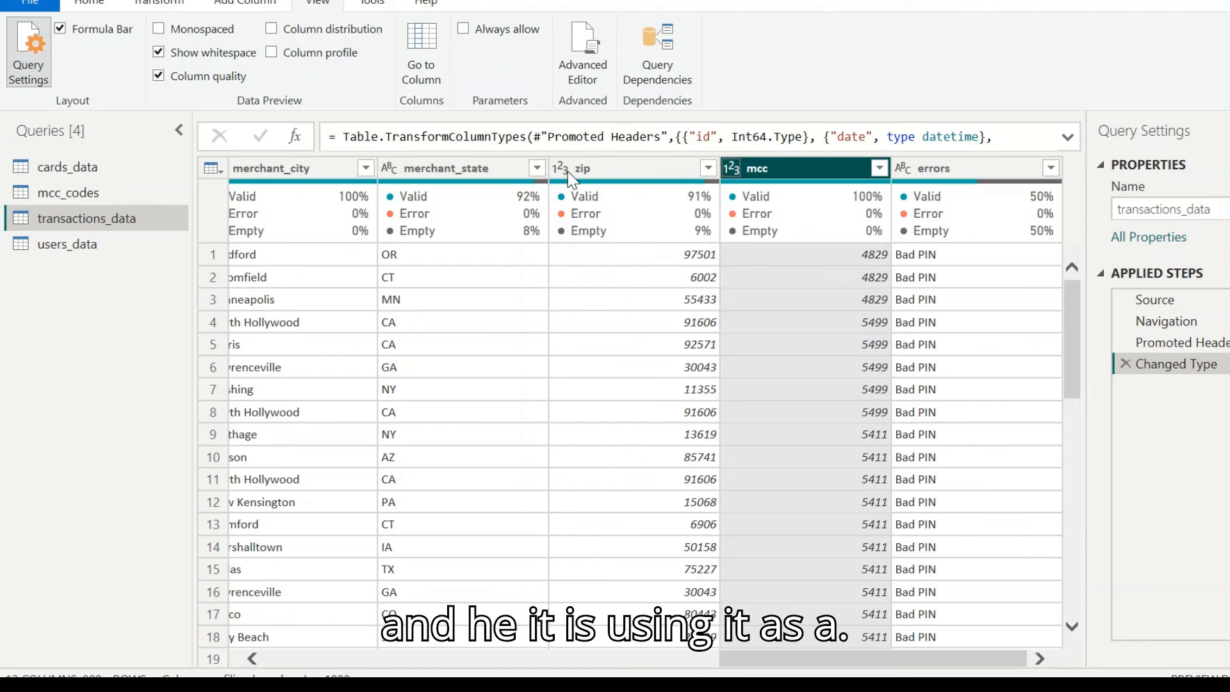
{"action": "left_click", "coordinate": [561, 169]}
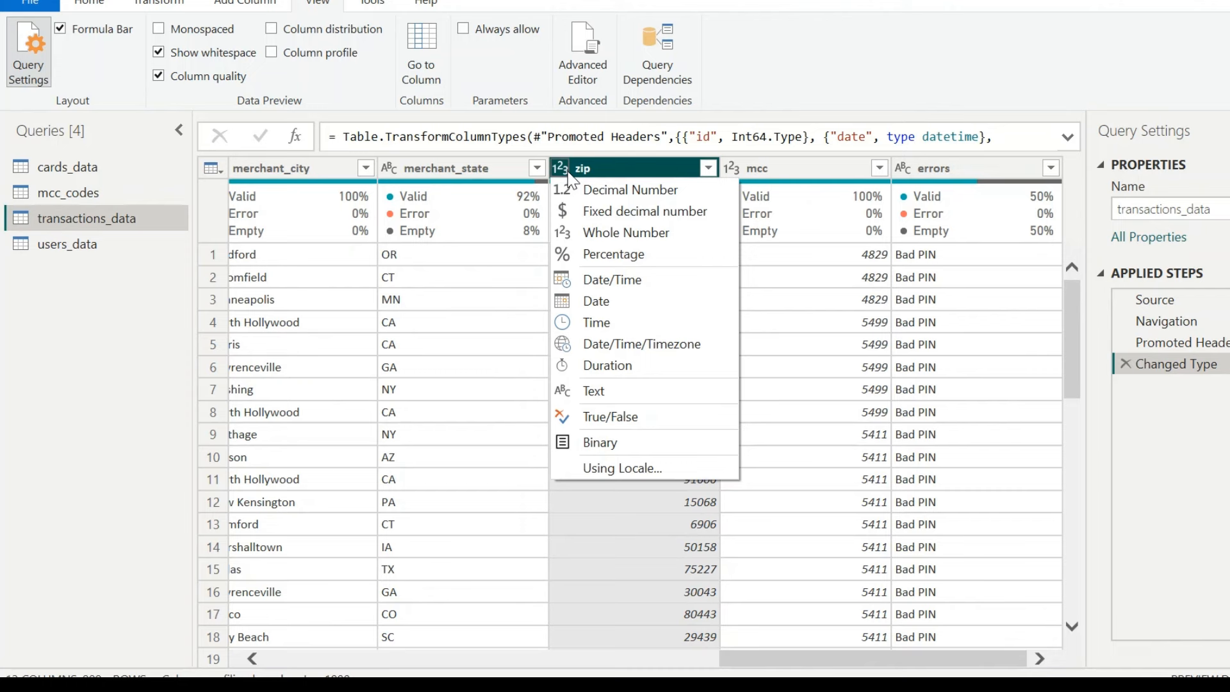
{"action": "left_click", "coordinate": [531, 555]}
{"action": "left_click", "coordinate": [532, 555]}
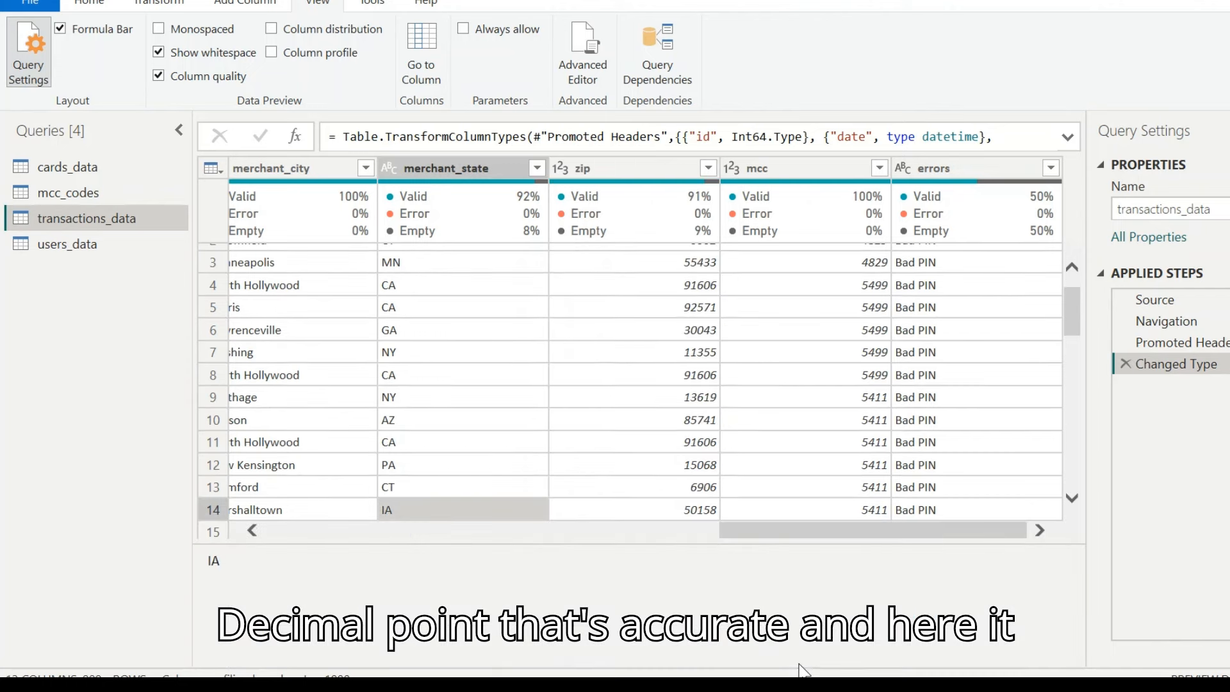
{"action": "left_click", "coordinate": [387, 170]}
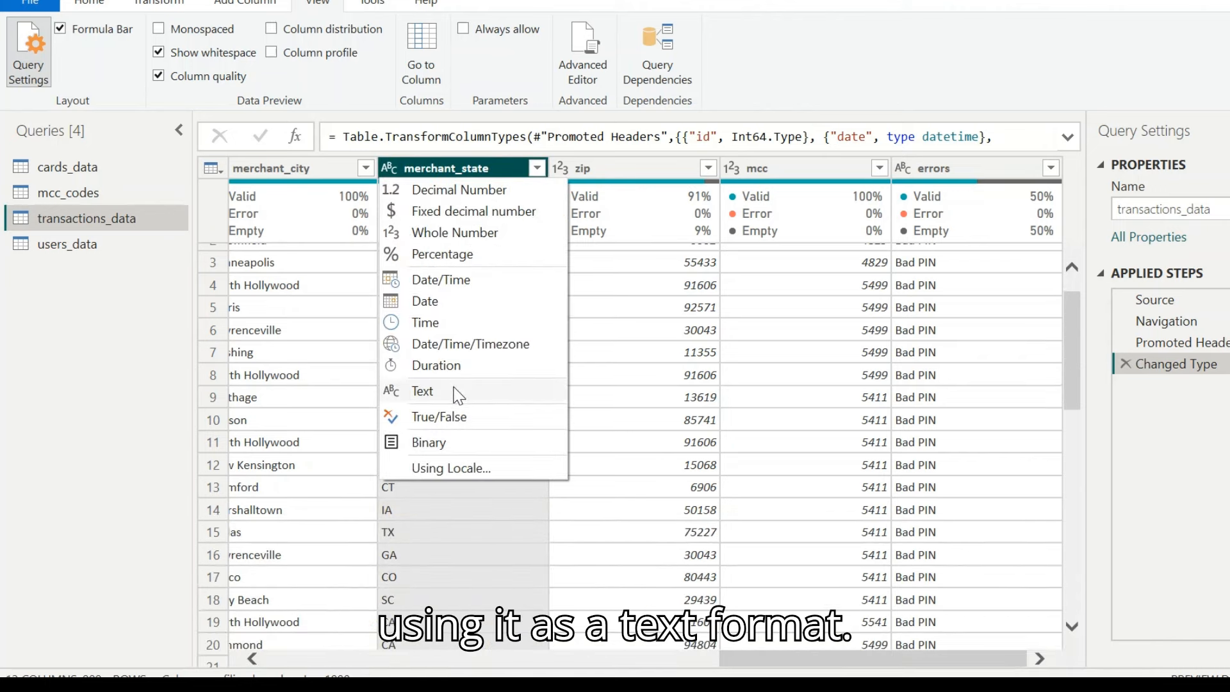
{"action": "left_click", "coordinate": [448, 512]}
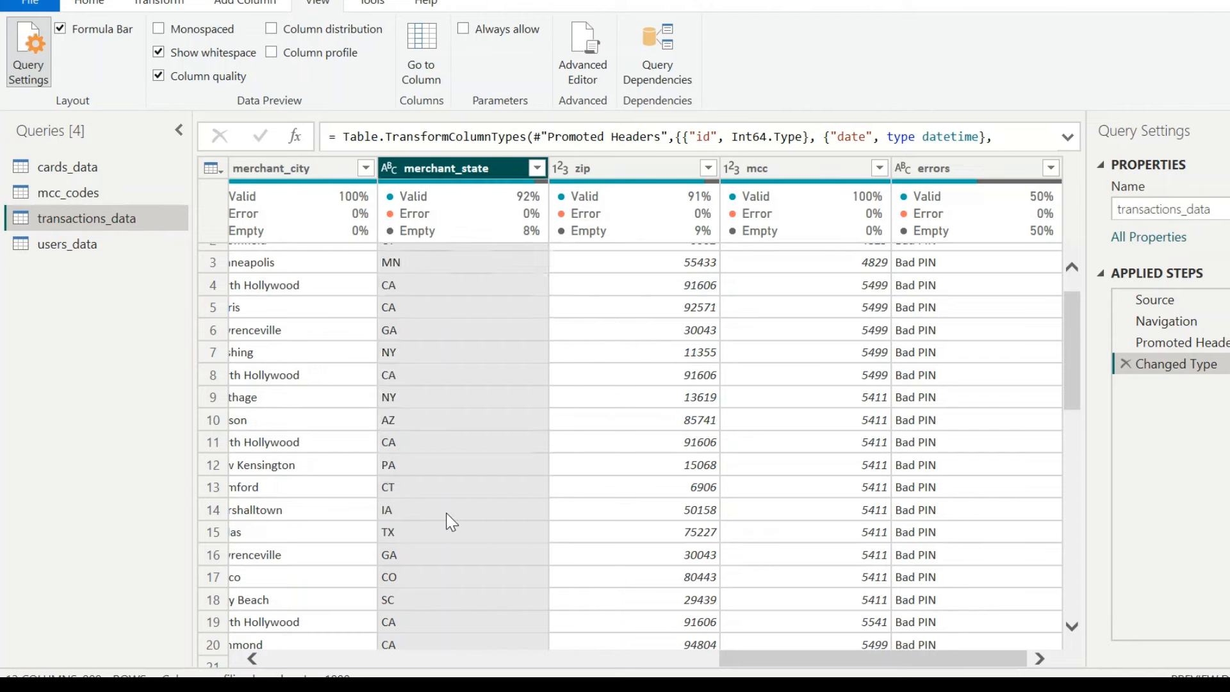
Step: Try reducing the date column of transactions_data to Date Only, and remove that applied transformation
{"action": "left_click_drag", "start_coordinate": [850, 541], "coordinate": [344, 524]}
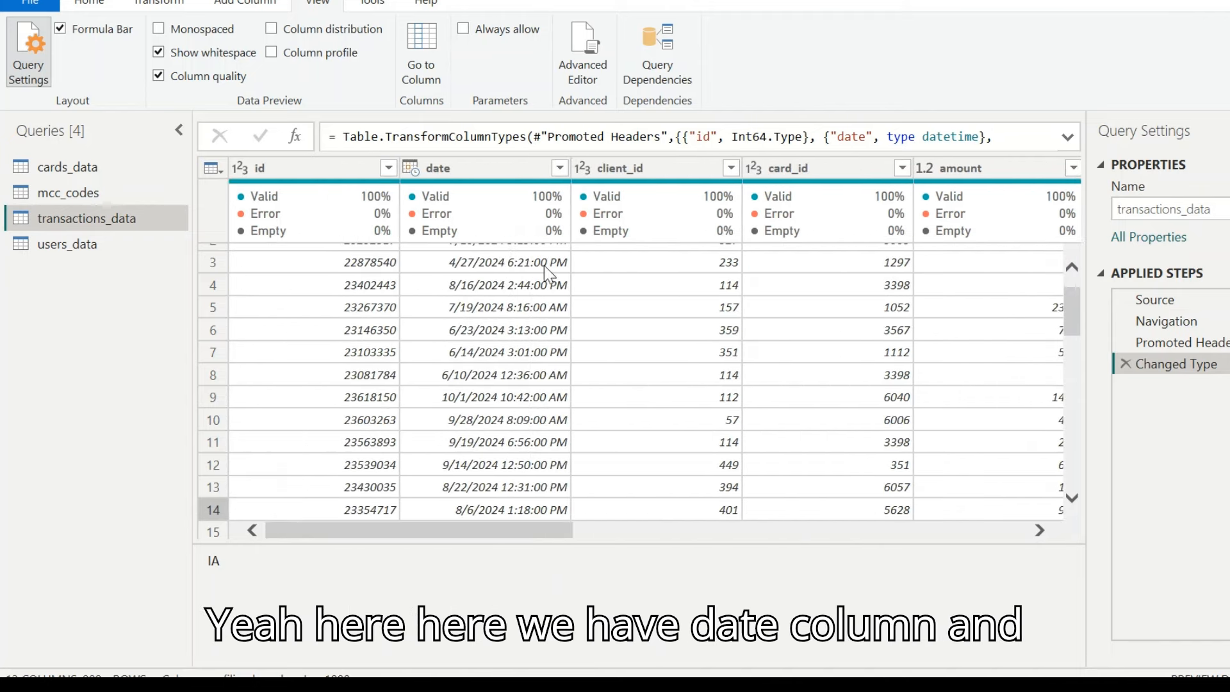
{"action": "right_click", "coordinate": [413, 163]}
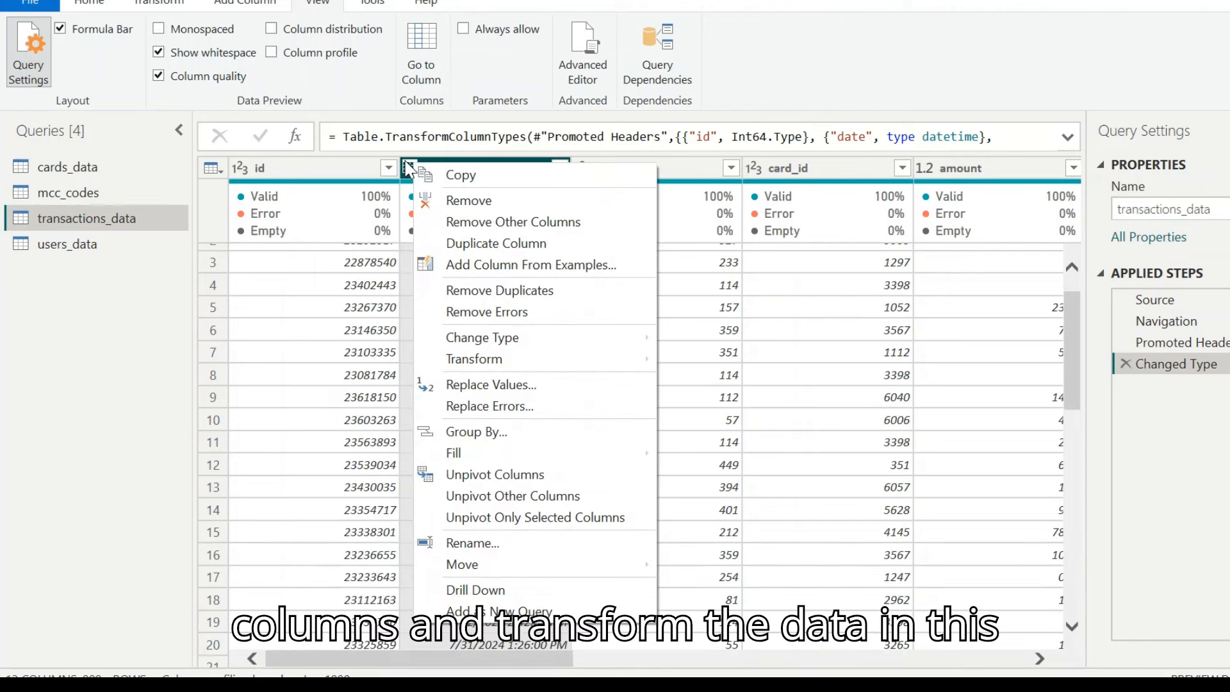
{"action": "mouse_move", "coordinate": [489, 359]}
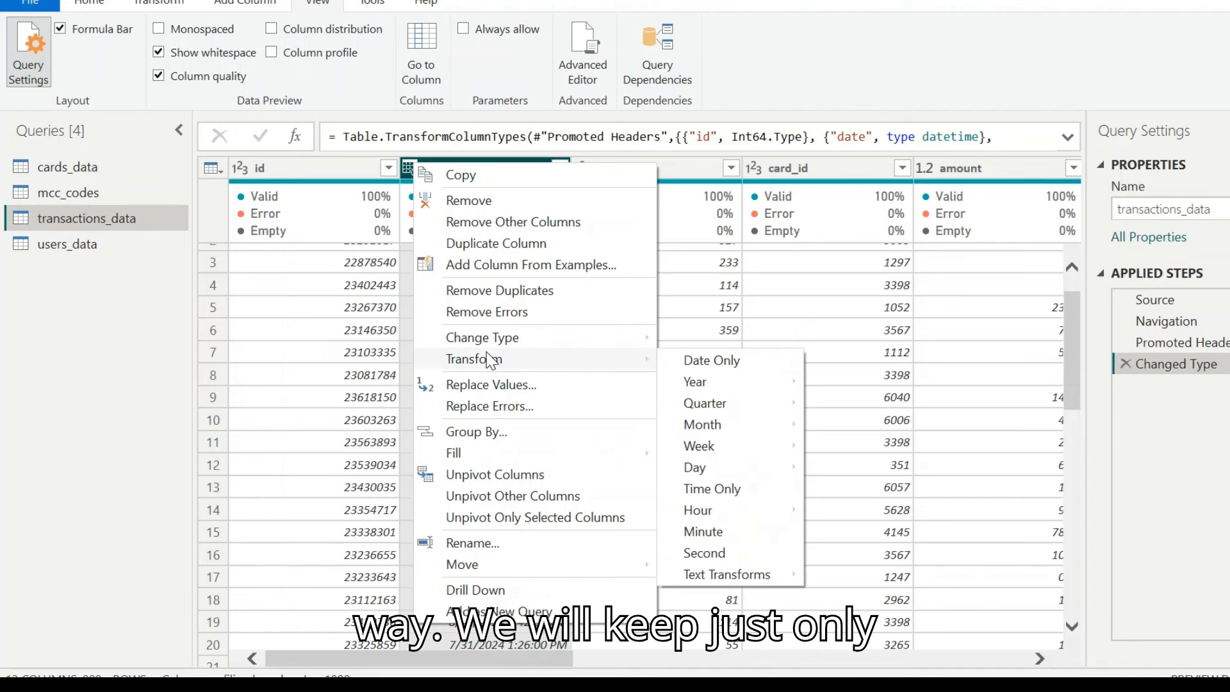
{"action": "left_click", "coordinate": [729, 366]}
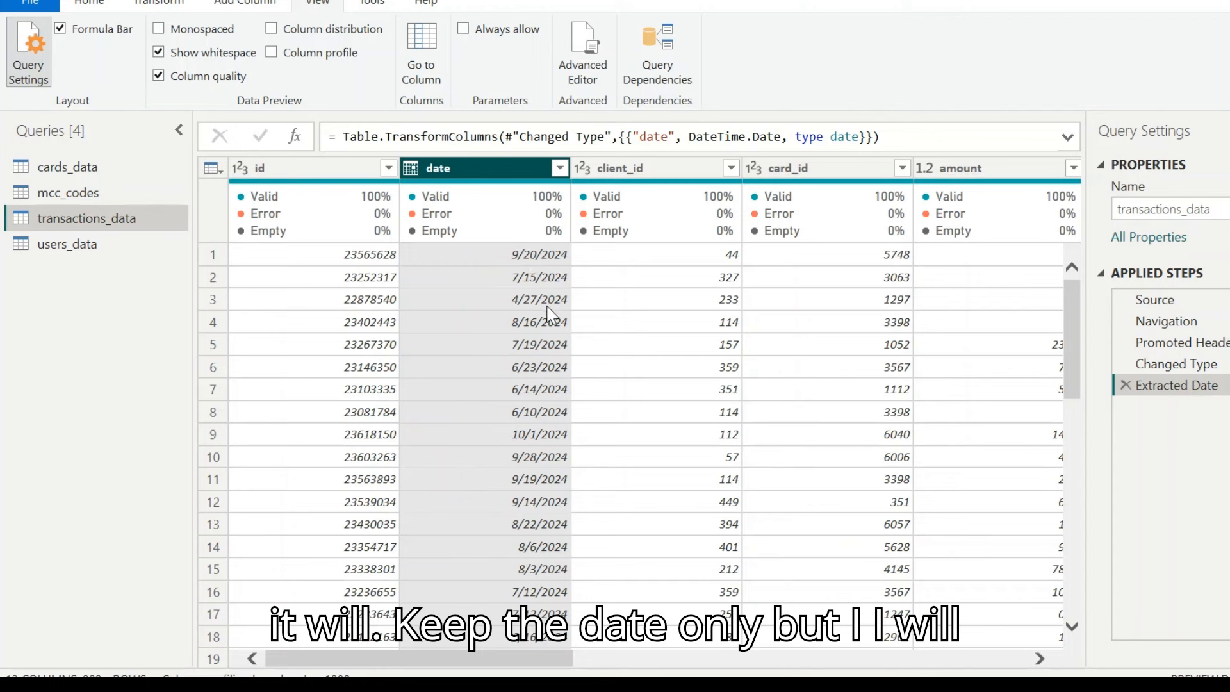
{"action": "left_click", "coordinate": [1125, 386]}
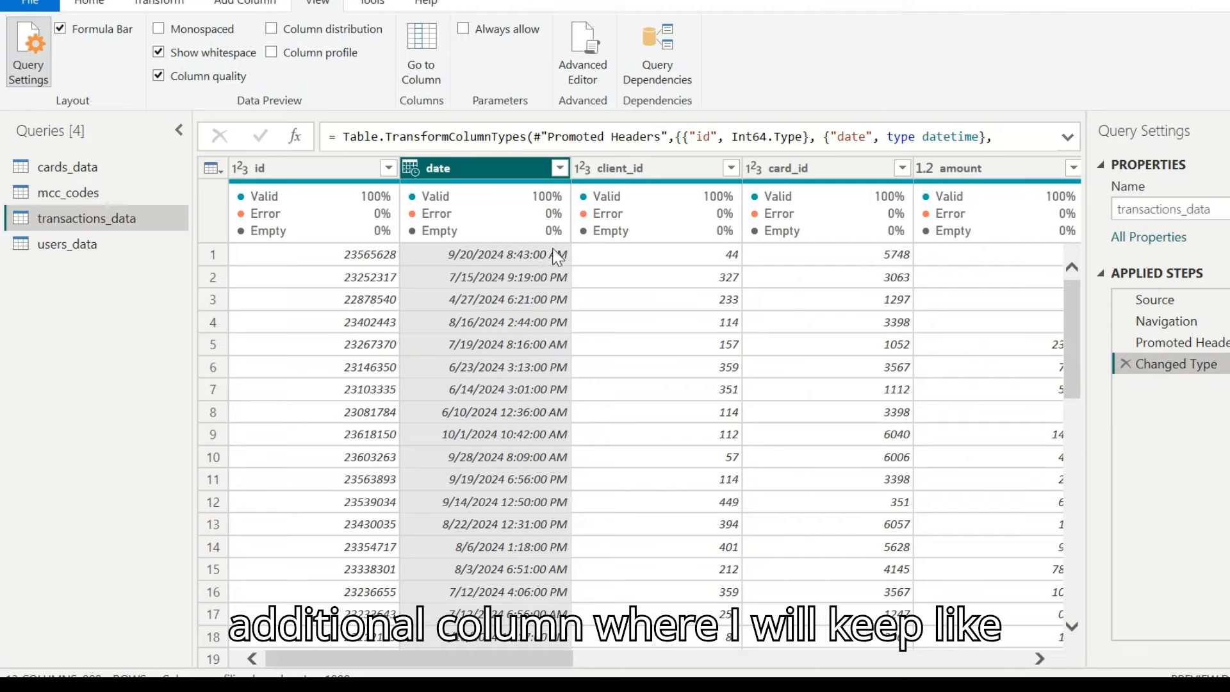
Step: Duplicate the date column of transactions_data and transform the copy to Time Only
{"action": "right_click", "coordinate": [511, 175]}
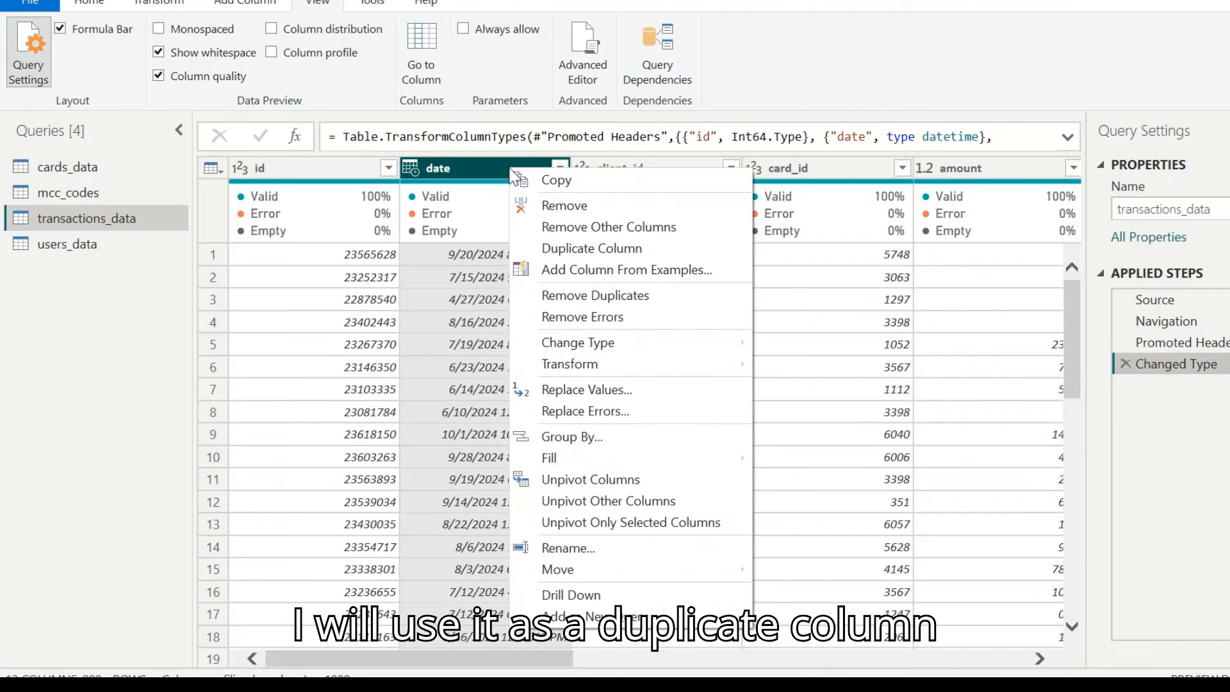
{"action": "left_click", "coordinate": [588, 250]}
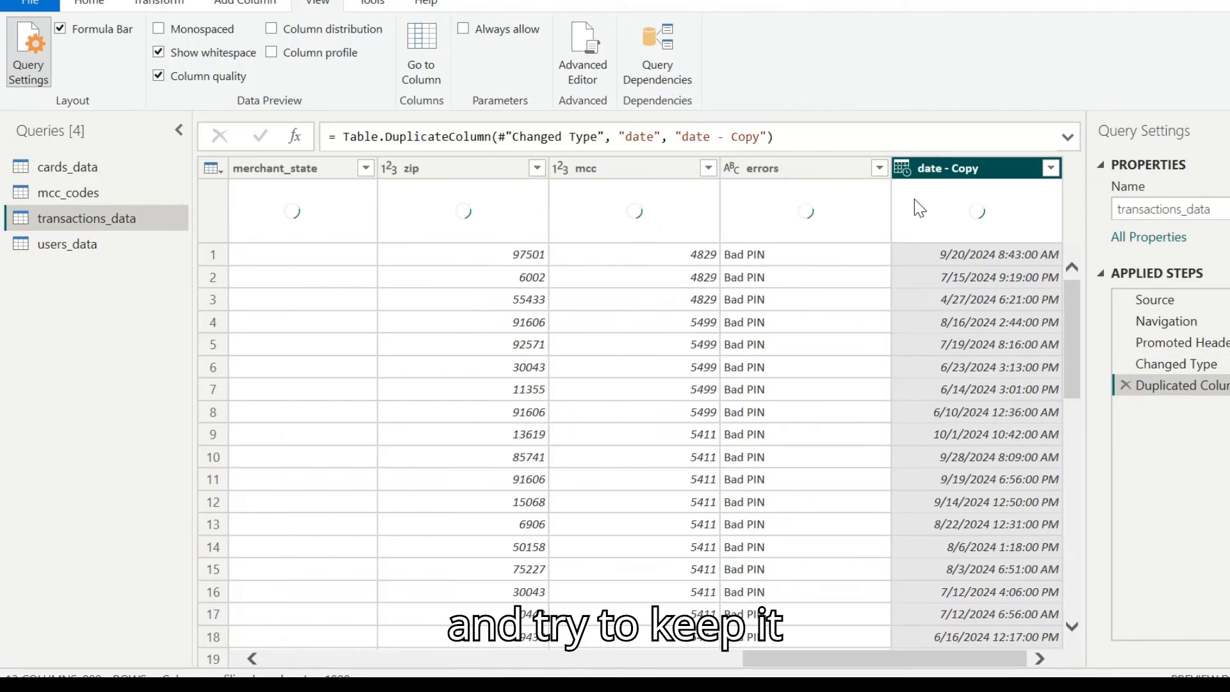
{"action": "right_click", "coordinate": [943, 166]}
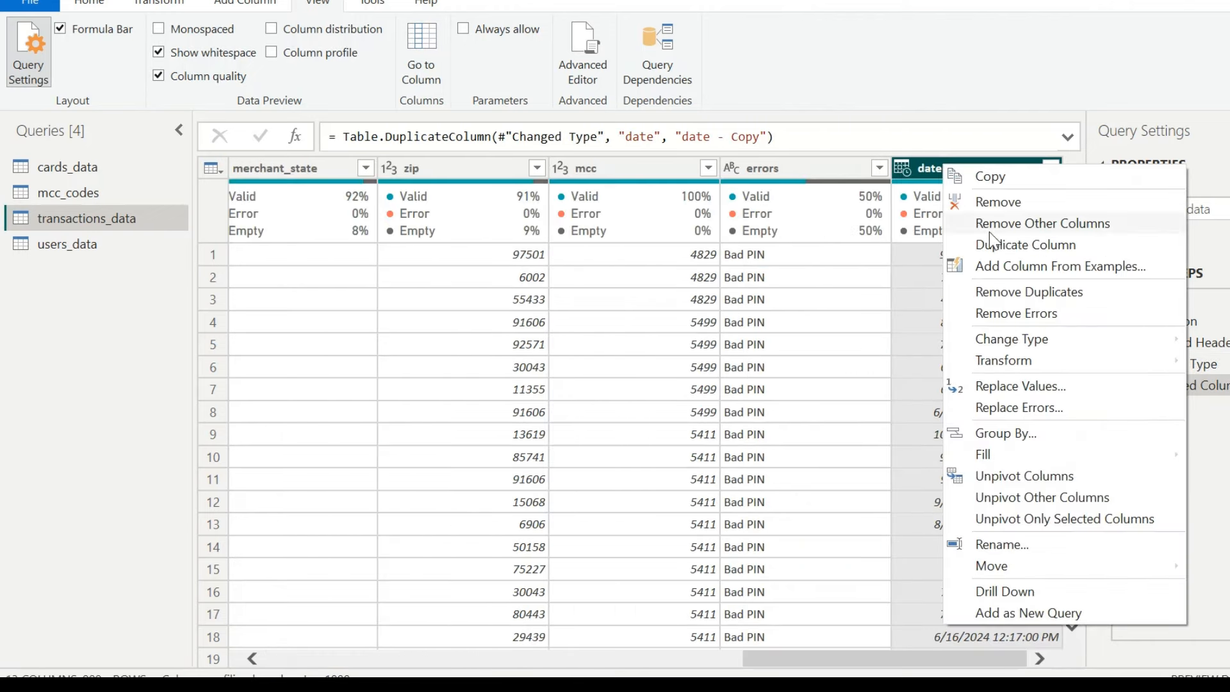
{"action": "mouse_move", "coordinate": [1017, 368]}
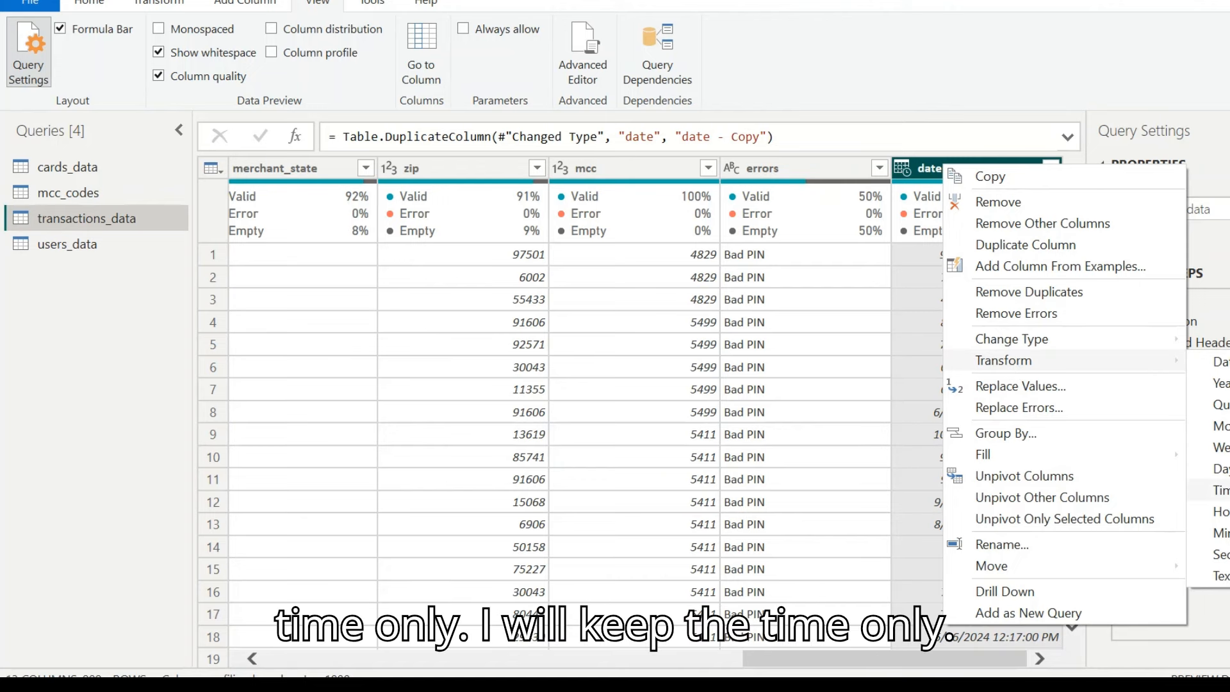
{"action": "left_click", "coordinate": [1219, 490]}
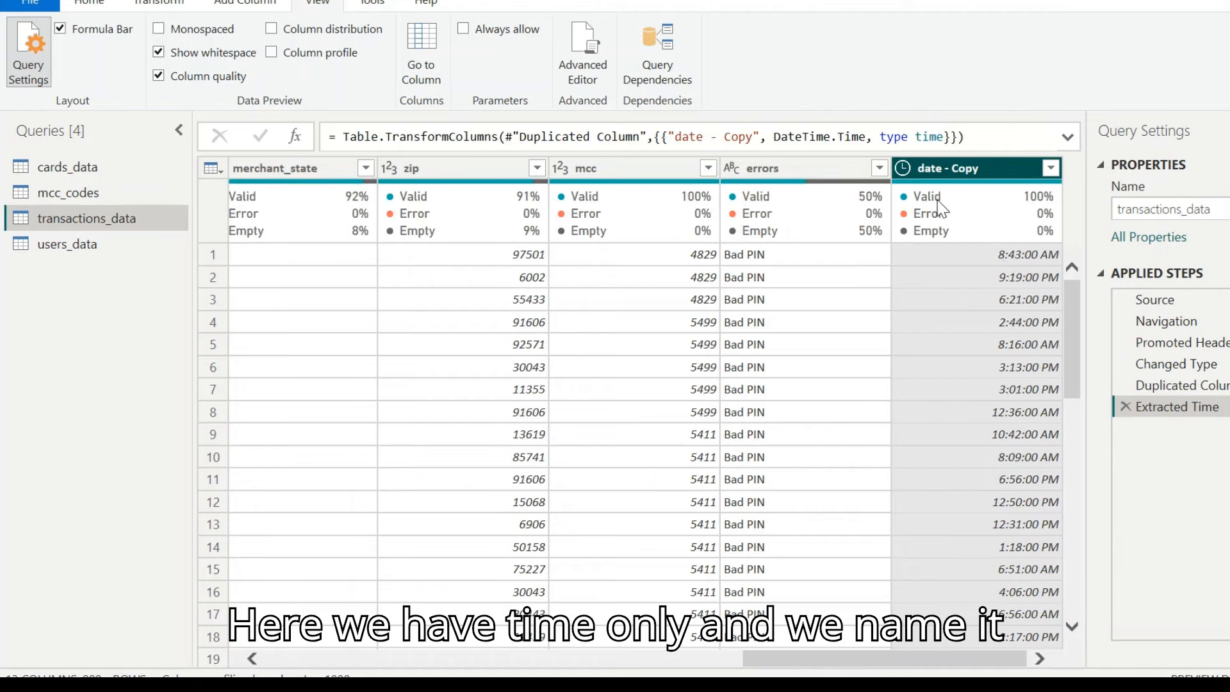
Step: Rename the duplicated date column of transactions_data as Time
{"action": "right_click", "coordinate": [928, 169]}
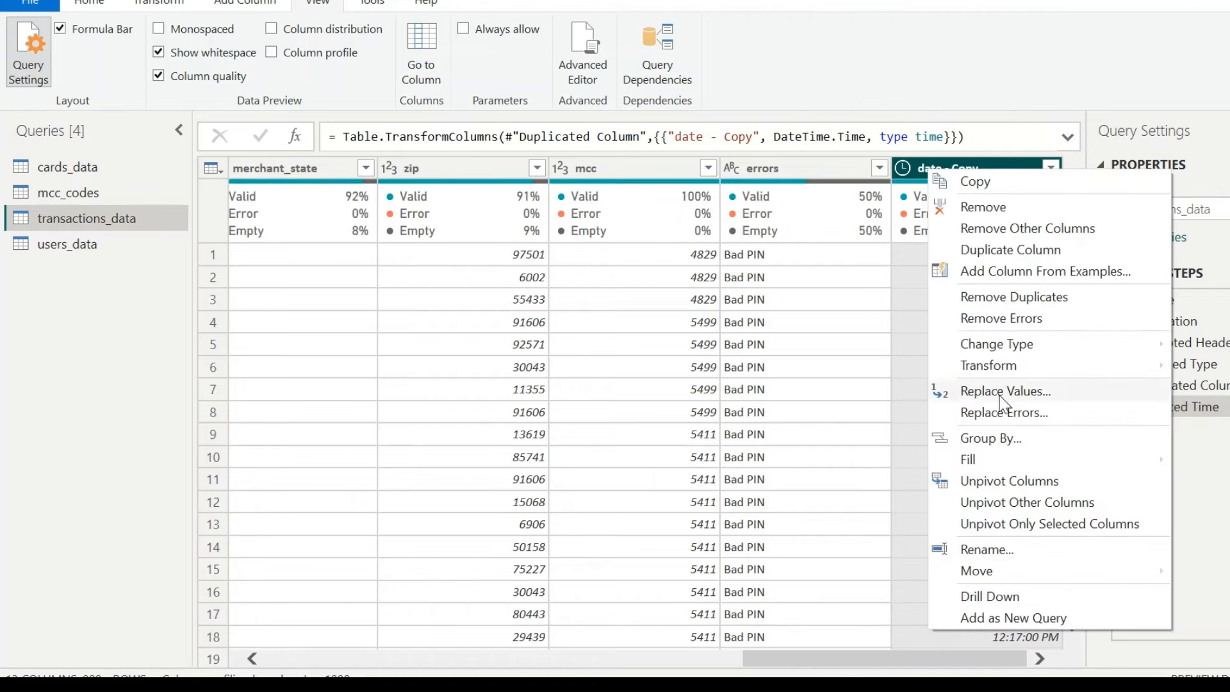
{"action": "left_click", "coordinate": [989, 551]}
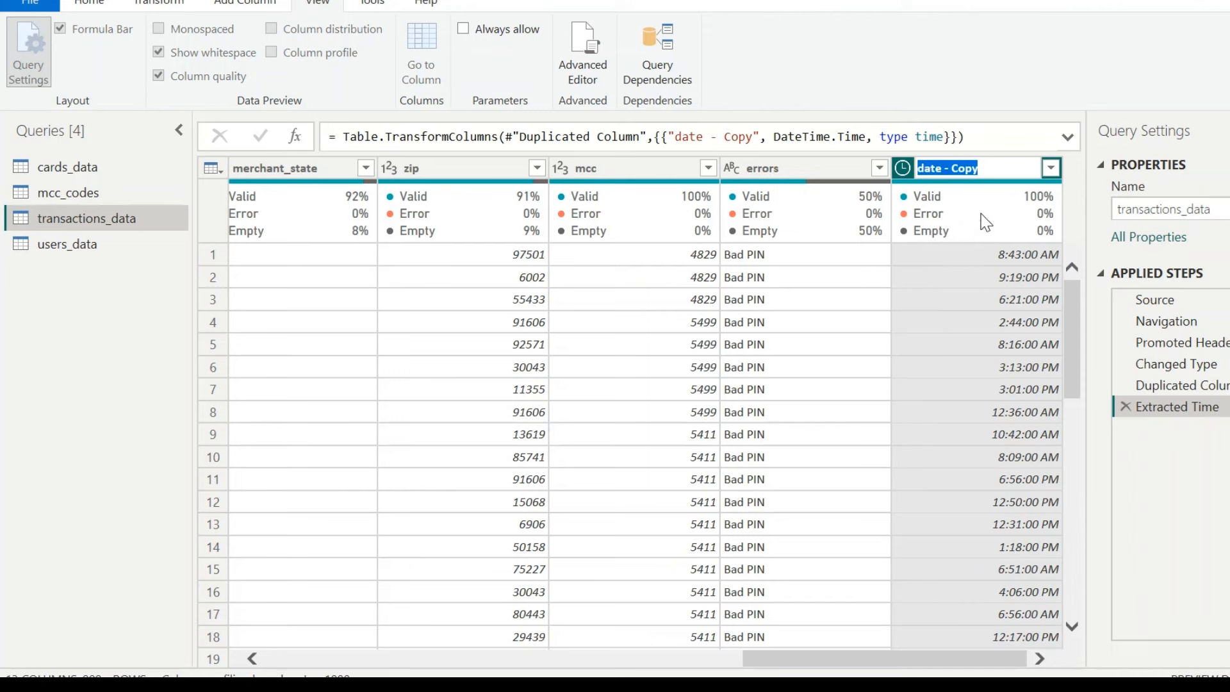
{"action": "type", "text": "Time"}
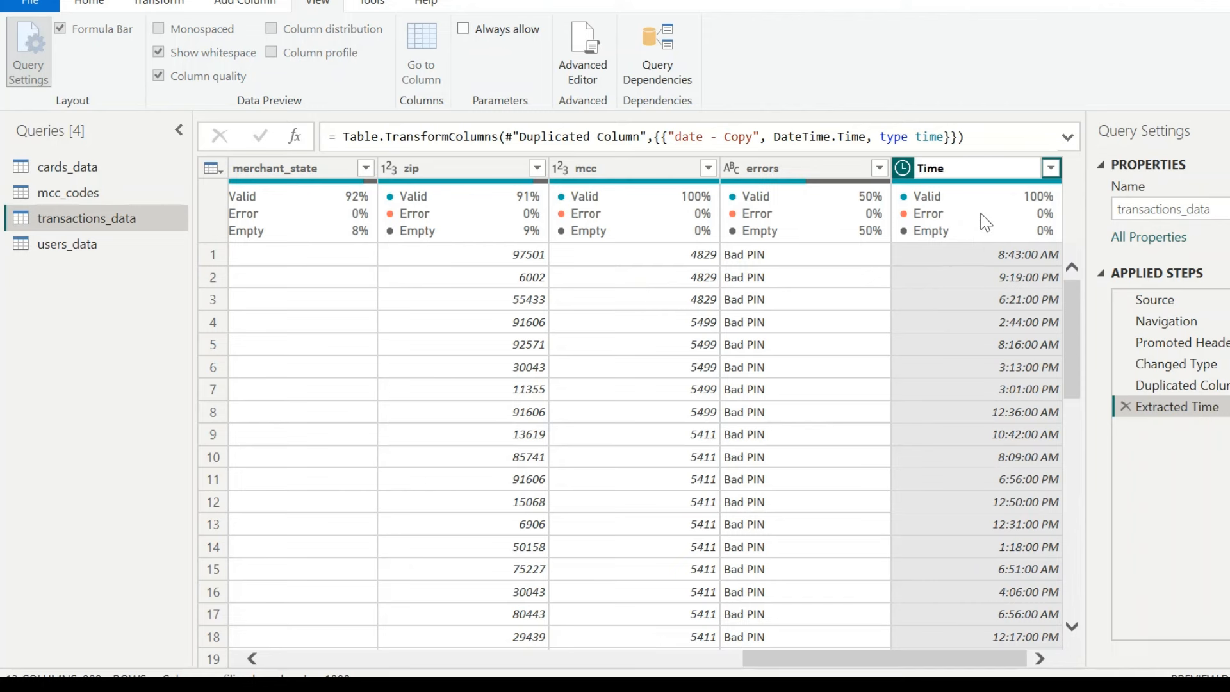
{"action": "key", "text": "Return"}
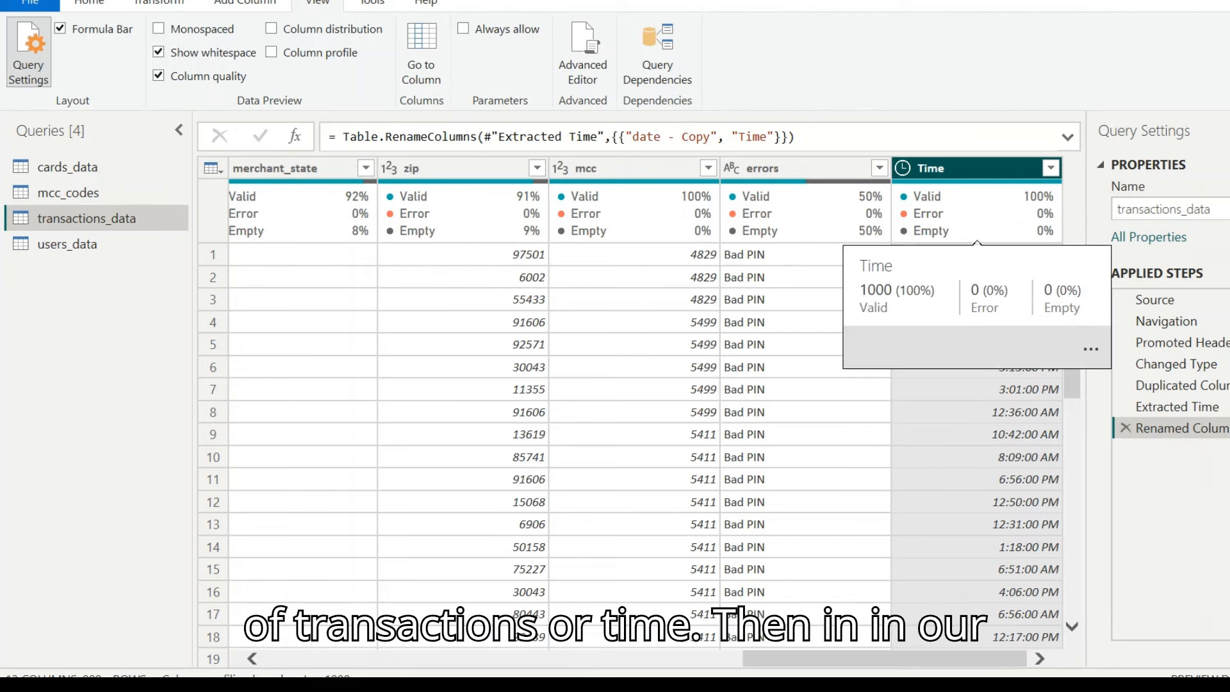
Step: Transform the original date column of transactions_data to Date Only
{"action": "left_click_drag", "start_coordinate": [888, 648], "coordinate": [377, 648]}
{"action": "left_click", "coordinate": [449, 170]}
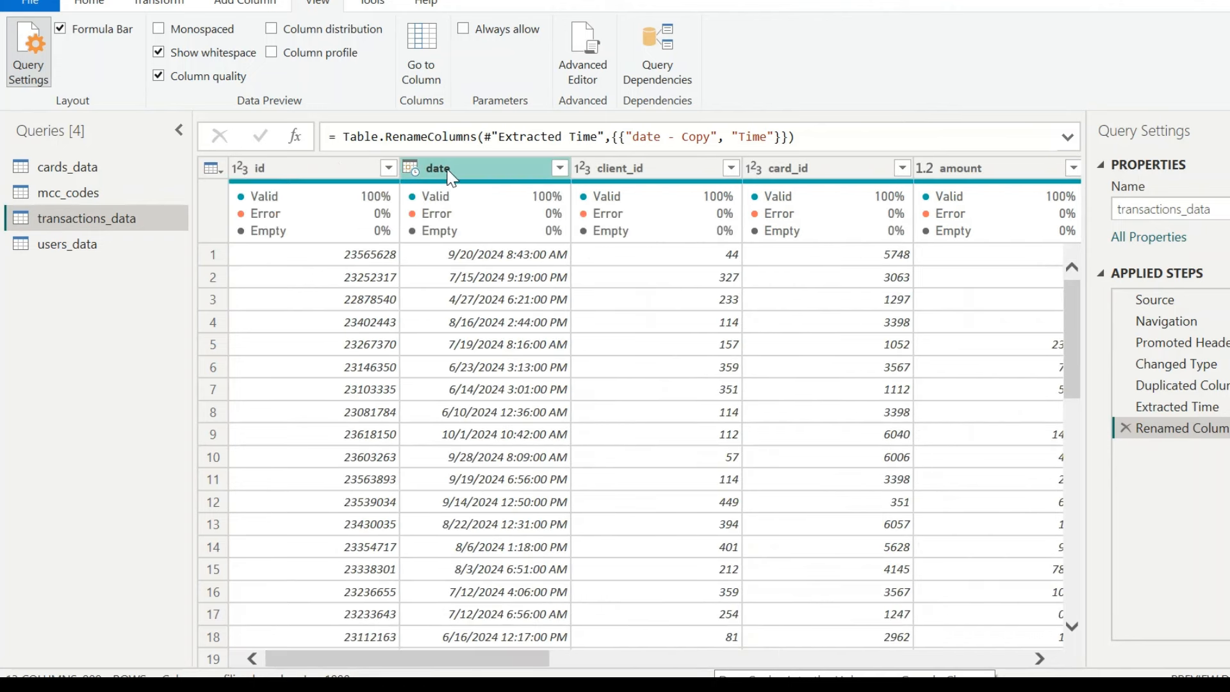
{"action": "right_click", "coordinate": [462, 172]}
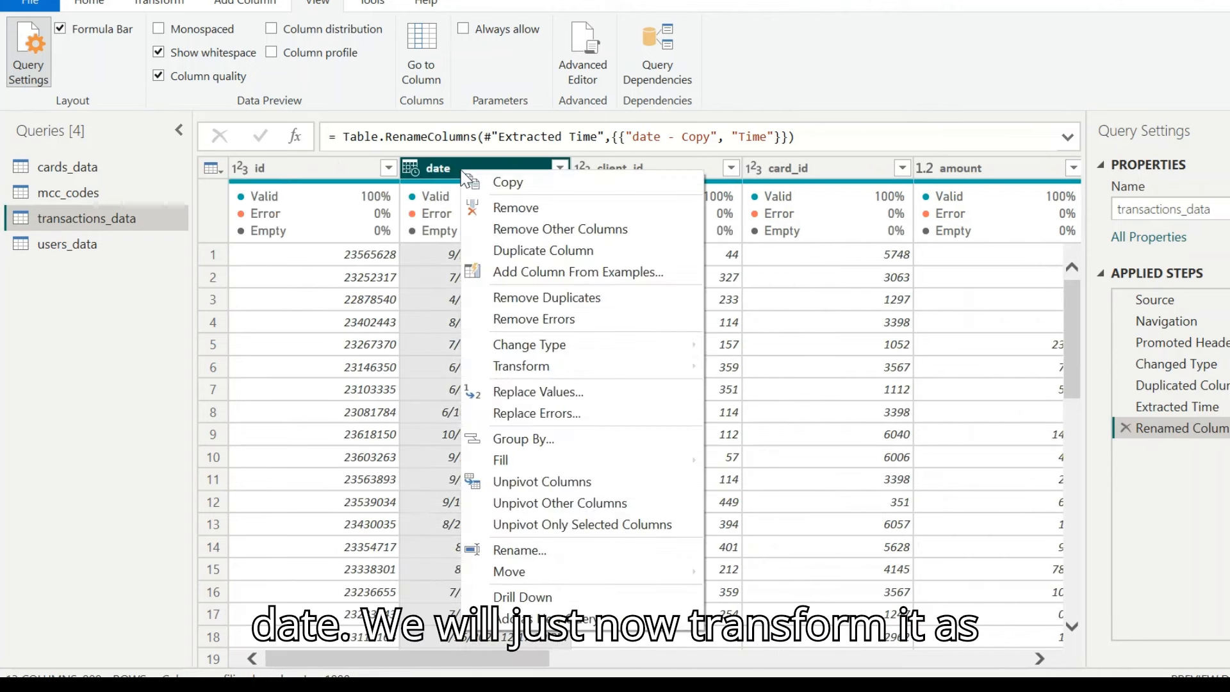
{"action": "mouse_move", "coordinate": [694, 365]}
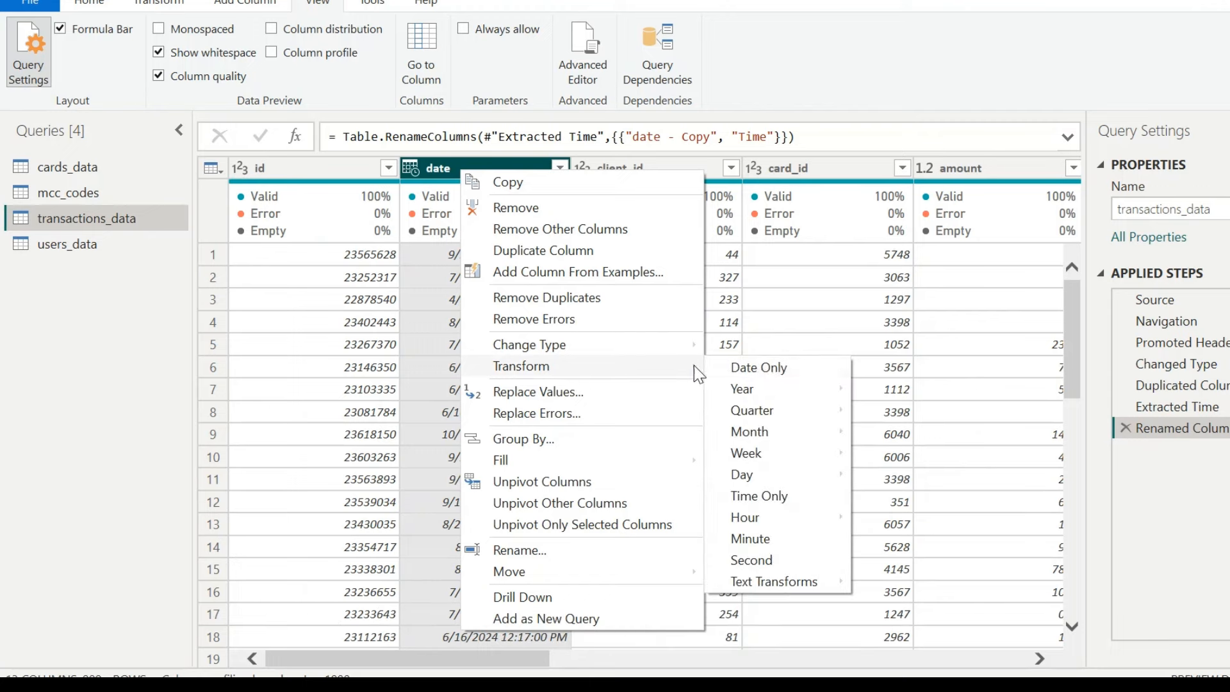
{"action": "left_click", "coordinate": [759, 365]}
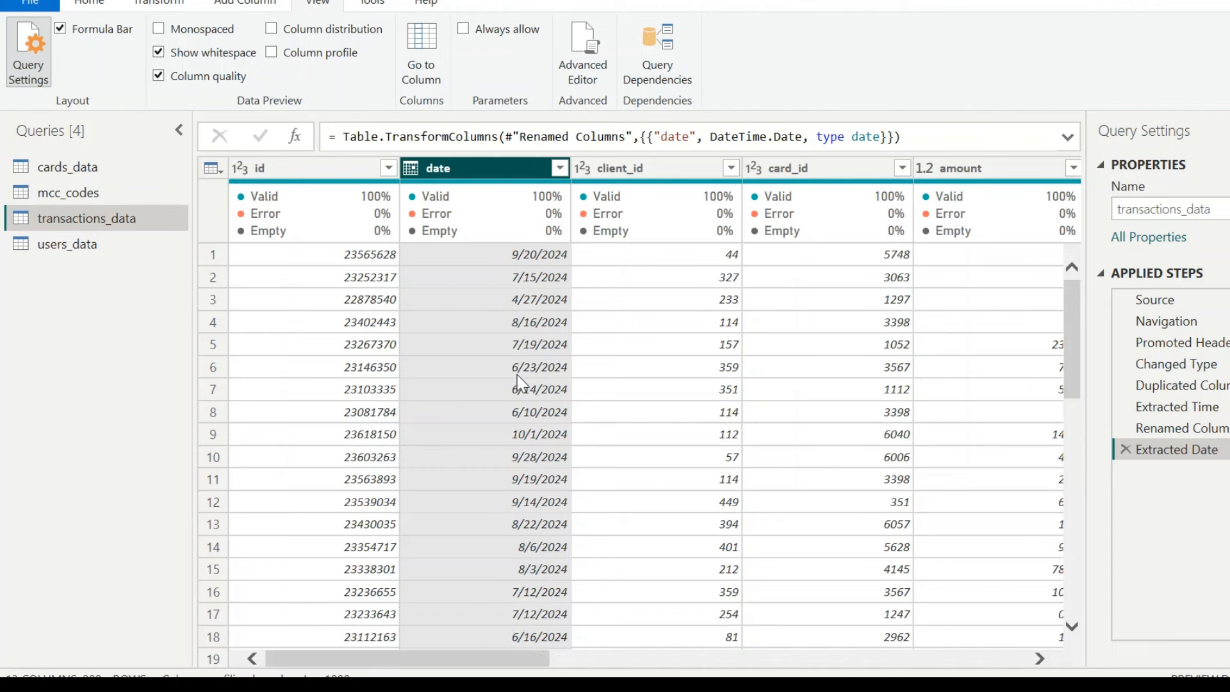
{"action": "left_click", "coordinate": [581, 370]}
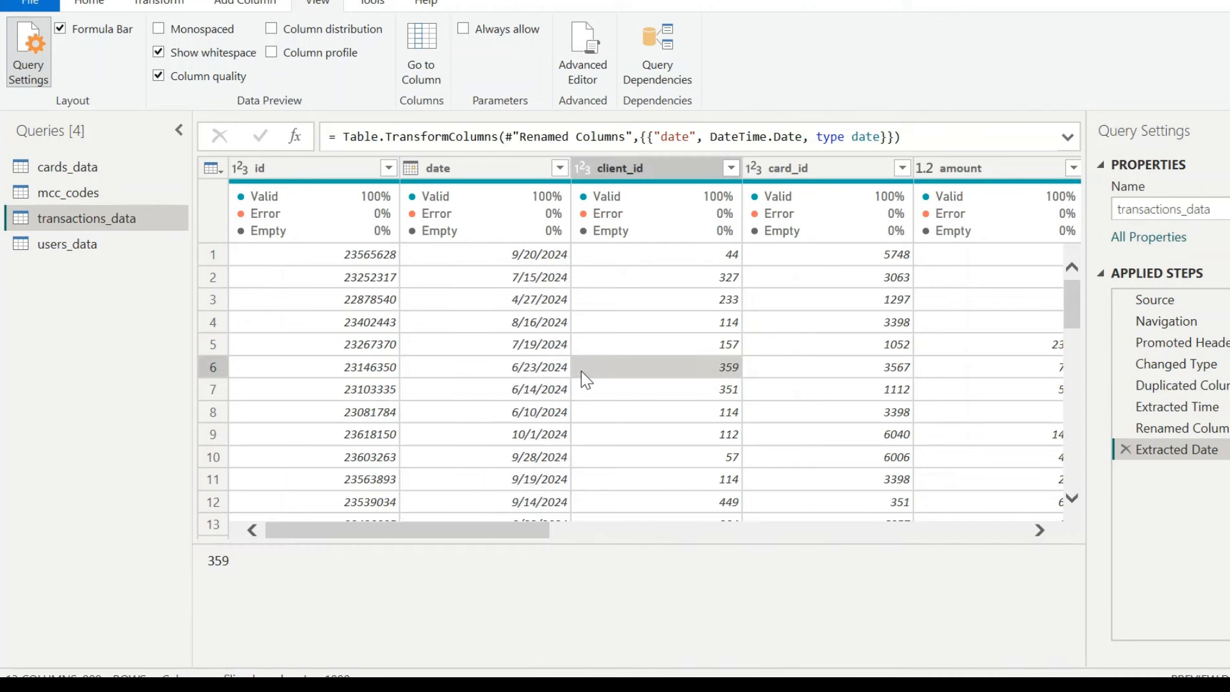
{"action": "left_click", "coordinate": [495, 328]}
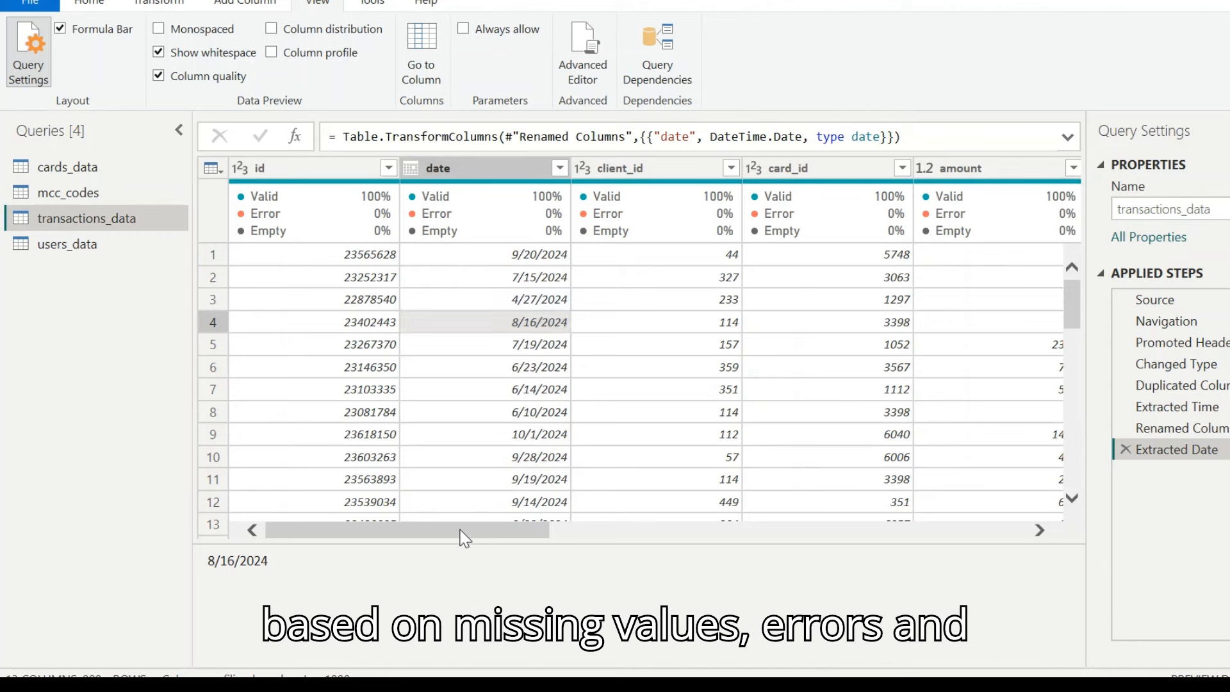
Step: Review the data types available for the id and client_id columns of transactions_data
{"action": "left_click", "coordinate": [236, 163]}
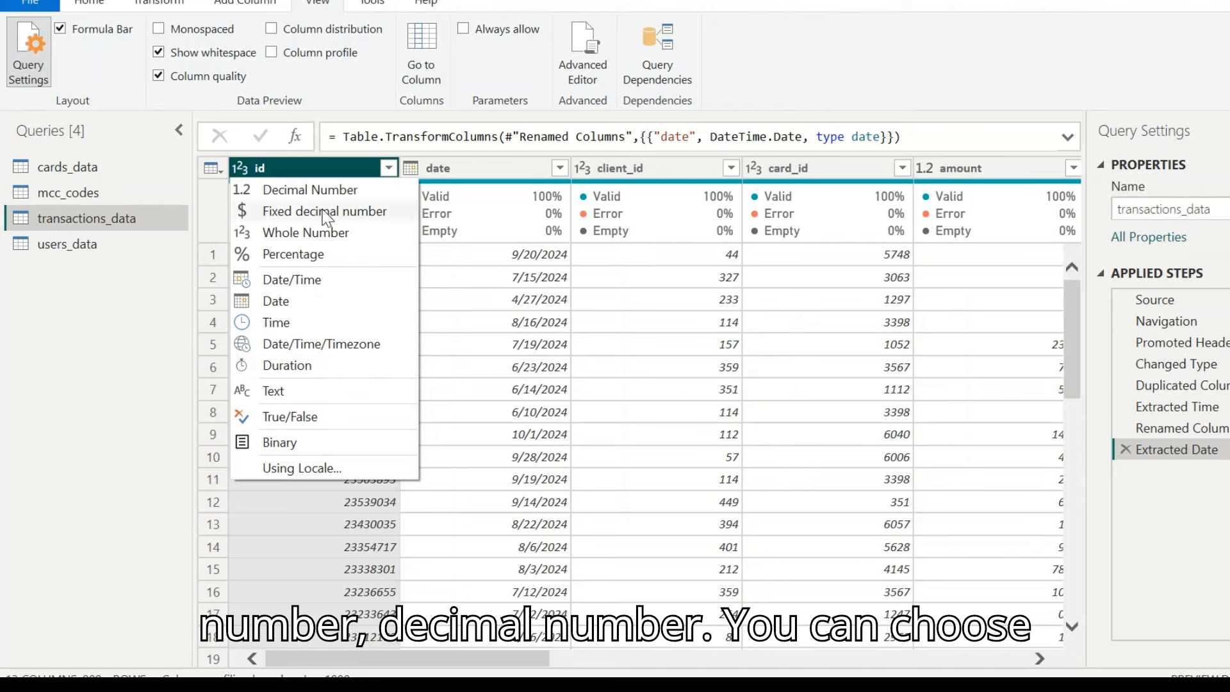
{"action": "left_click", "coordinate": [474, 436]}
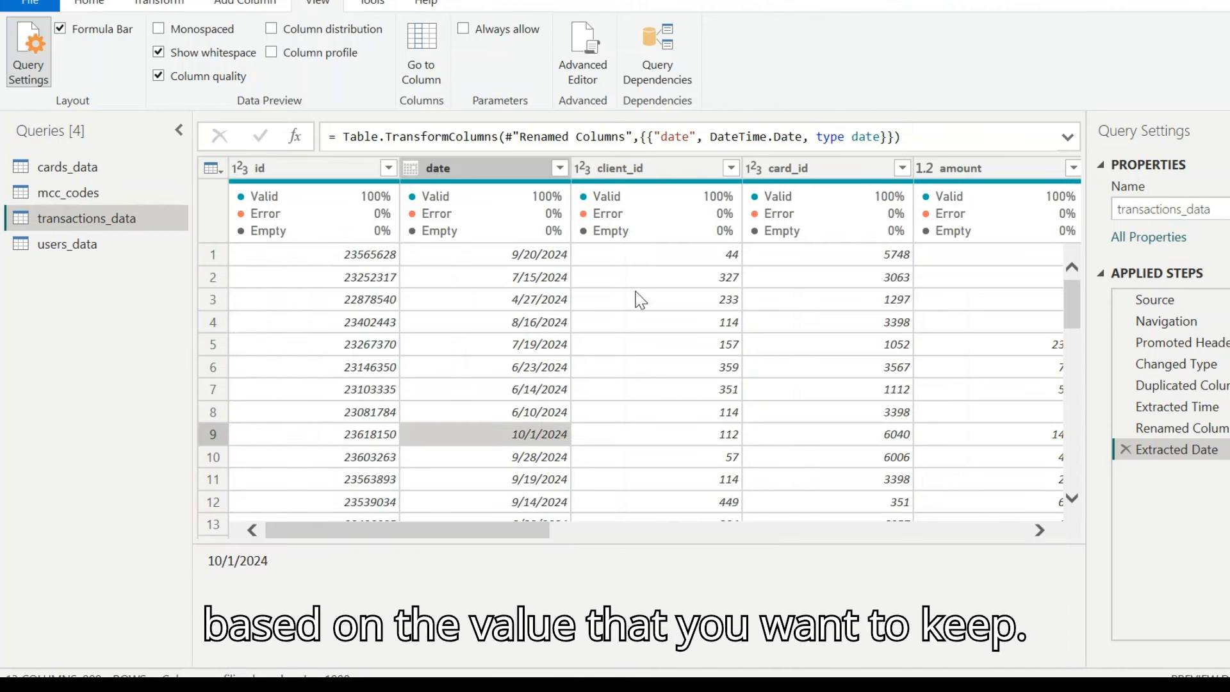
{"action": "left_click", "coordinate": [582, 168]}
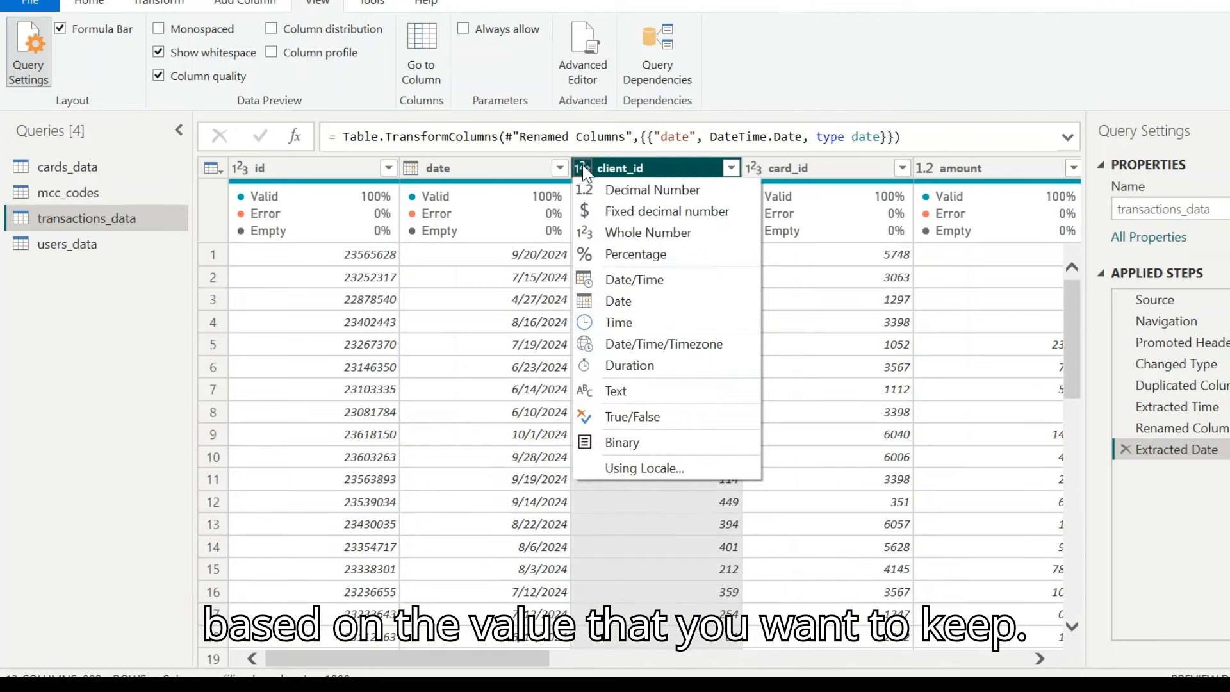
{"action": "left_click", "coordinate": [631, 524]}
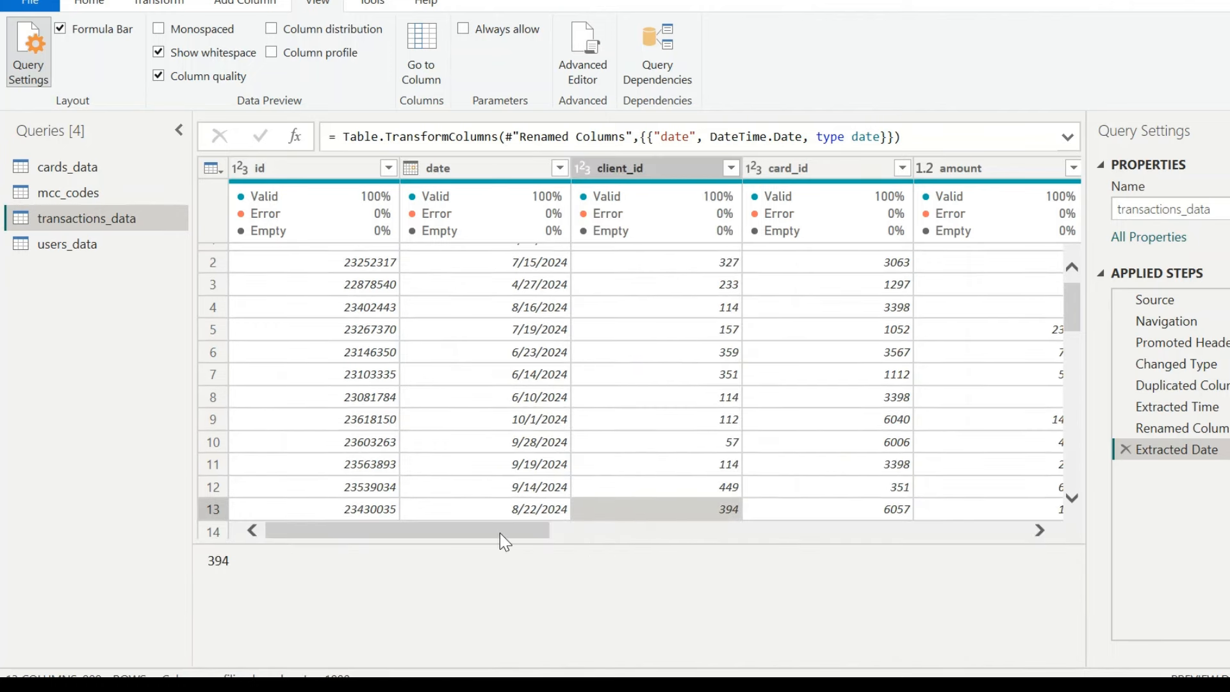
{"action": "left_click_drag", "start_coordinate": [499, 533], "coordinate": [462, 524]}
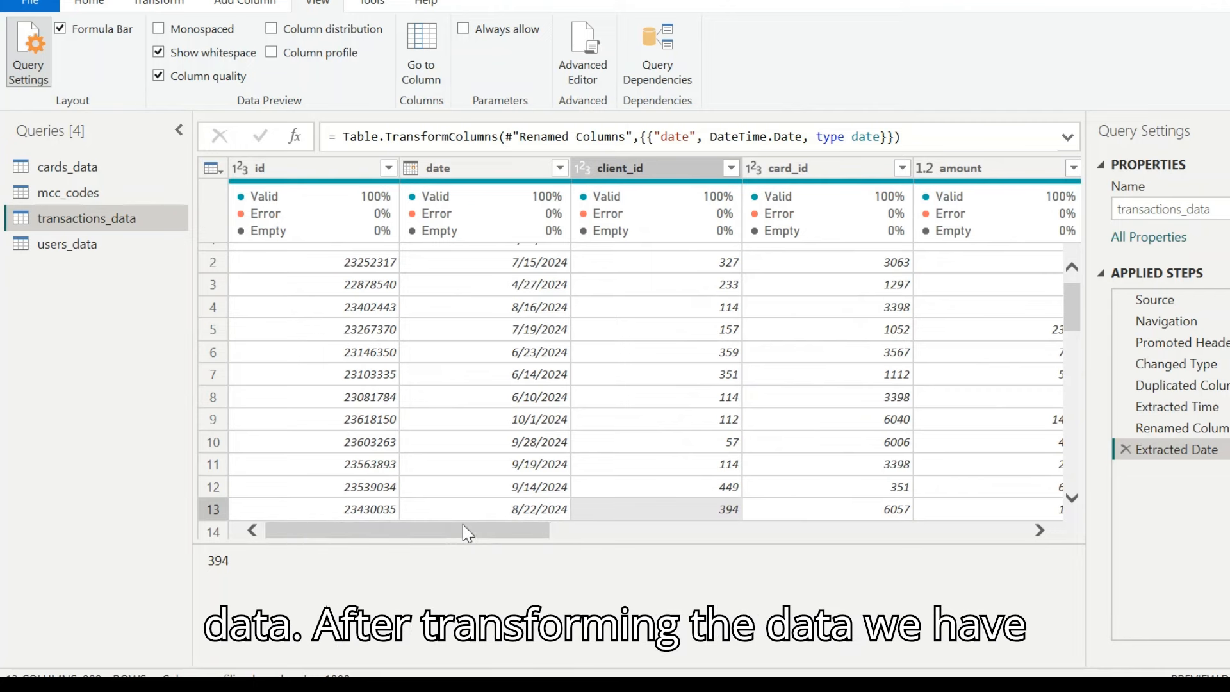